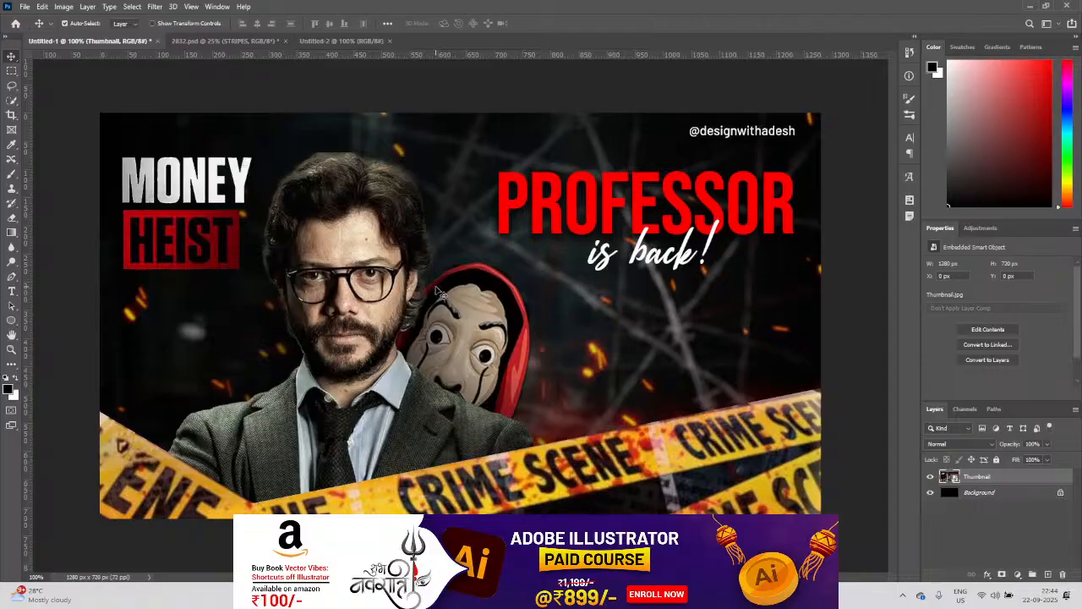
scroll(677, 330, "down", 1)
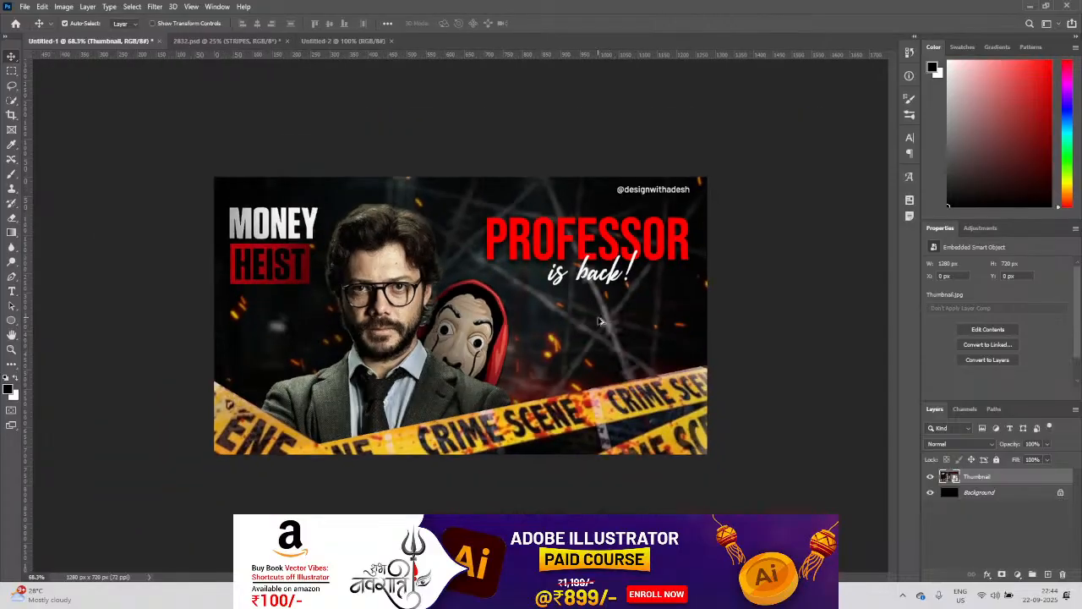
scroll(601, 322, "up", 1)
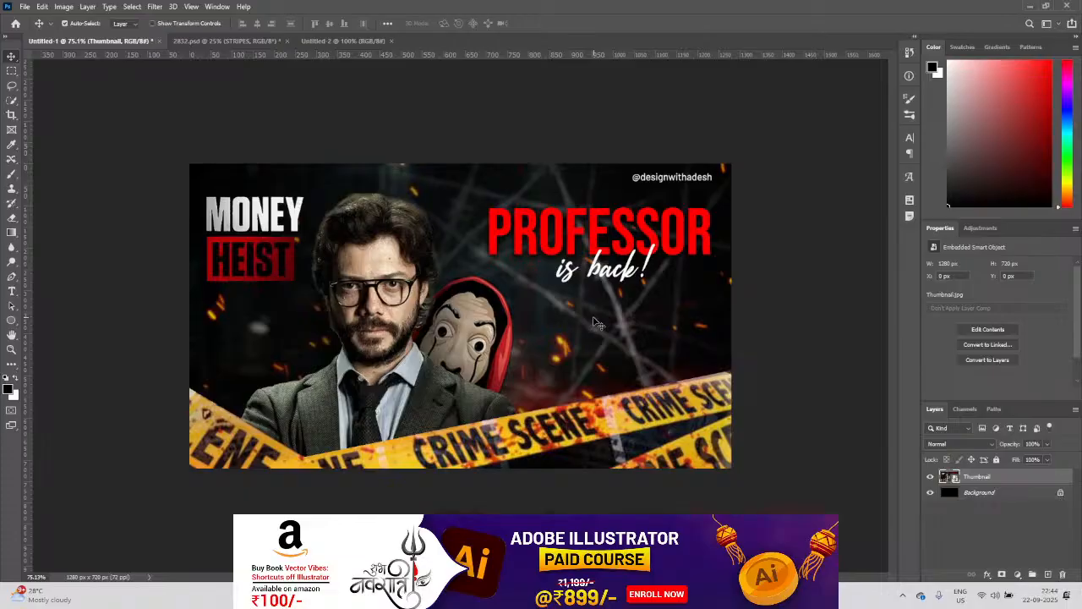
Step: Create a new 1280 × 720 px document at 72 pixels/inch with a black background
key("ctrl")
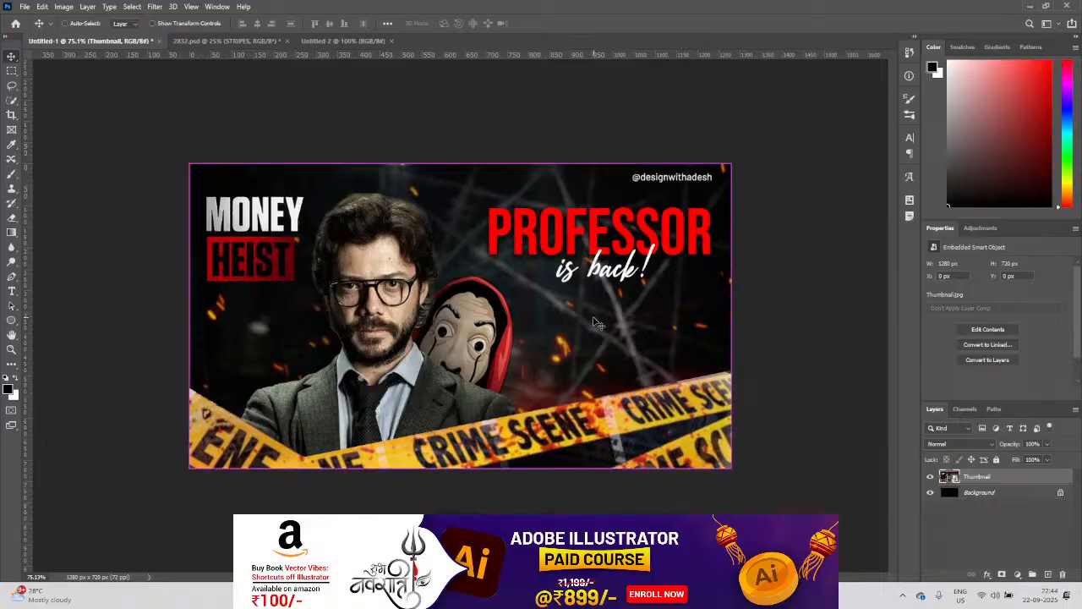
key("ctrl+n")
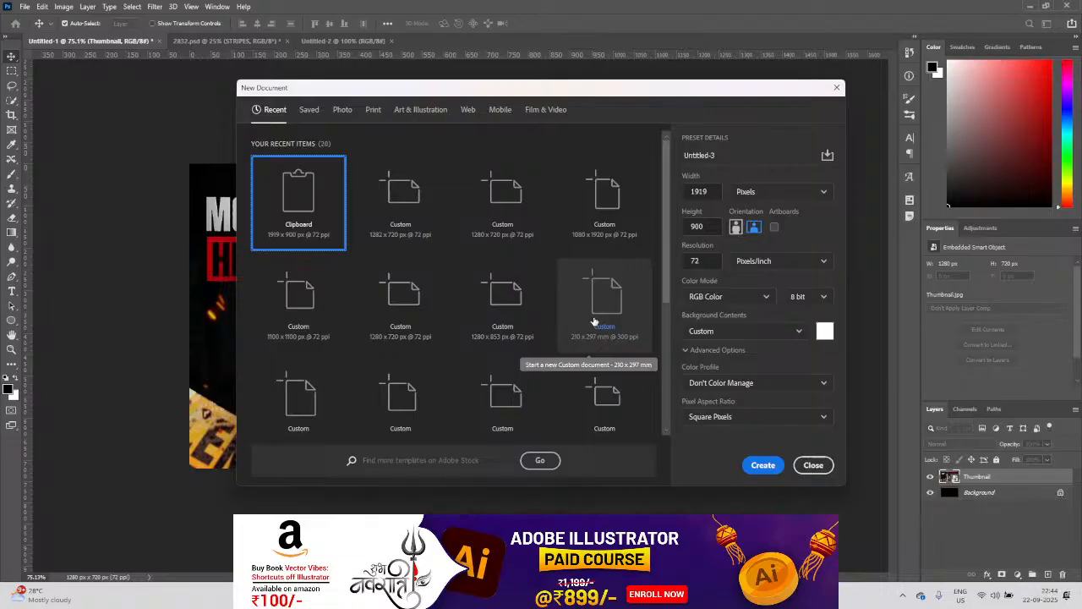
double_click(707, 192)
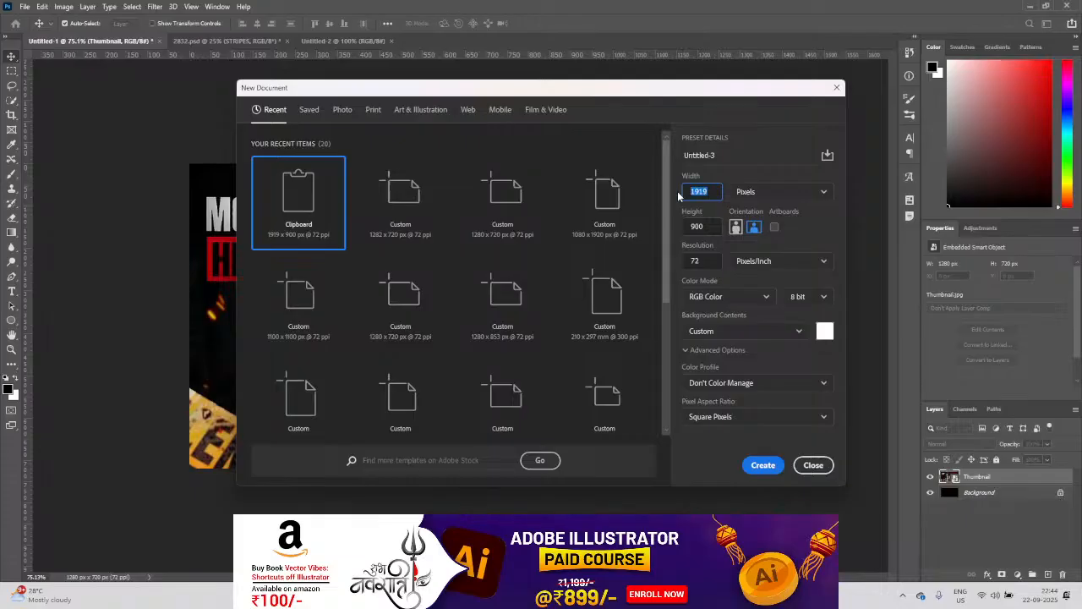
type("1280")
key("Tab")
type("720")
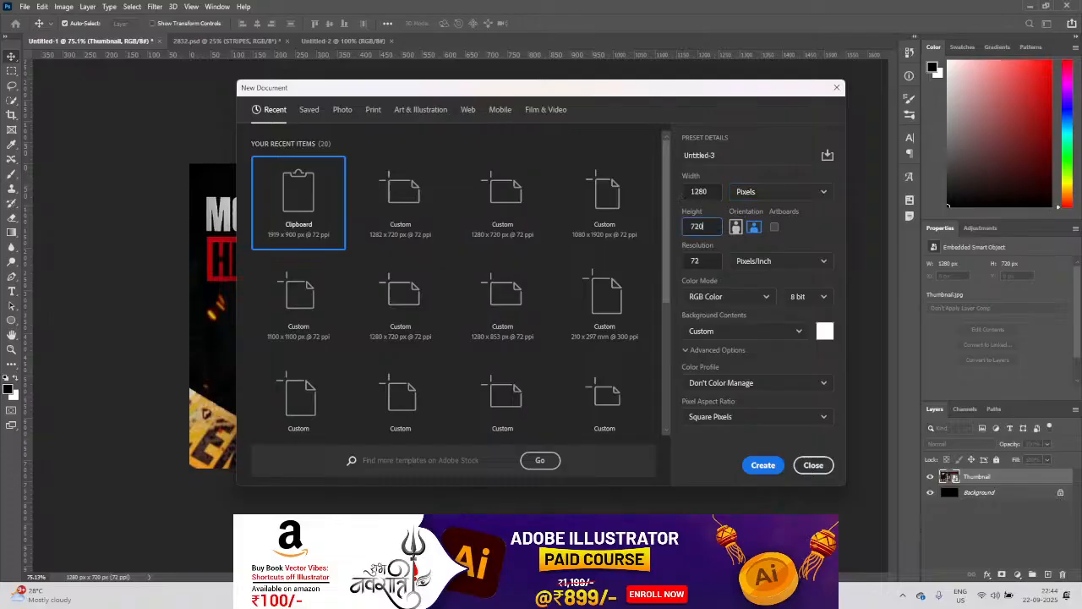
left_click(826, 335)
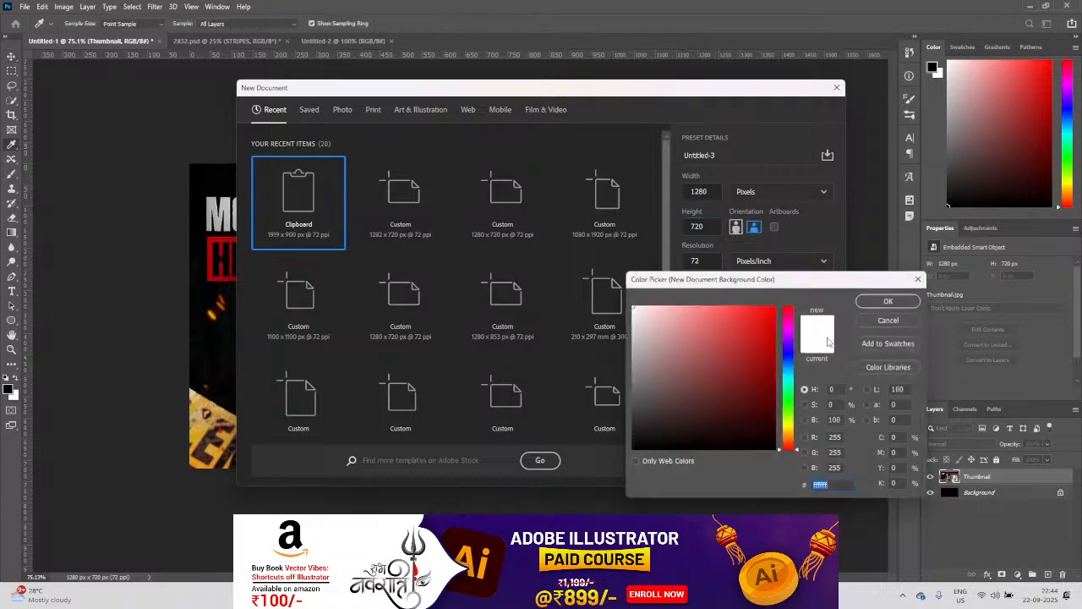
left_click(693, 448)
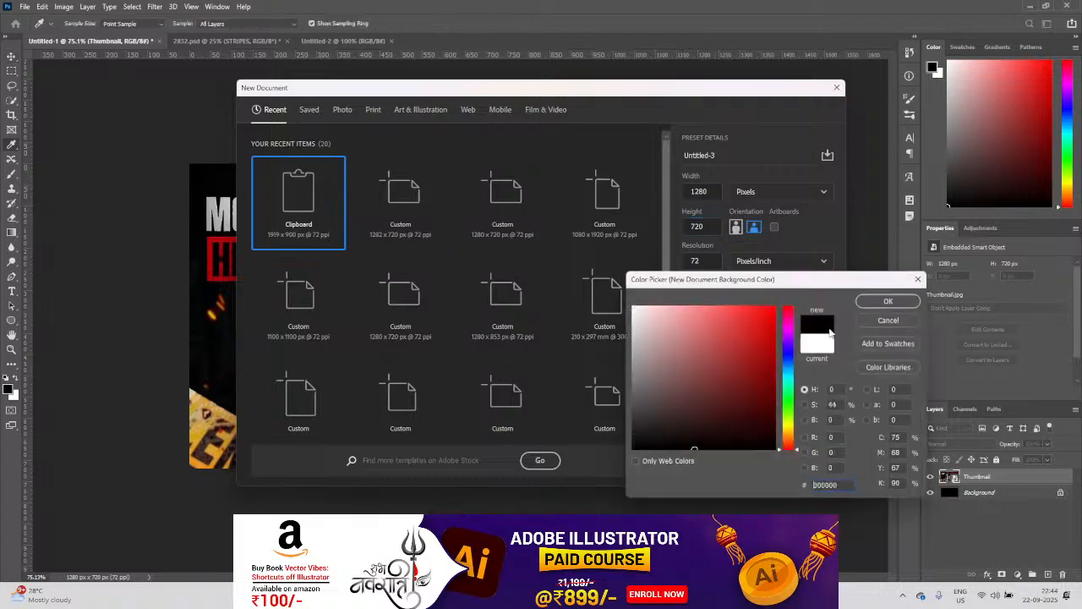
left_click(886, 302)
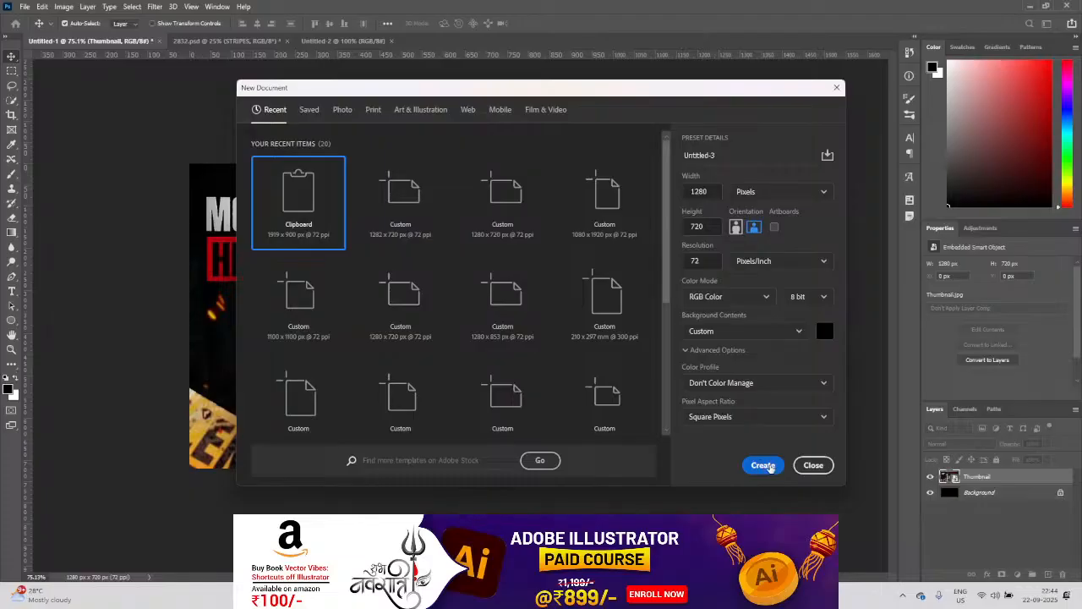
left_click(763, 466)
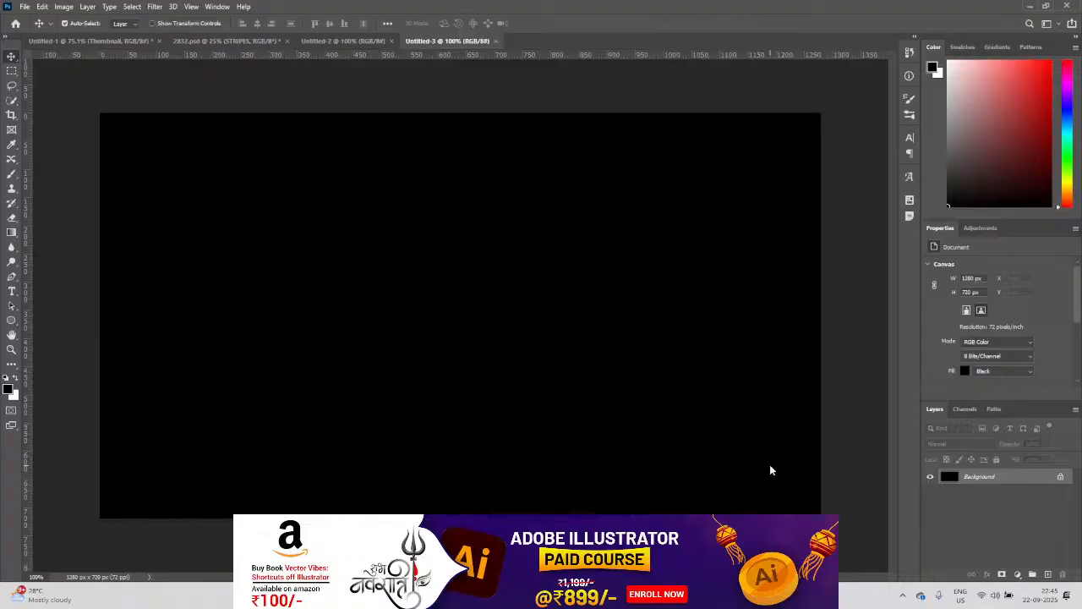
Step: Review the finished thumbnail in the first document at 100%, and bring up the Money Heist Video folder in File Explorer
left_click(140, 45)
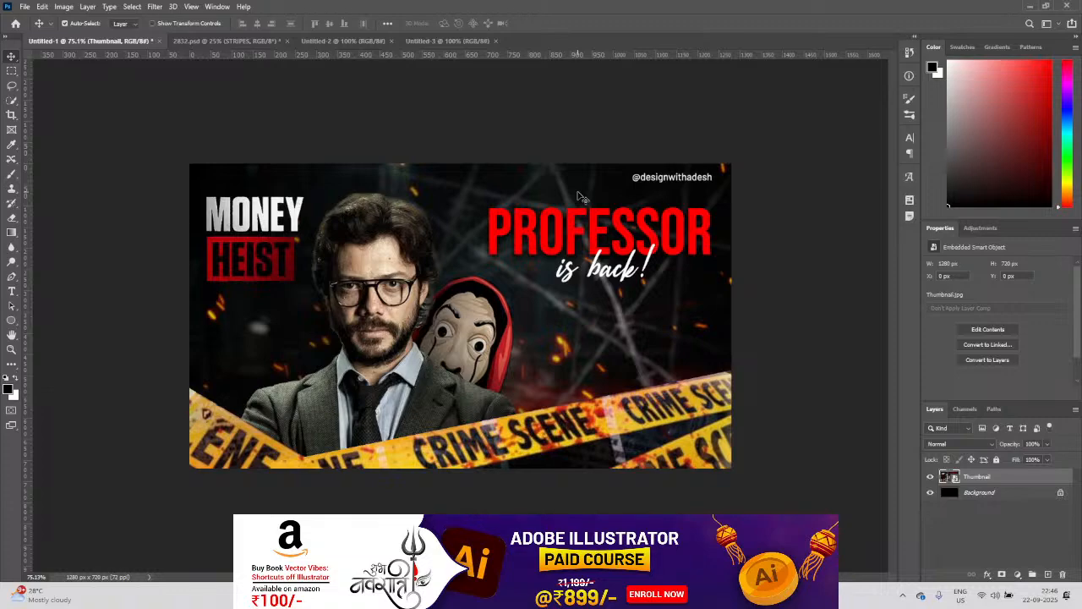
key("ctrl+1")
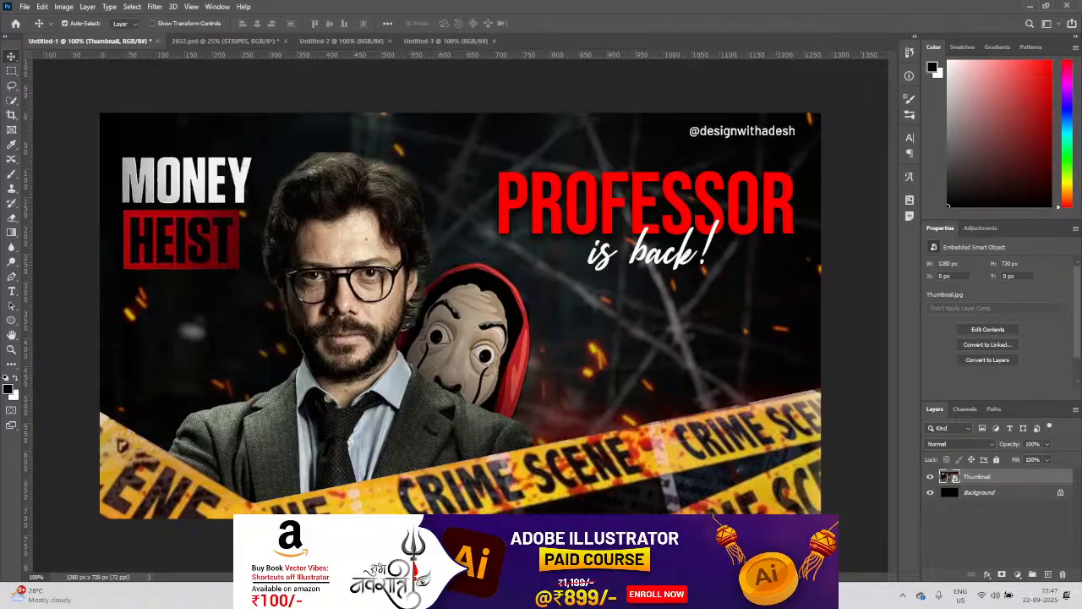
left_click(541, 595)
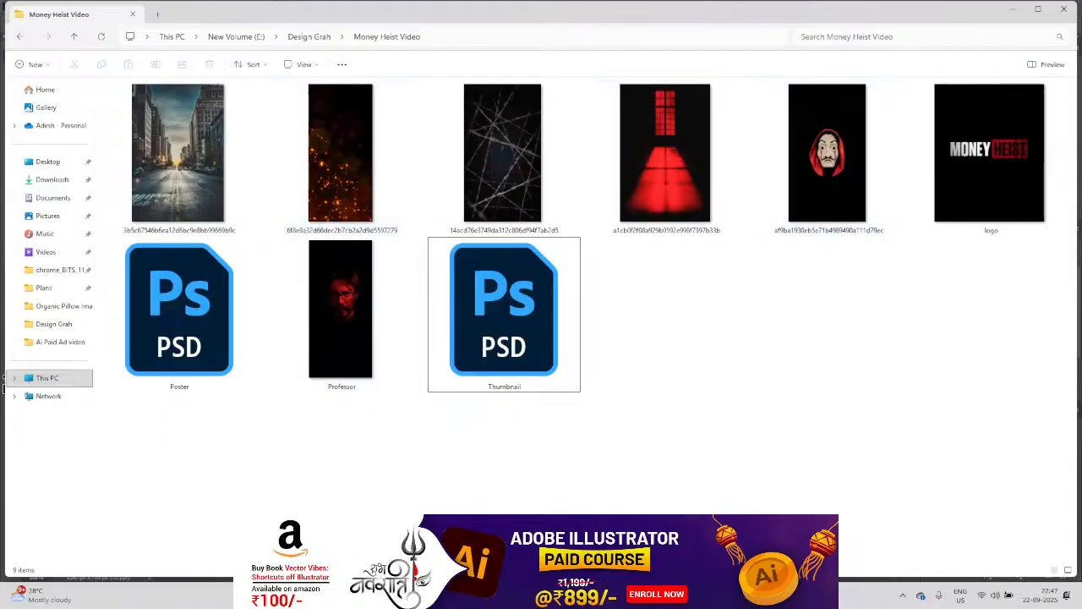
Step: Switch to a new Chrome window and open Pinterest, ready for an image search
mouse_move(592, 595)
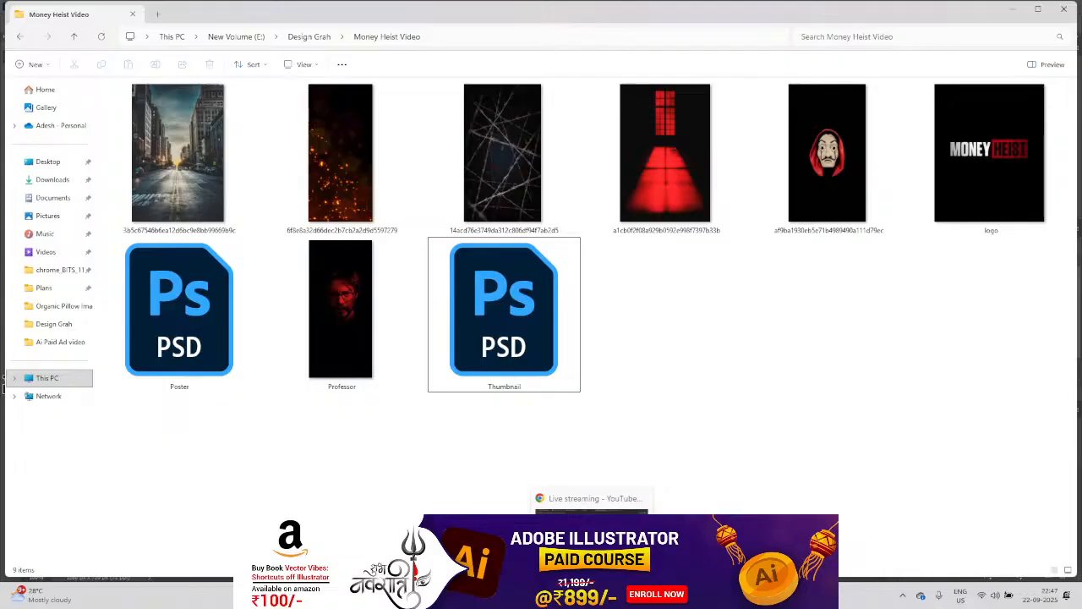
right_click(592, 595)
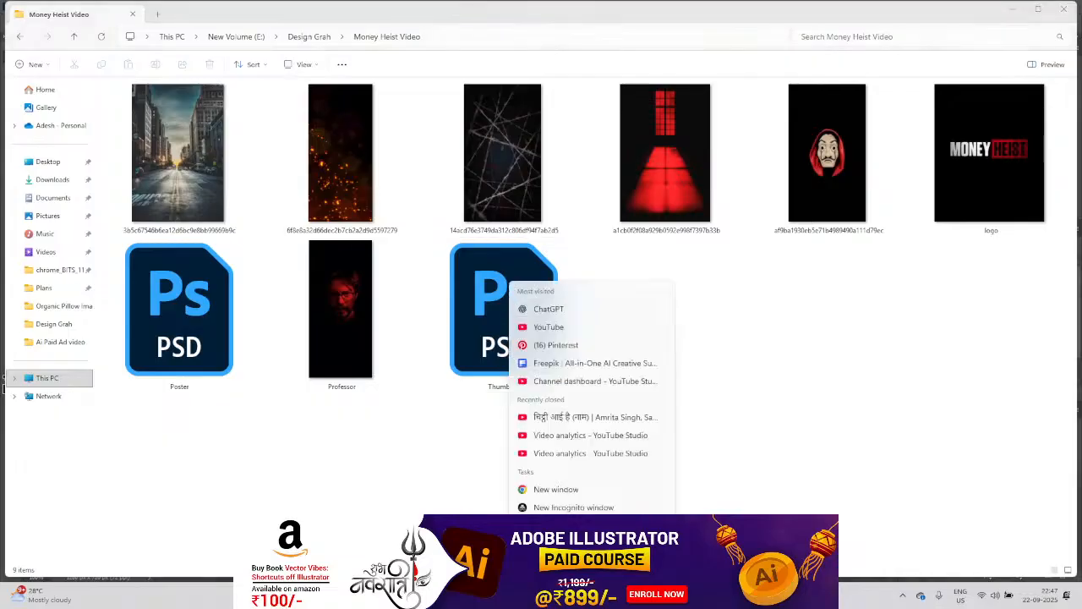
left_click(605, 470)
type("pin")
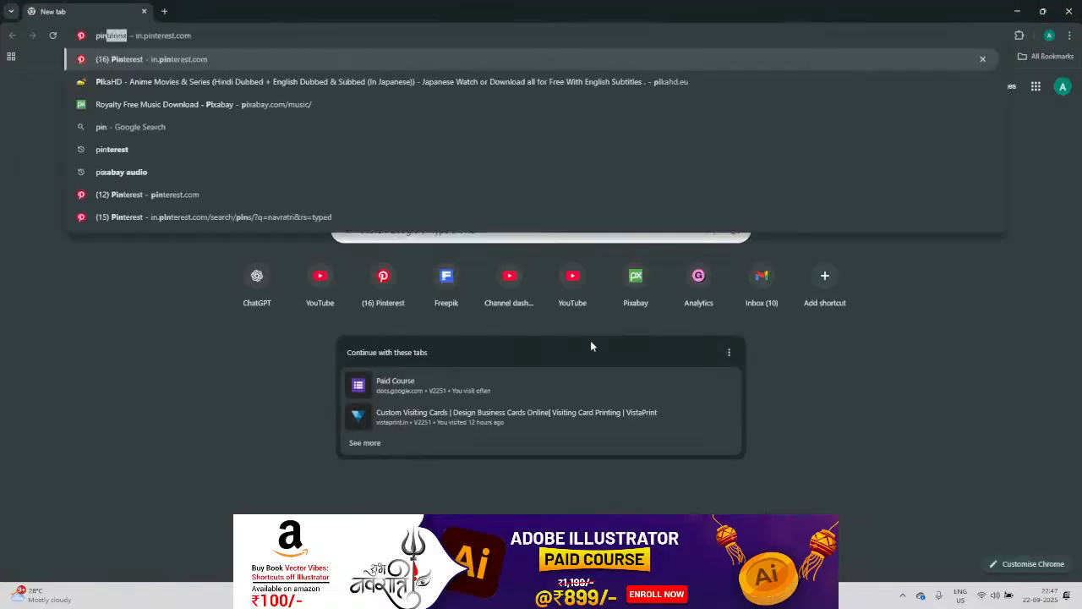
key("Return")
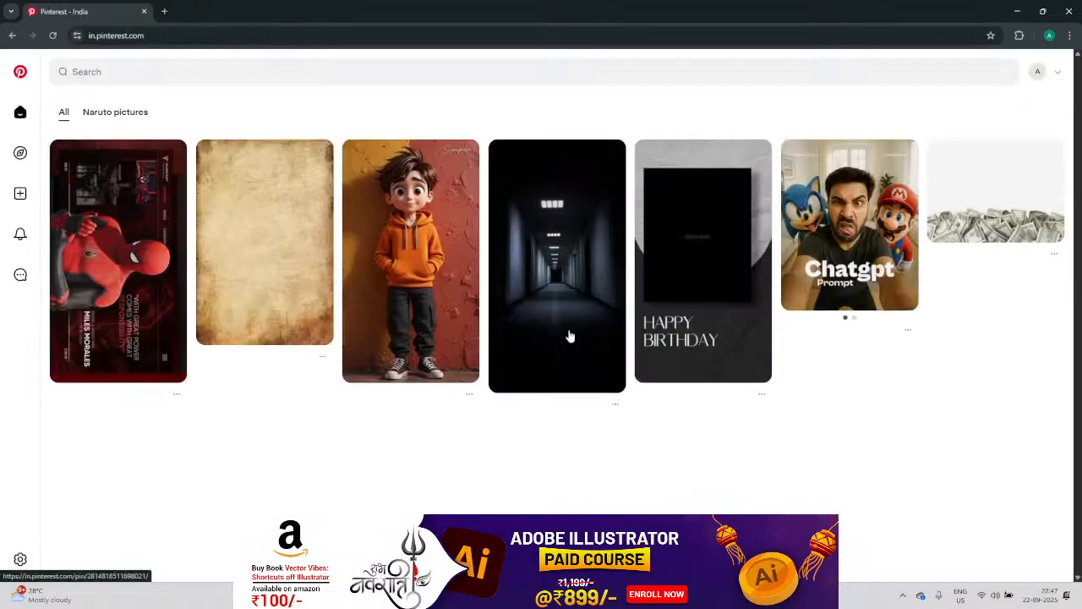
left_click(272, 76)
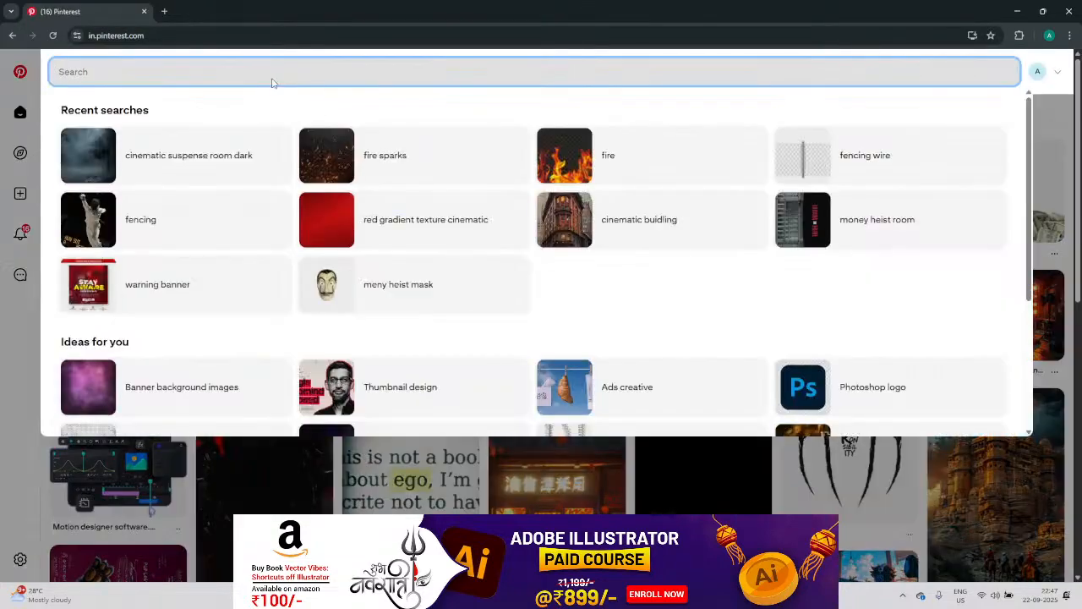
Step: Search Google Images for "money heist professor" in a new browser tab
left_click(164, 11)
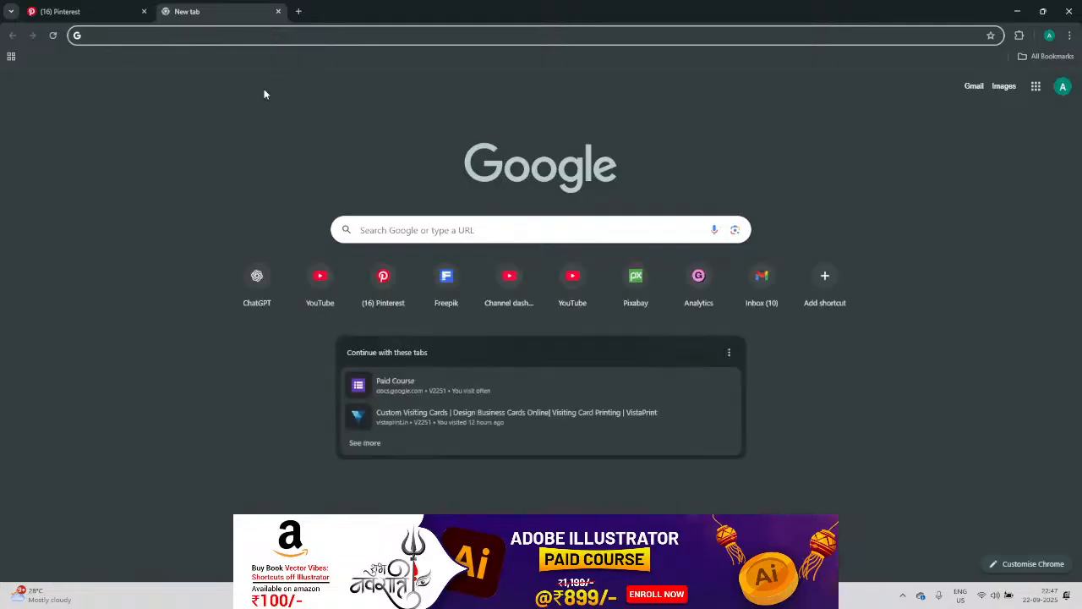
type("p")
key("BackSpace")
key("BackSpace")
type("mon")
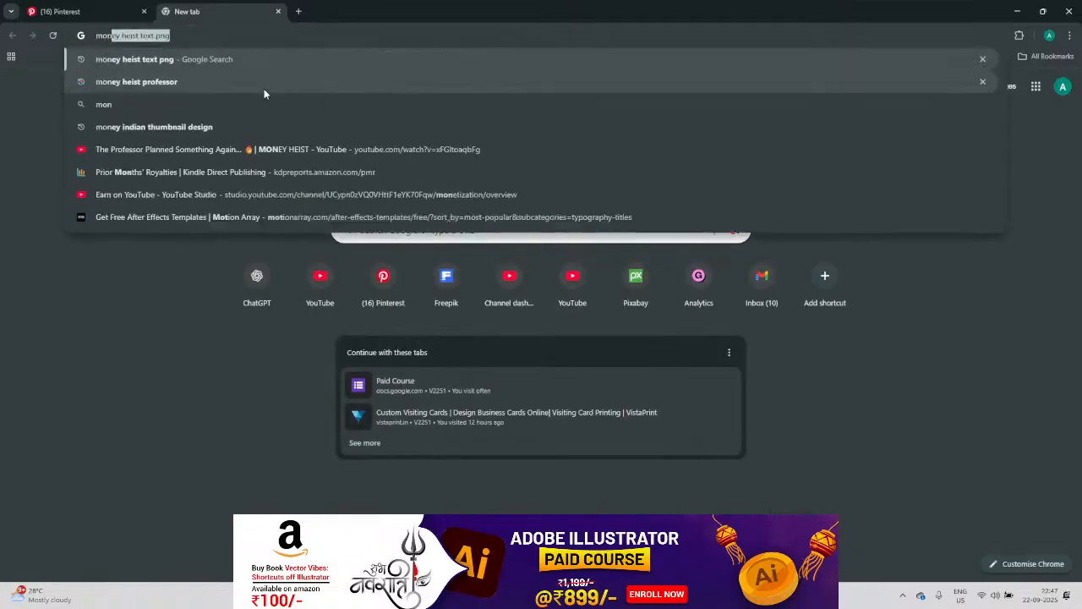
type("ey heist profess")
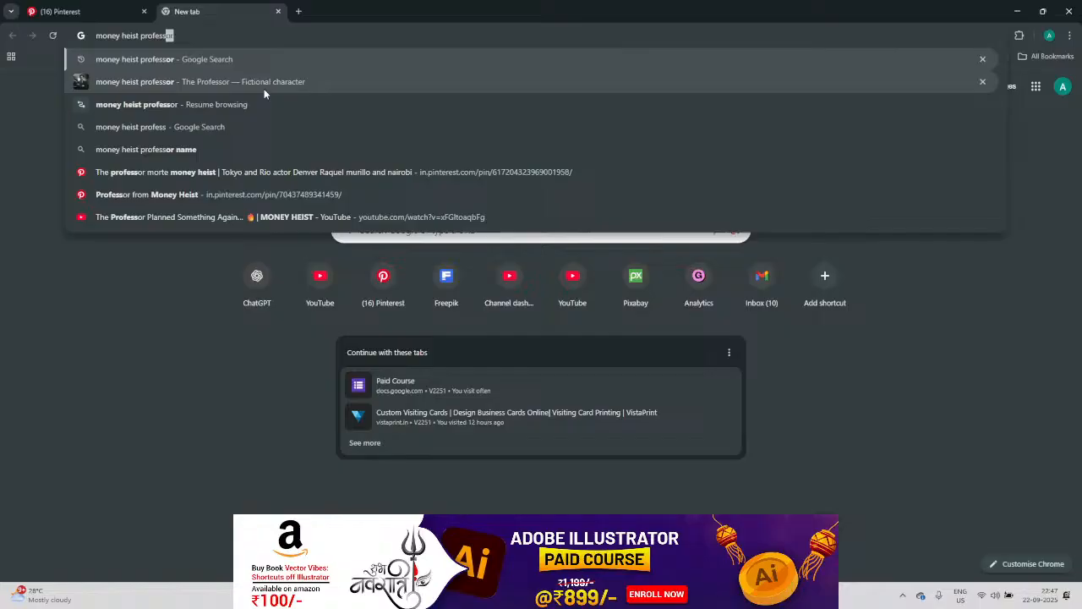
key("Return")
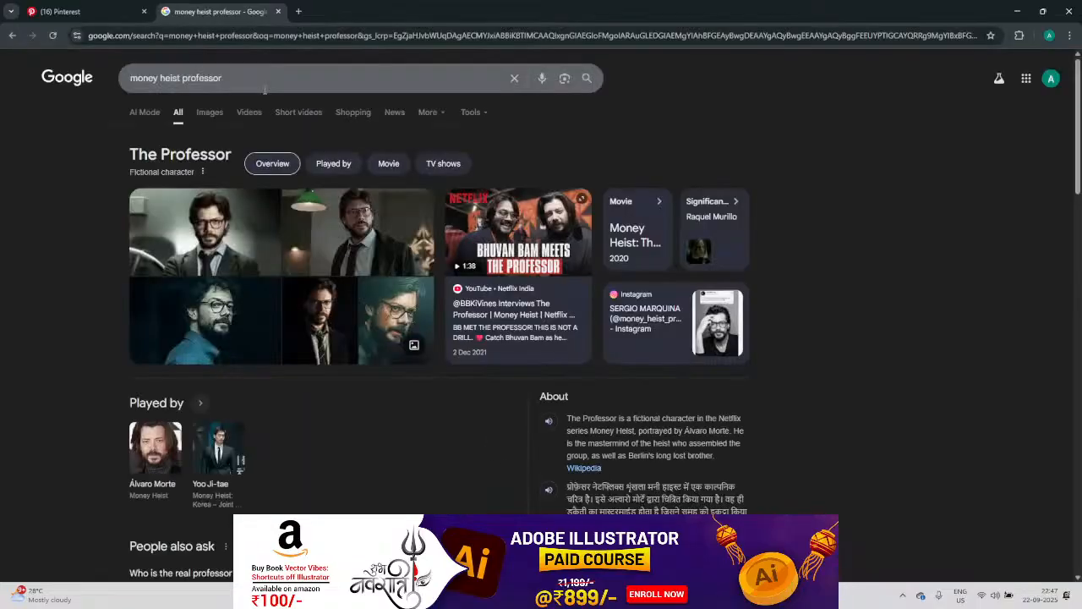
left_click(209, 112)
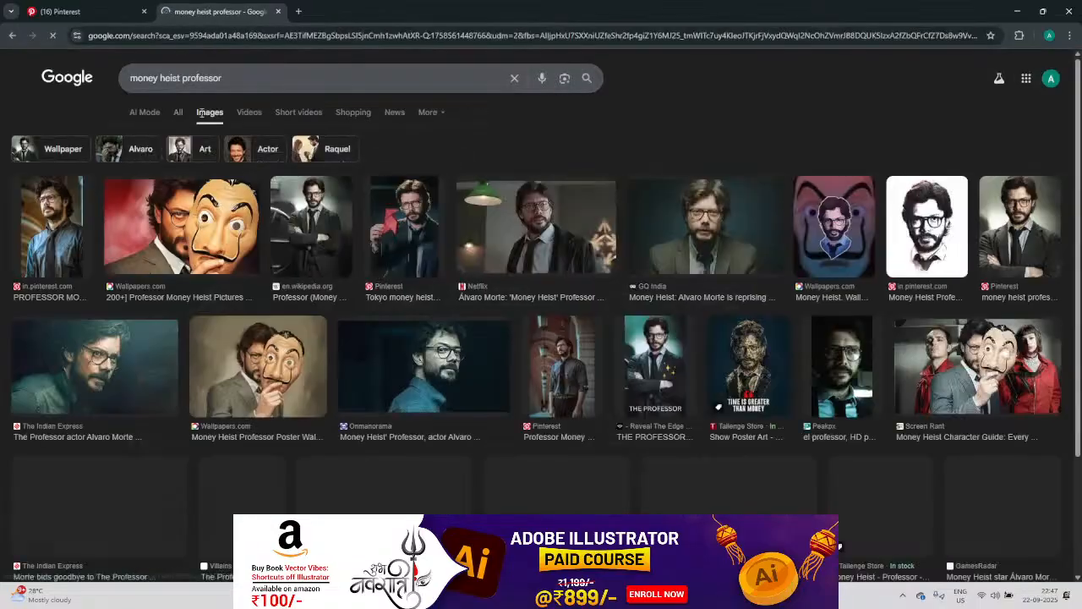
Step: Preview the Wikipedia photo and limit the image results to large size
left_click(339, 213)
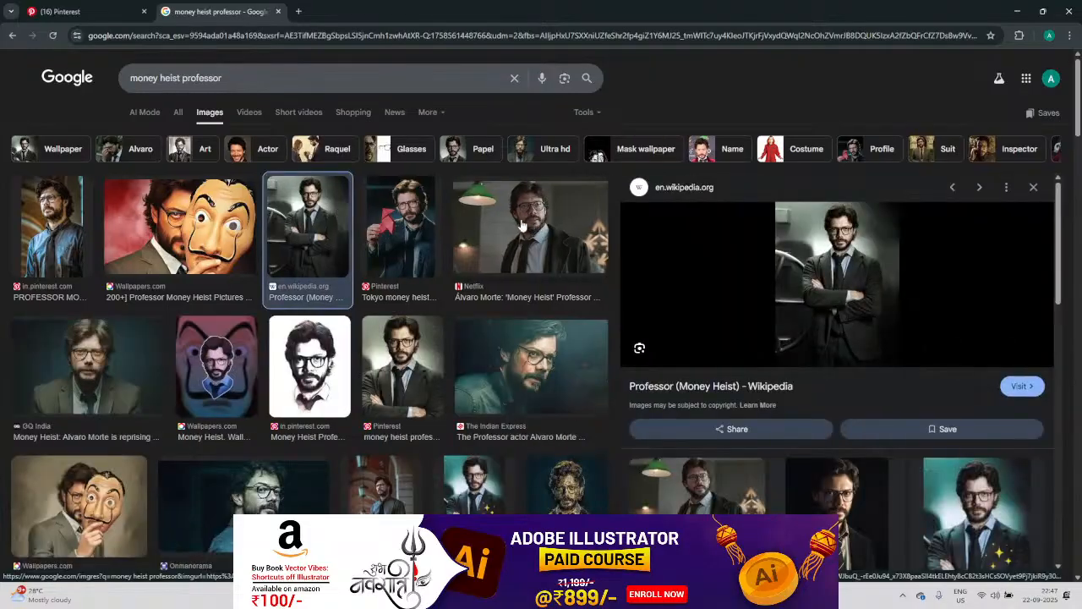
left_click(584, 113)
mouse_move(668, 137)
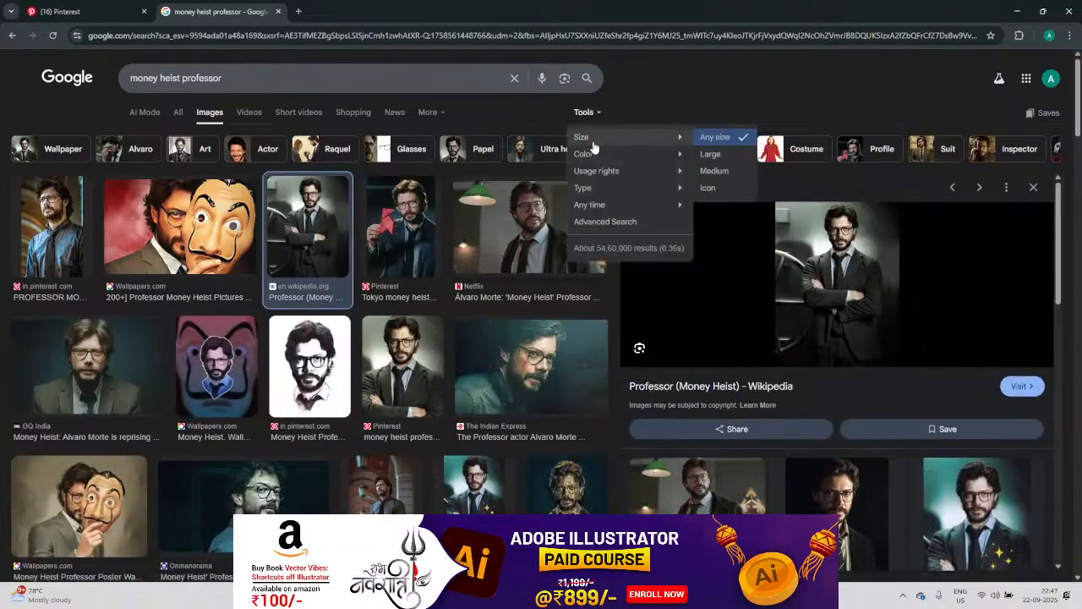
left_click(710, 154)
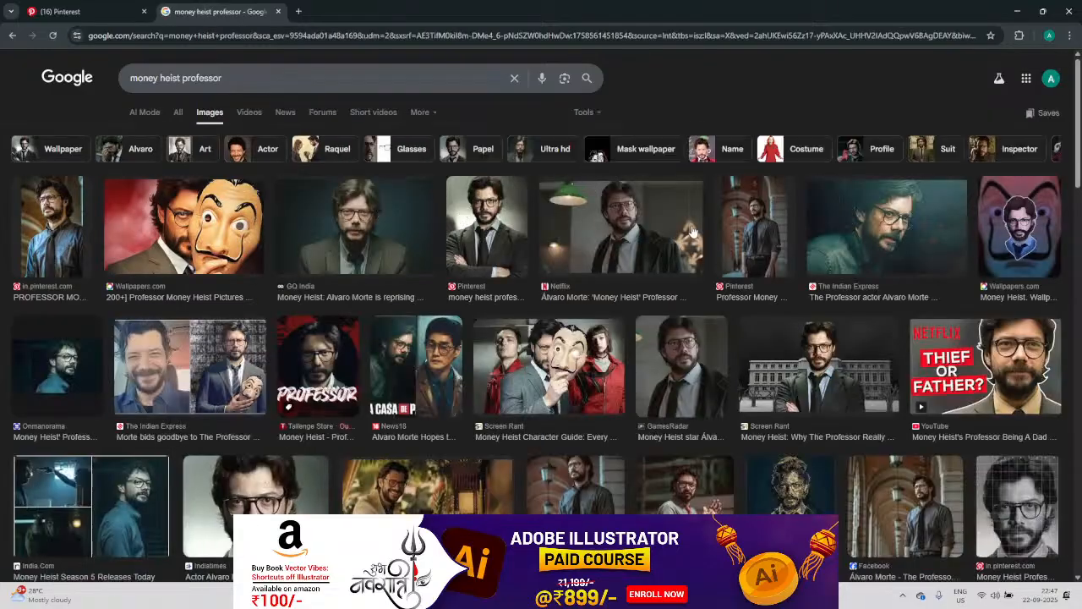
Step: Copy the Pinterest portrait of the Professor with crossed arms from the images related to the Screen Rant result
left_click(790, 336)
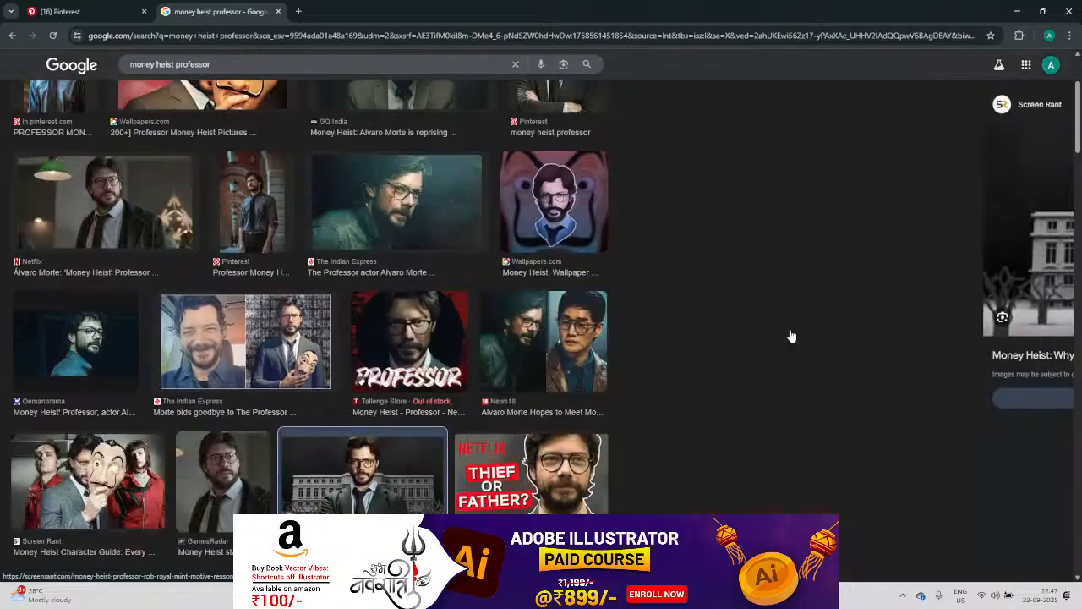
scroll(797, 267, "down", 1)
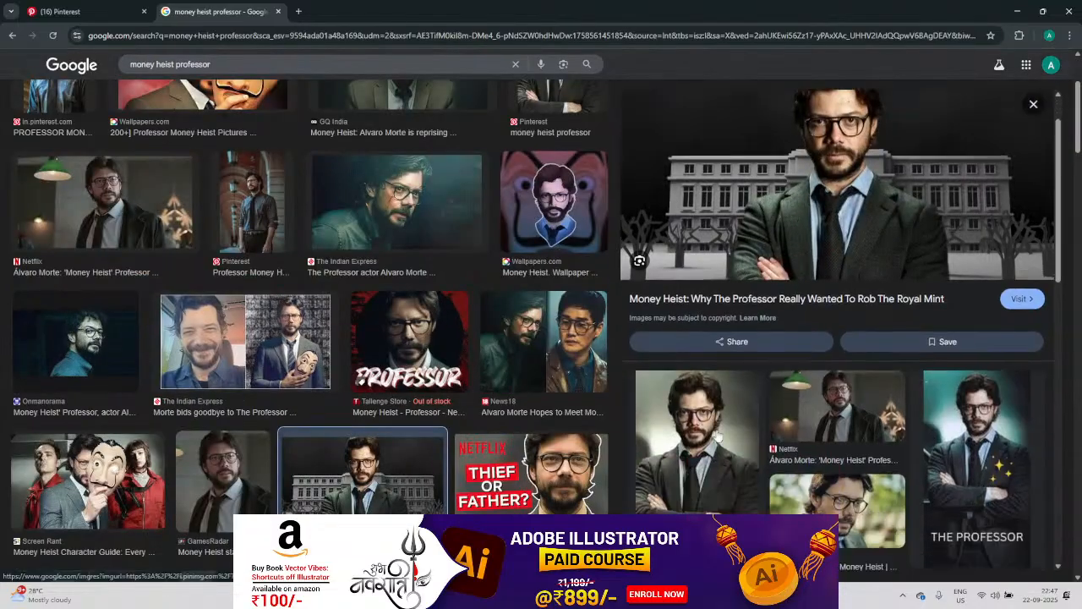
left_click(722, 436)
right_click(837, 210)
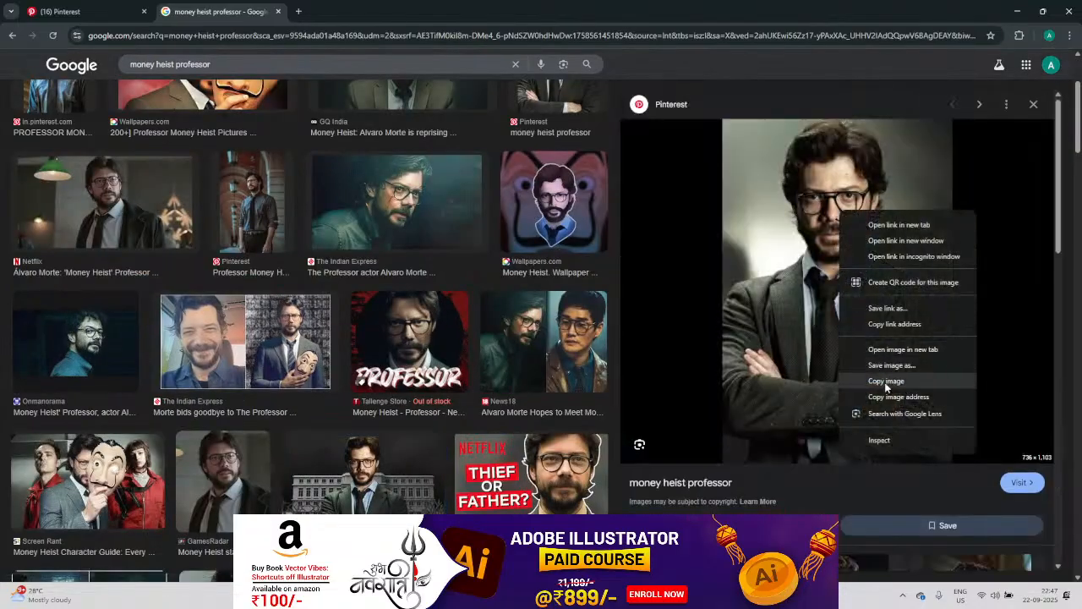
left_click(878, 387)
Step: Switch back to Photoshop and paste the copied portrait into a new 736 × 1103 px clipboard-sized document
key("alt+Tab")
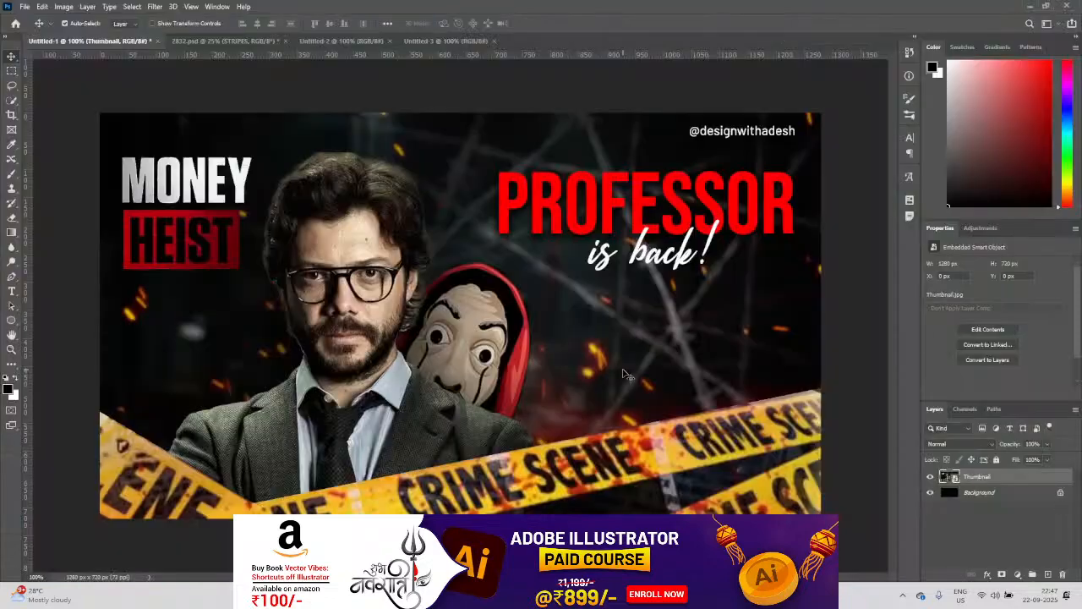
key("ctrl+n")
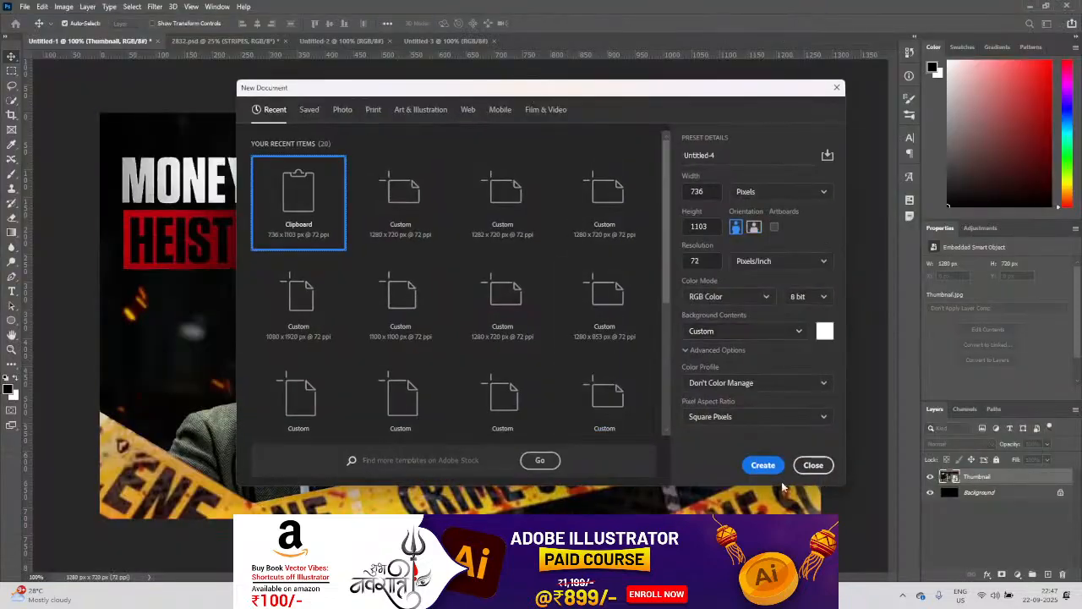
left_click(761, 465)
key("ctrl+v")
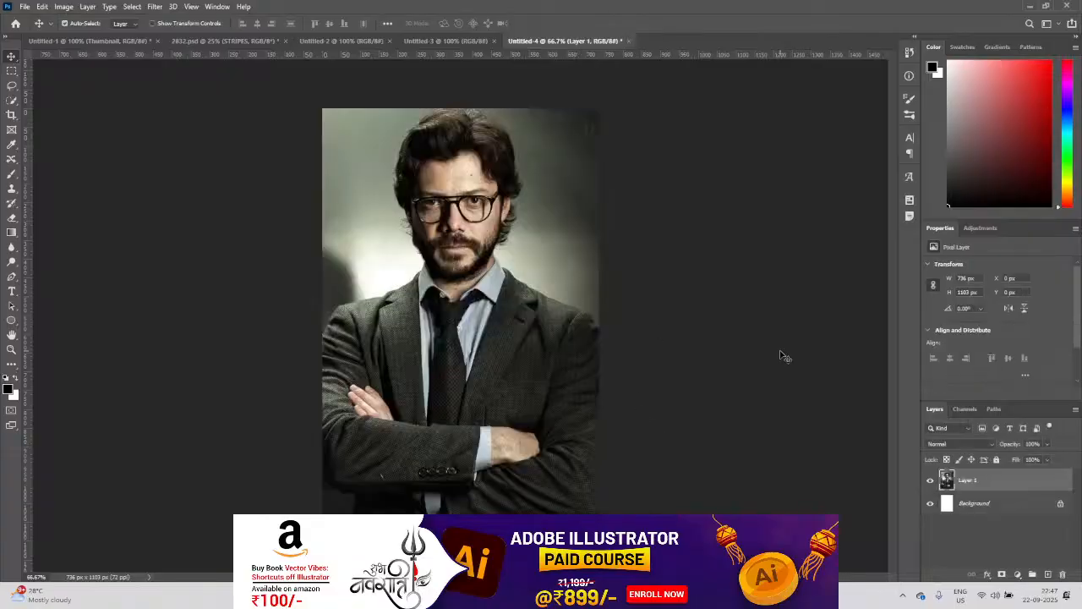
Step: Select the man in the pasted portrait with Select Subject
scroll(950, 362, "down", 1)
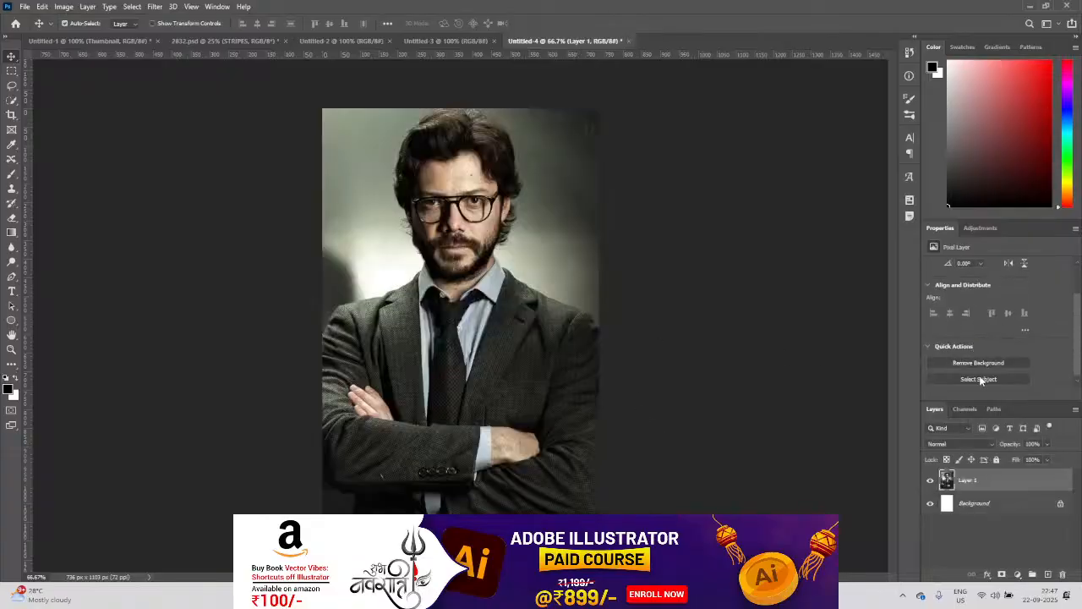
left_click(981, 379)
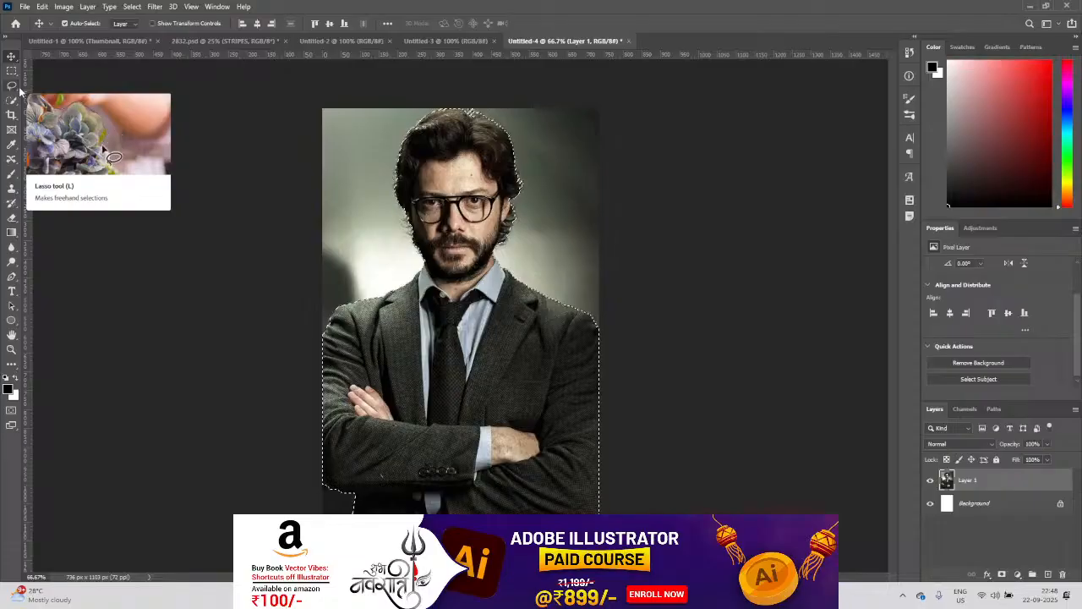
left_click(964, 381)
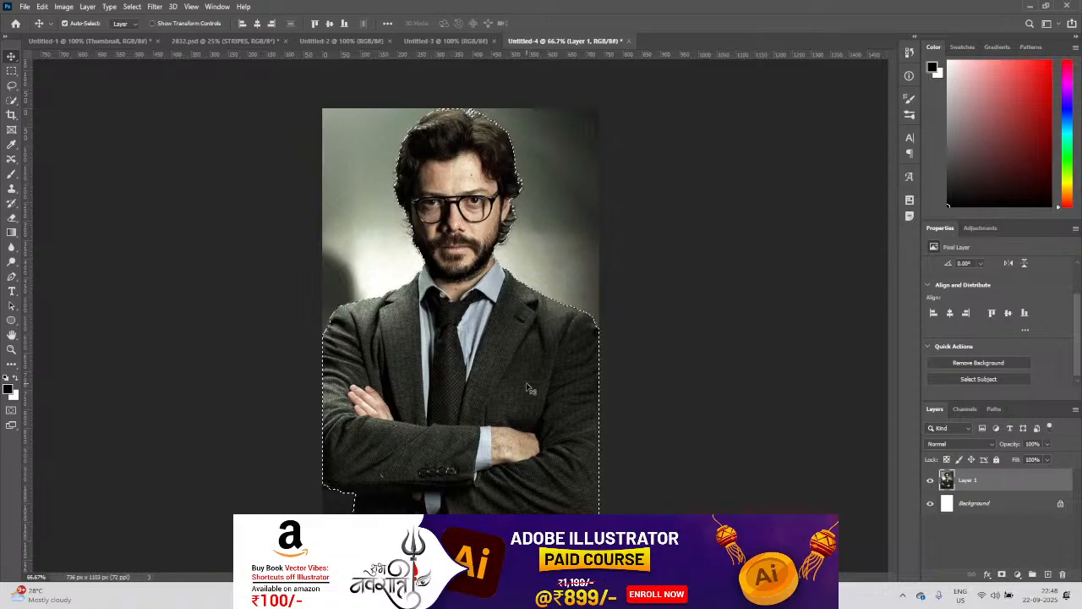
Step: Copy the selected man onto his own layer and bring the cut-out into the black 1280 × 720 document for resizing
key("ctrl+j")
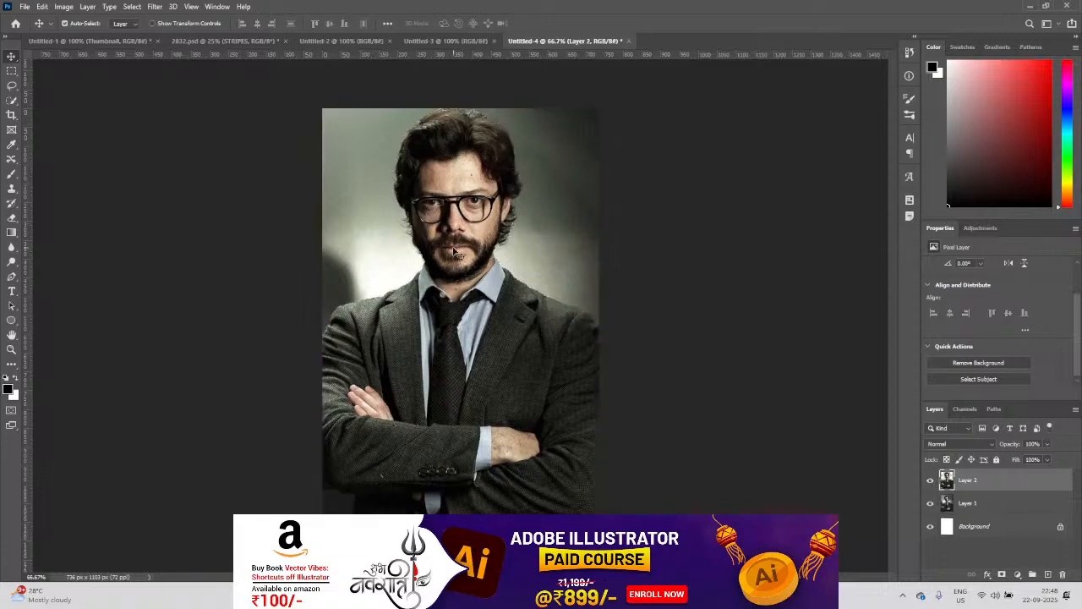
left_click(930, 504)
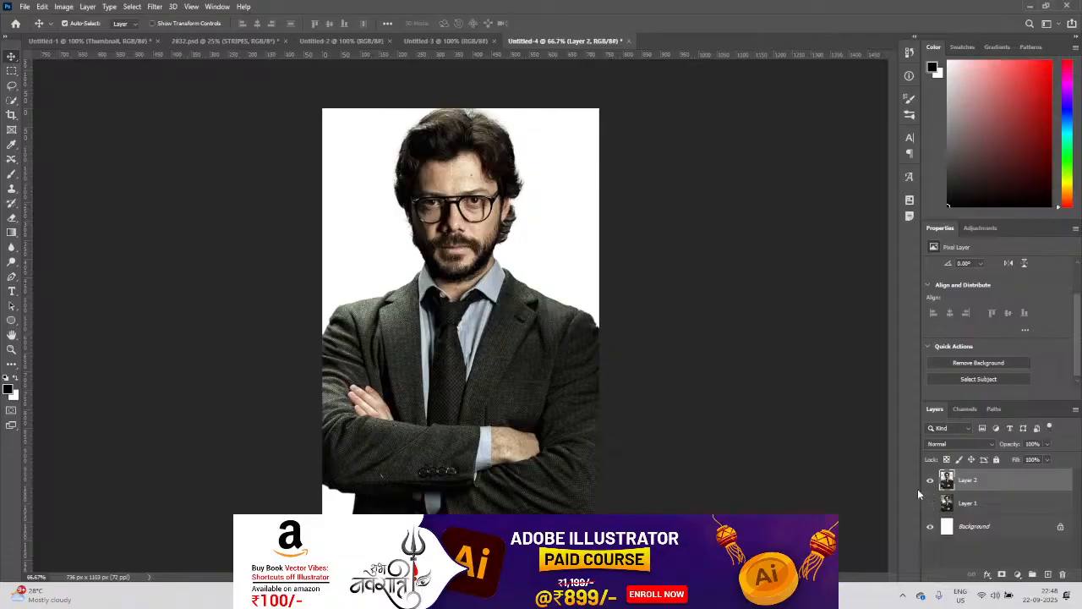
left_click_drag(573, 386, 479, 353)
key("ctrl+t")
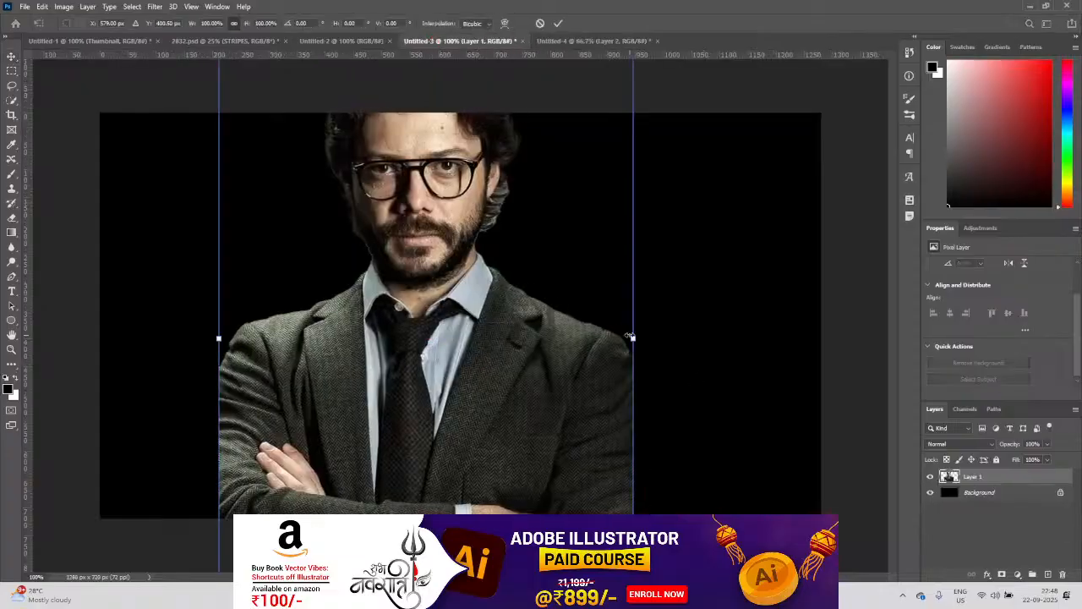
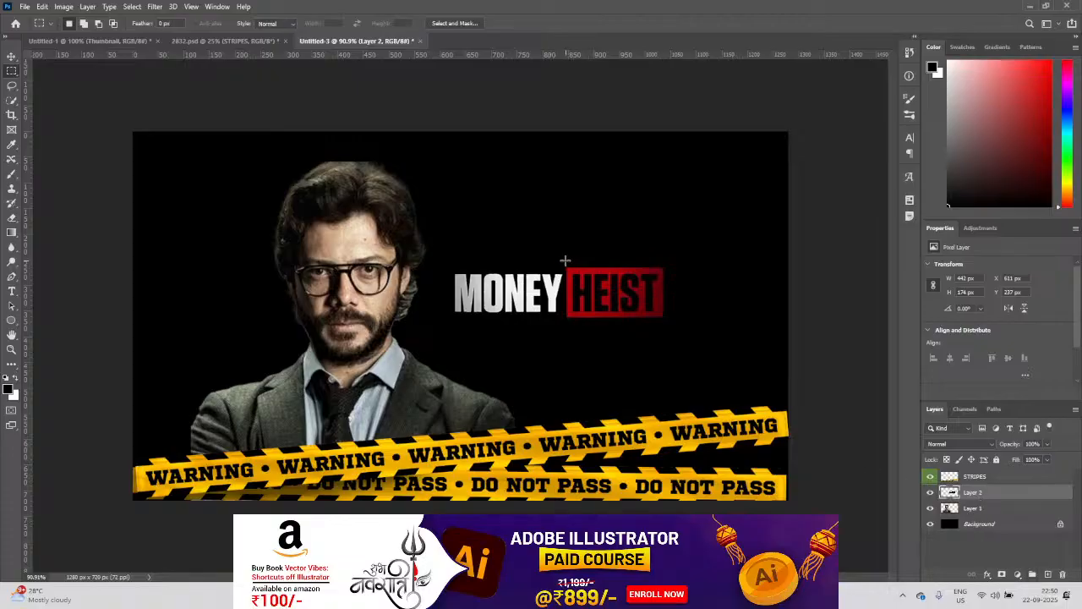
Step: Copy the red HEIST block onto its own layer and leave only the original logo layer visible and selected
left_click_drag(564, 260, 665, 327)
key("ctrl+j")
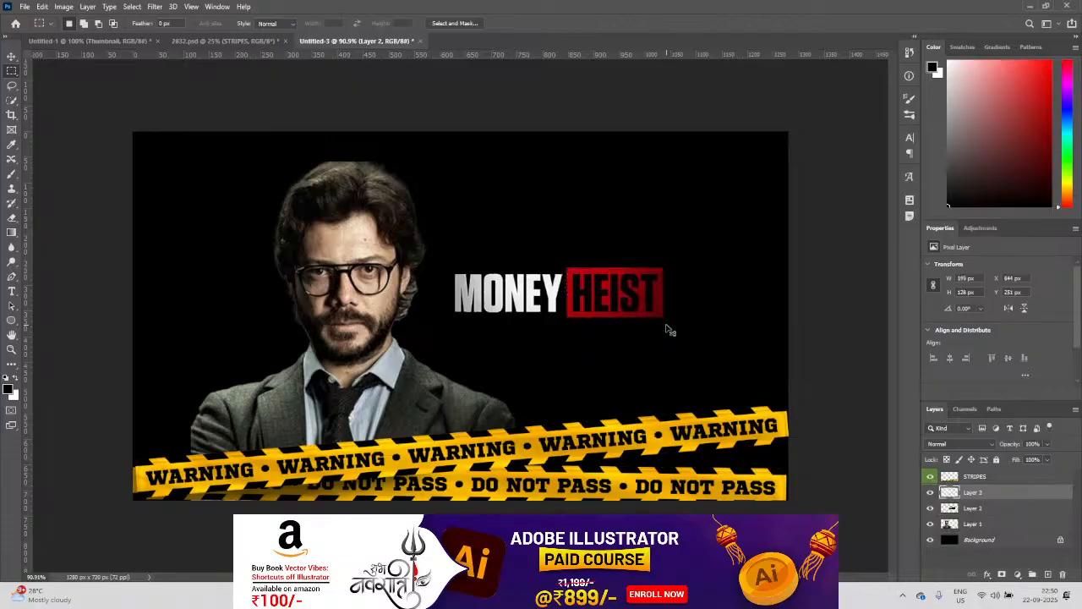
left_click(931, 494)
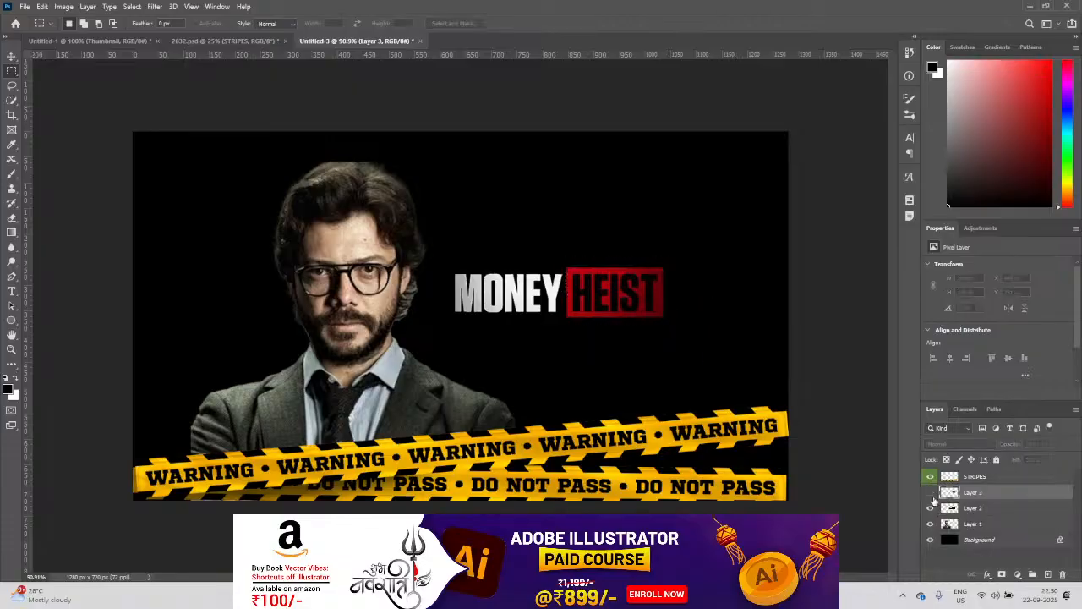
left_click(955, 508)
left_click(930, 506)
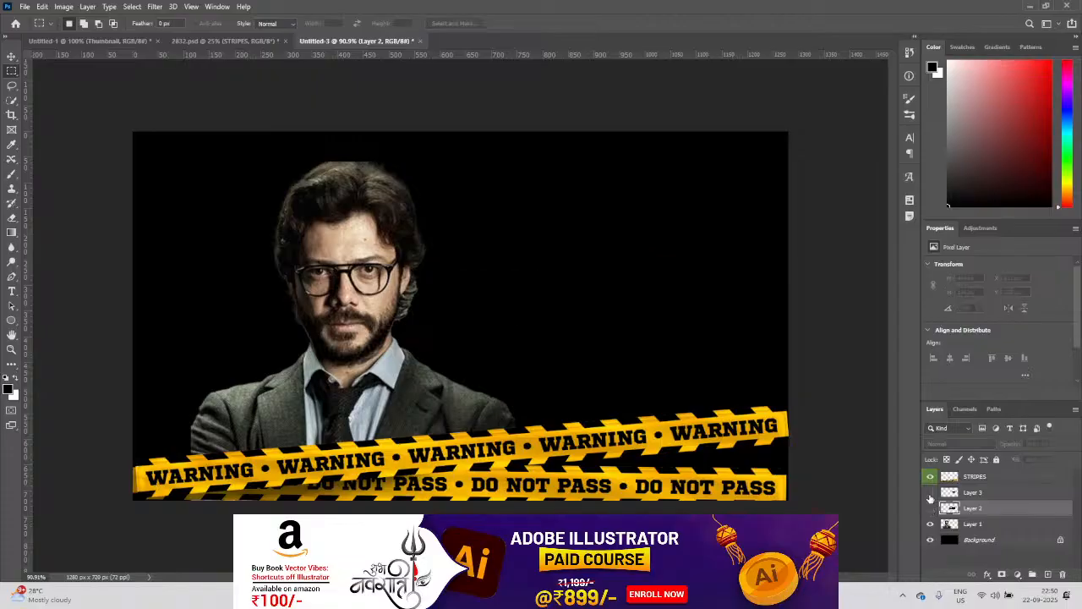
left_click(930, 493)
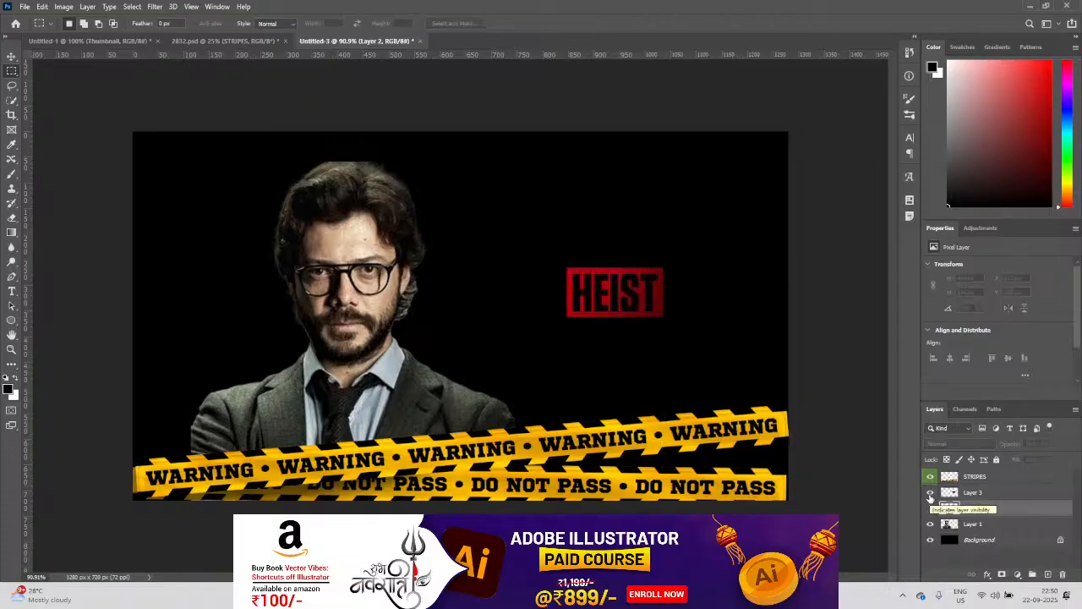
left_click(930, 493)
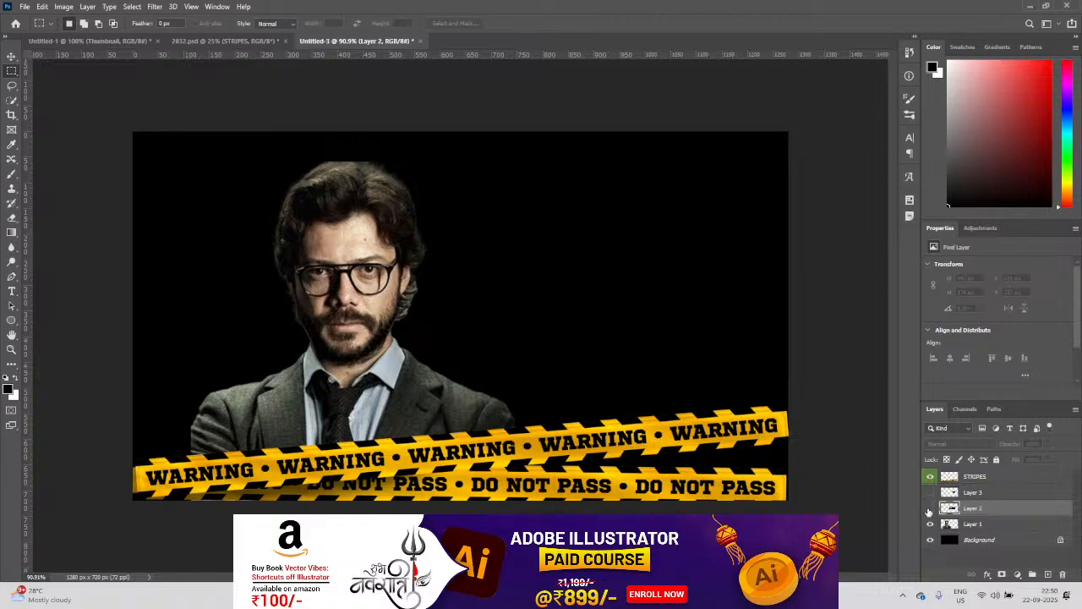
left_click(930, 508)
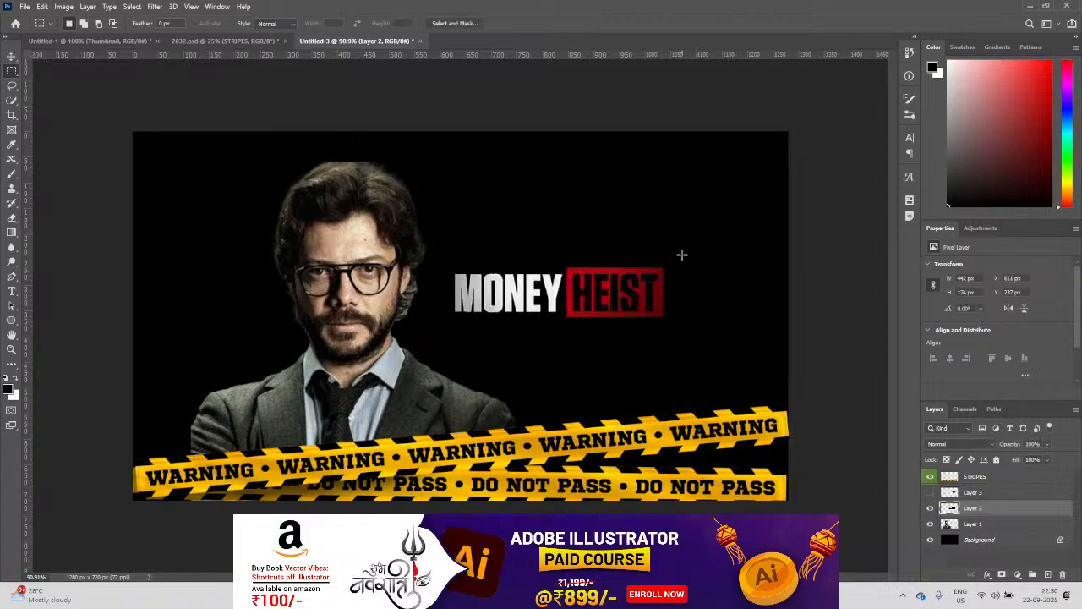
Step: Erase the HEIST block from the original logo layer inside a rectangular selection with a 700 px eraser, then deselect
mouse_move(682, 253)
left_mouse_down()
mouse_move(612, 326)
mouse_move(564, 328)
left_mouse_up()
left_click(12, 218)
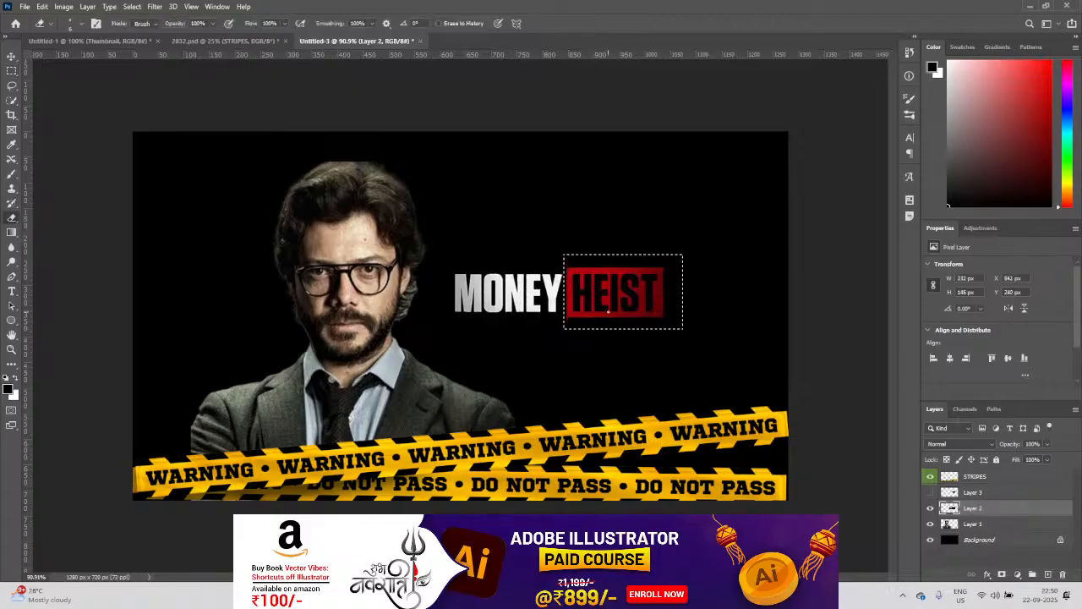
key("bracketright")
key("bracketright")
key("bracketright")
key("bracketright")
key("bracketright")
key("bracketright")
key("bracketright")
key("bracketright")
key("bracketright")
key("bracketright")
key("bracketright")
key("bracketright")
key("bracketright")
key("bracketright")
key("bracketright")
key("bracketright")
key("bracketright")
key("bracketright")
key("bracketright")
key("bracketright")
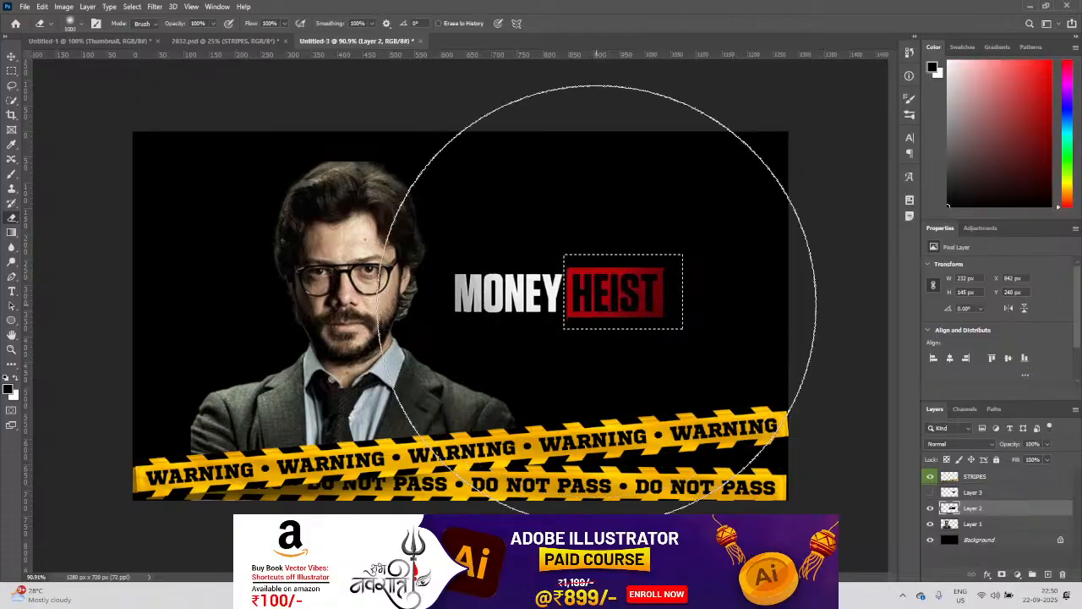
key("bracketleft")
key("bracketleft")
key("bracketleft")
left_click(626, 251)
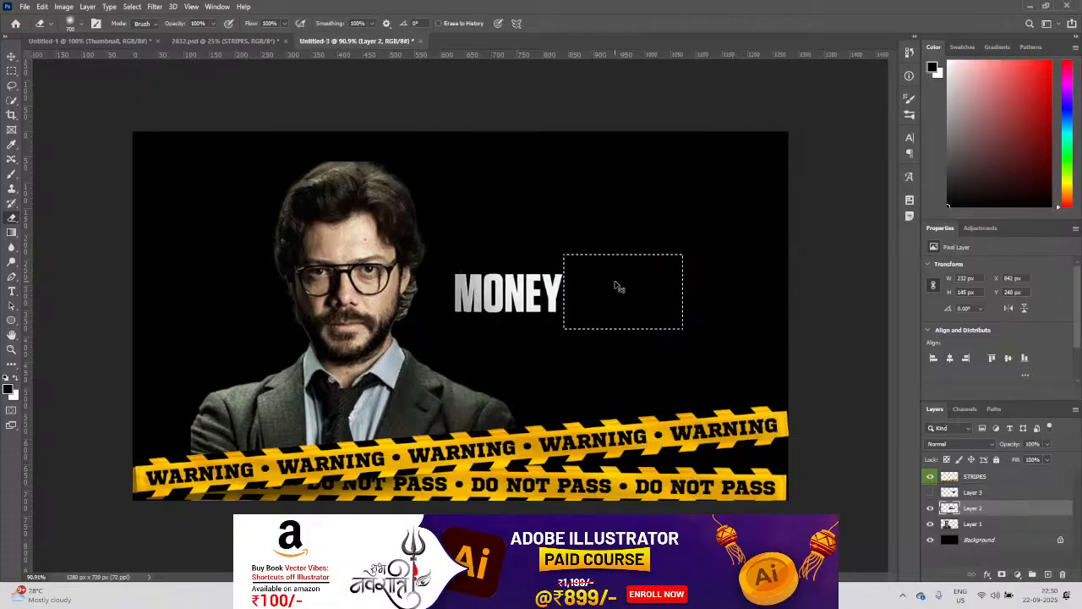
key("ctrl+d")
key("v")
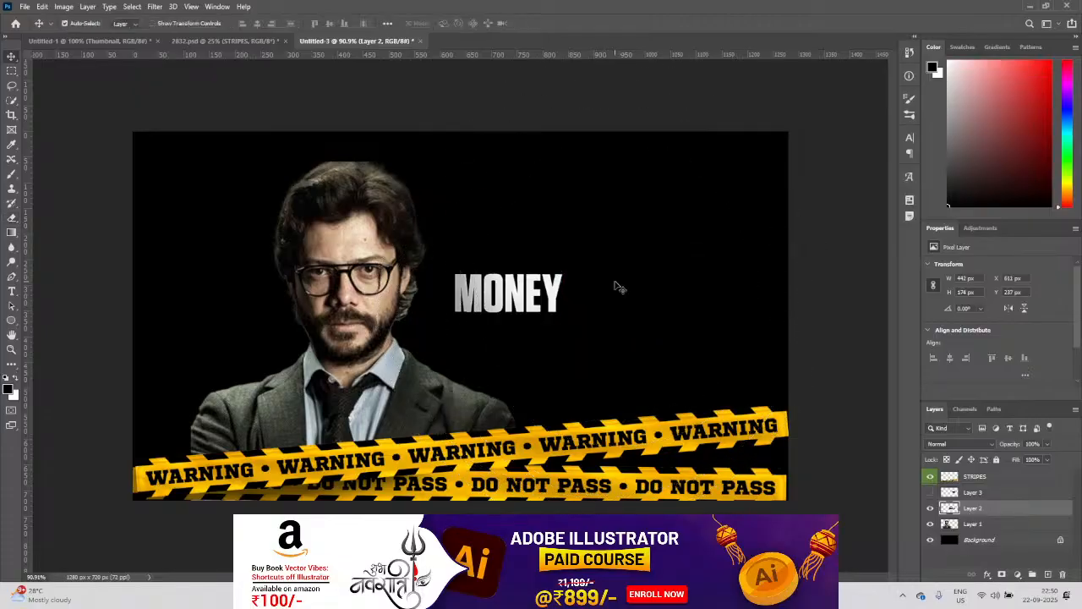
Step: Show both logo layers and move the HEIST block away from the word MONEY
left_click(930, 508)
left_click(930, 492)
left_click(930, 492)
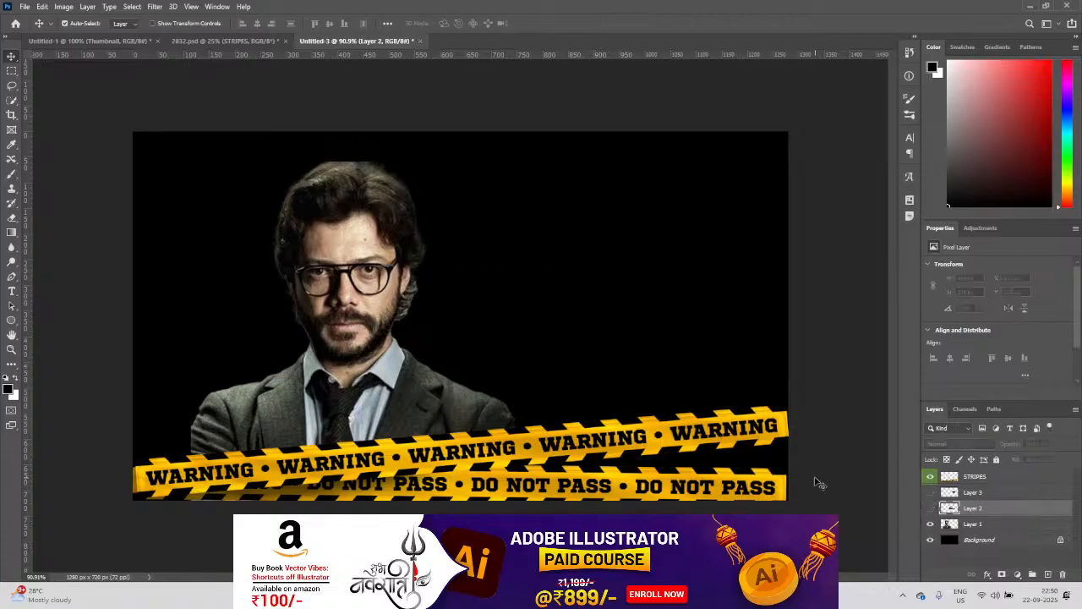
left_click(930, 492)
left_click(930, 508)
left_click_drag(602, 313, 634, 311)
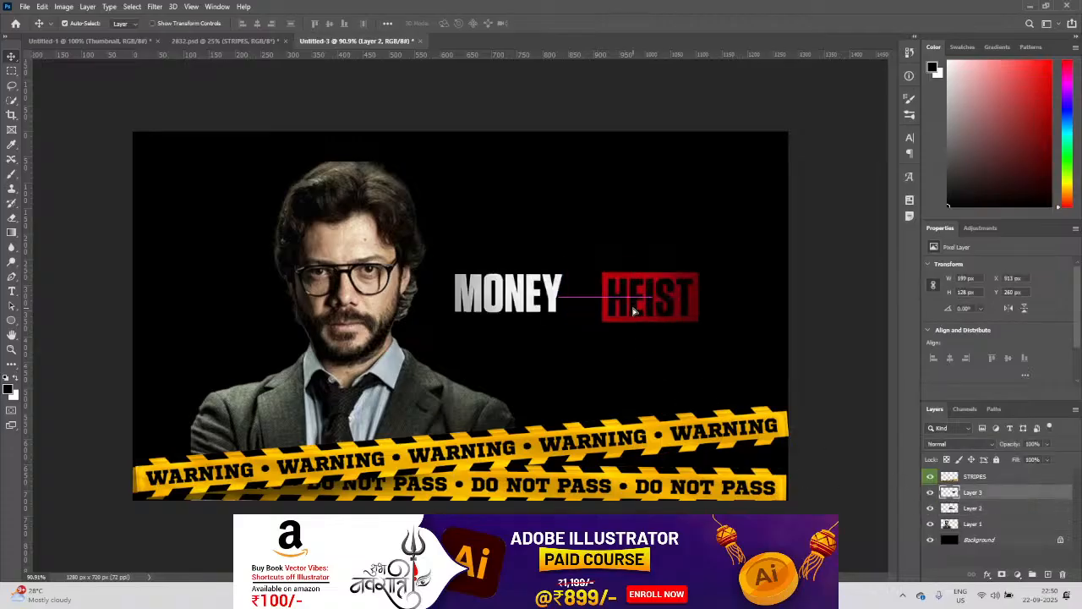
Step: Place the word MONEY beside the Professor's hair on the left and remove its leftover black background with the Magic Eraser
mouse_move(505, 298)
left_mouse_down()
mouse_move(513, 330)
mouse_move(232, 246)
mouse_move(235, 225)
left_mouse_up()
left_click(11, 218)
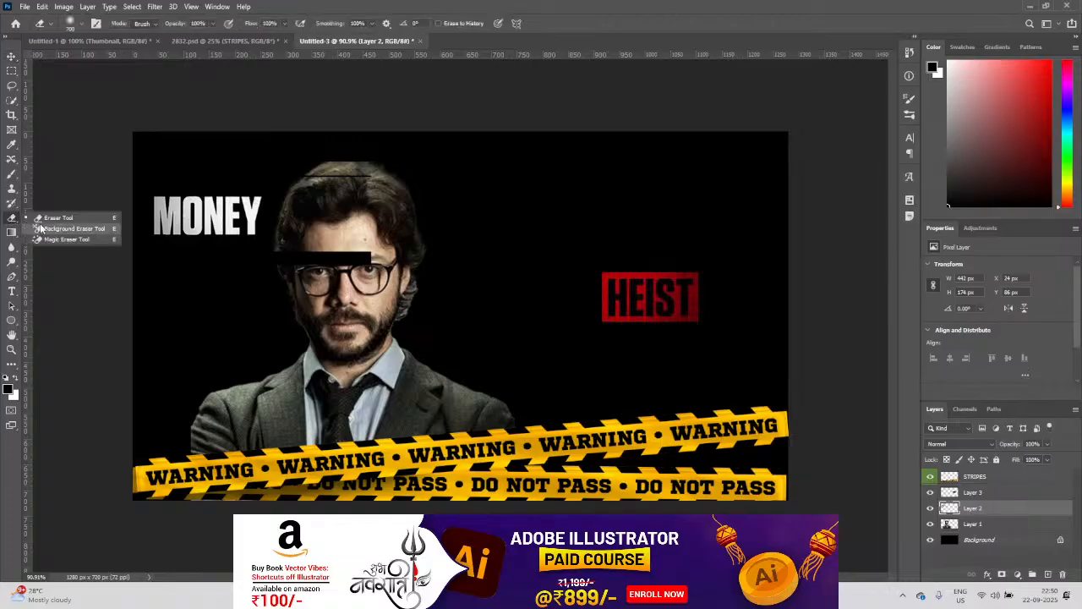
left_click(61, 239)
left_click(291, 257)
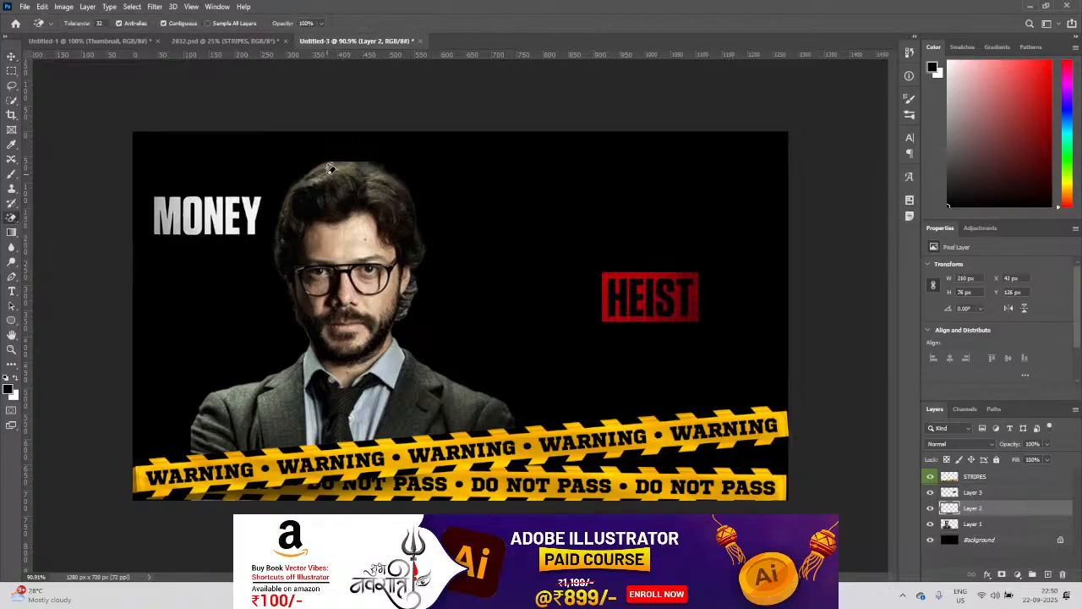
Step: Move the HEIST block directly below the word MONEY
left_click(12, 71)
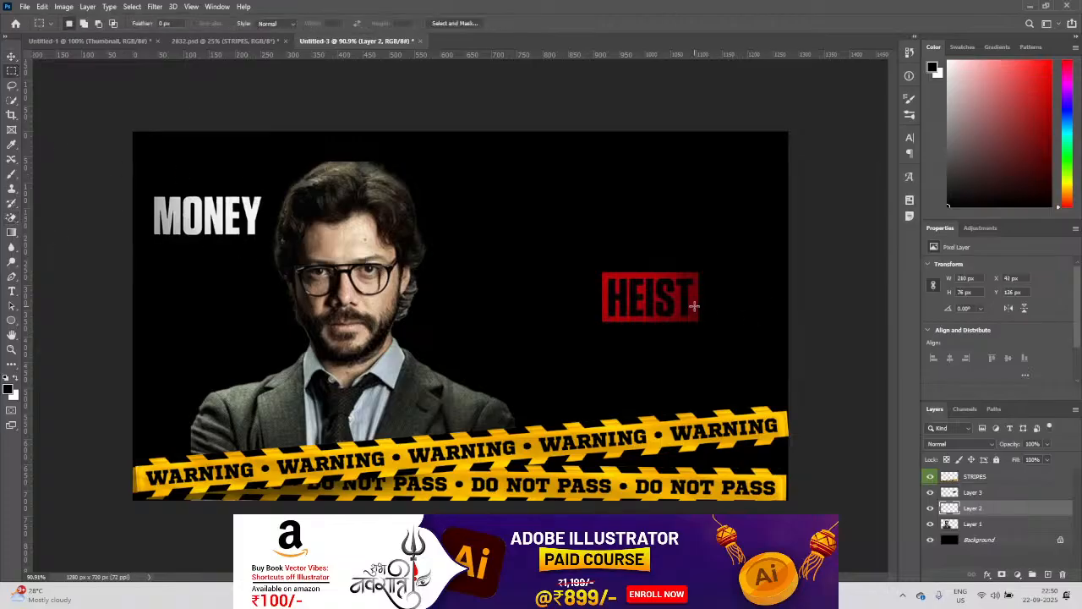
key("v")
left_click_drag(691, 305, 215, 271)
Step: Place a vertical guide at the left edge of MONEY and align the HEIST block's left edge to it
scroll(130, 252, "up", 6)
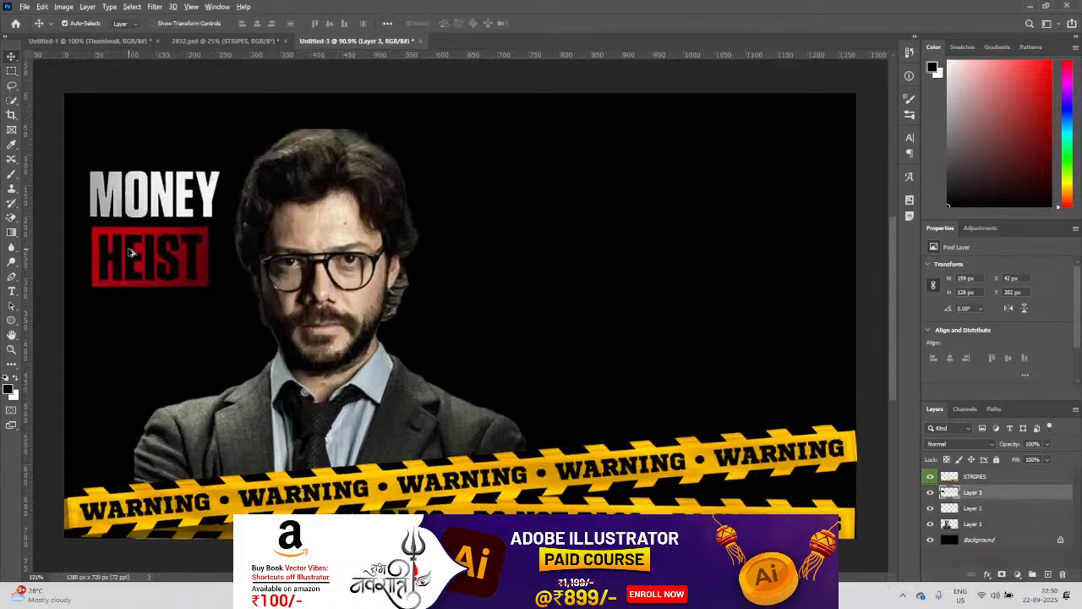
left_click_drag(31, 249, 73, 246)
scroll(53, 251, "down", 4)
scroll(61, 258, "up", 5)
scroll(74, 262, "up", 8)
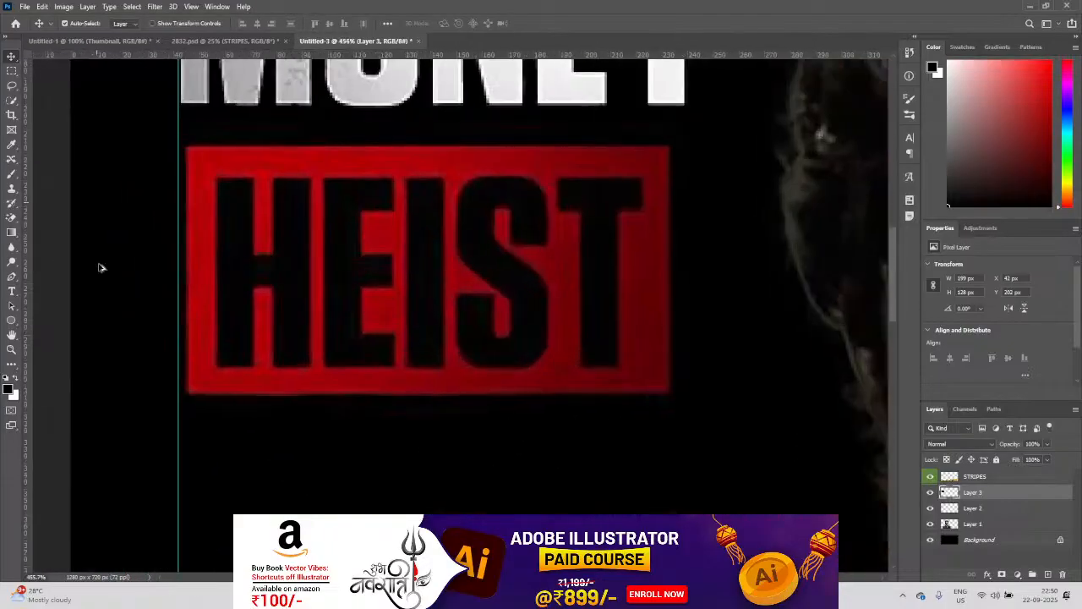
left_click_drag(242, 278, 238, 274)
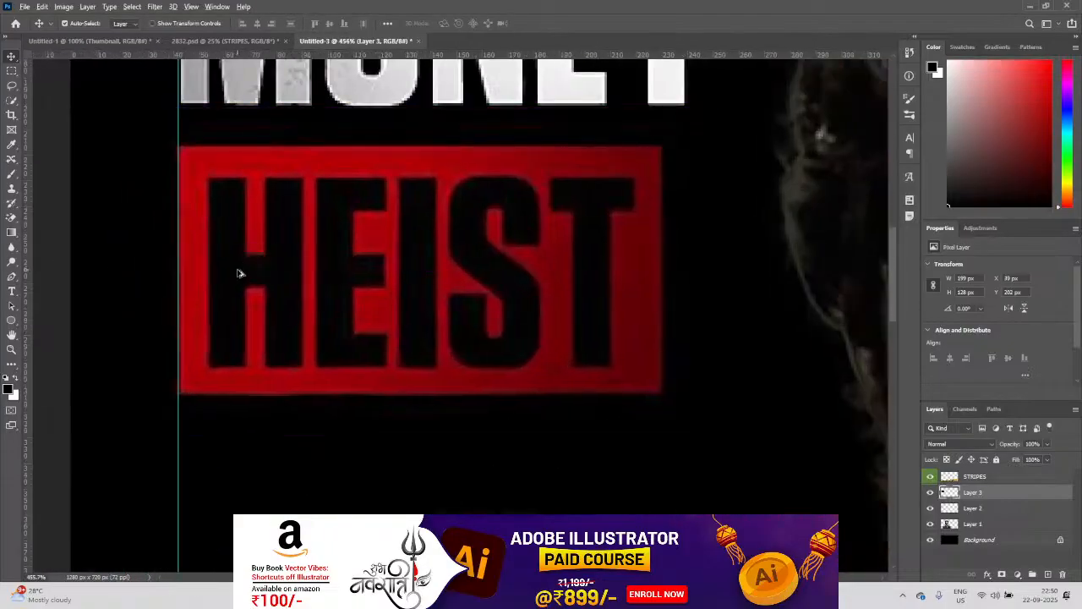
scroll(240, 273, "down", 6)
scroll(242, 192, "down", 3)
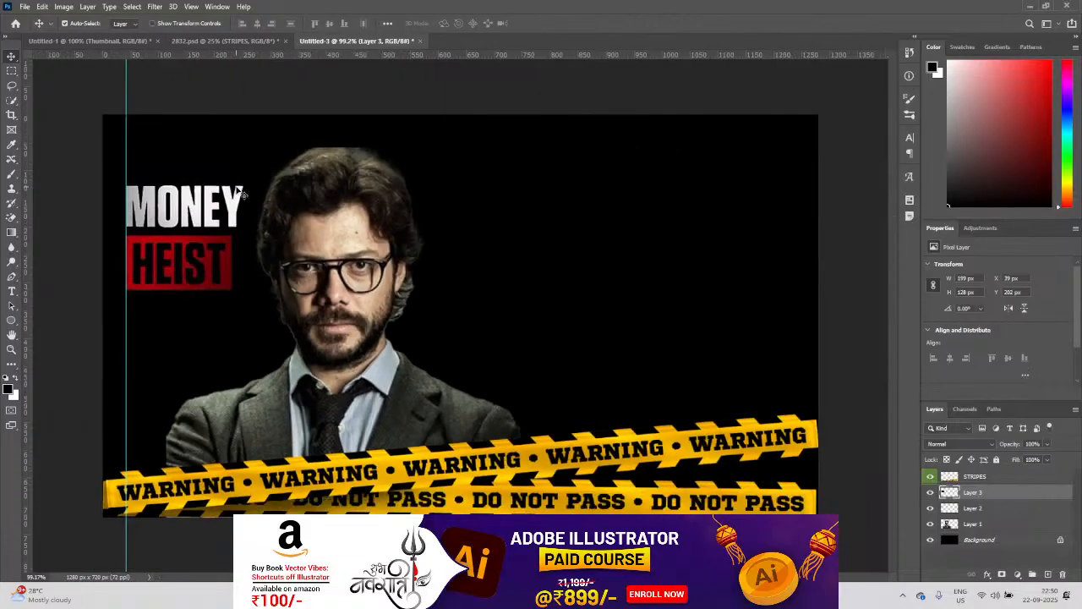
Step: Enlarge the word MONEY slightly with Free Transform so its layer measures about 234 × 81 px
left_click(245, 225)
key("ctrl+t")
left_click_drag(286, 207, 291, 205)
key("Return")
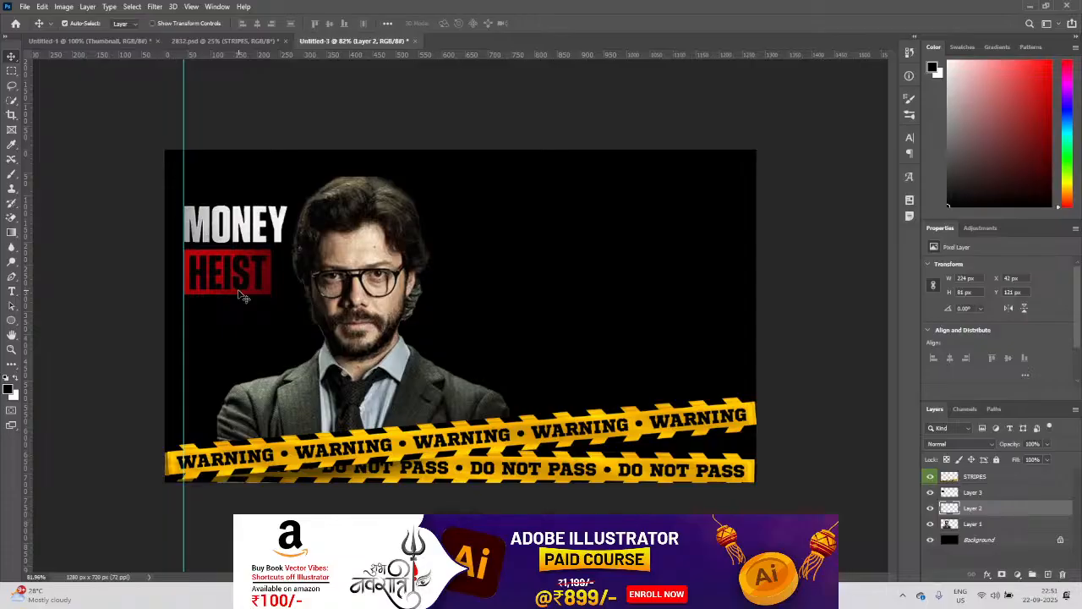
Step: Inspect the warning tape over the suit and compare the thumbnail with the STRIPES layer hidden and shown
left_click(407, 457)
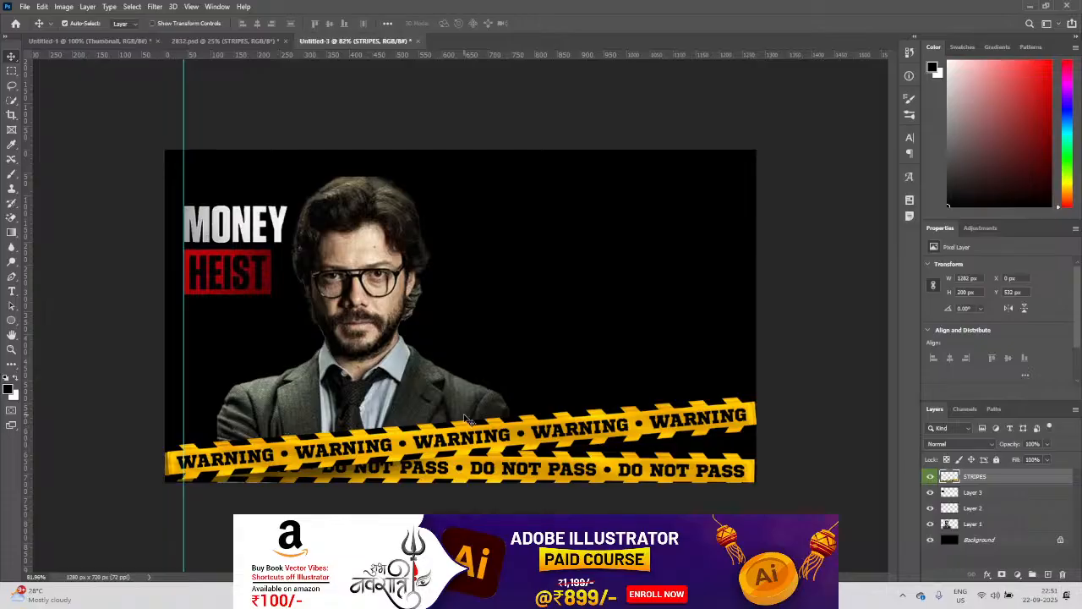
scroll(427, 421, "up", 3)
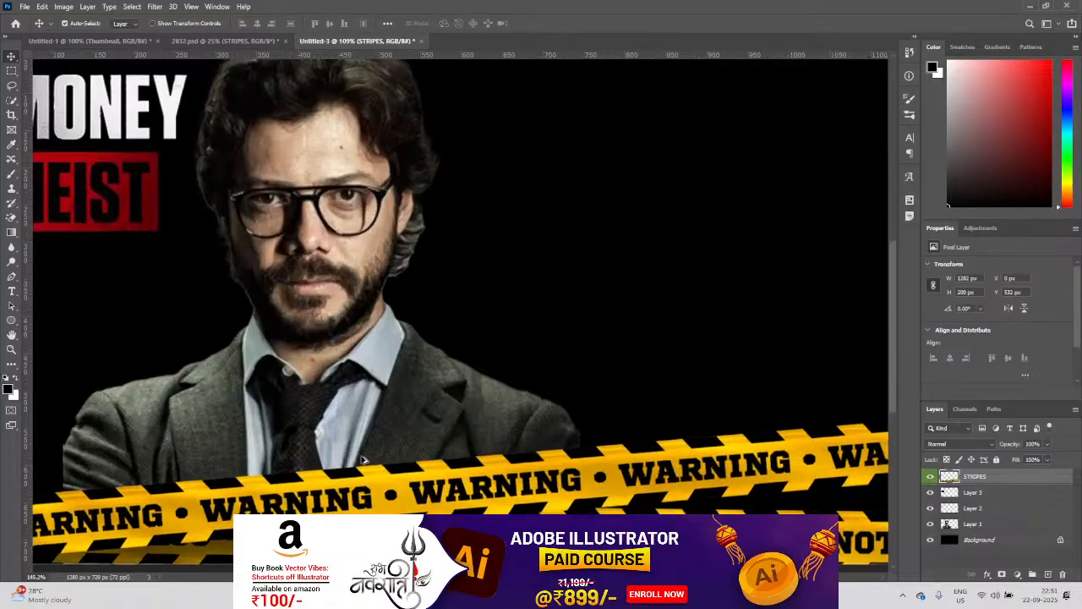
scroll(363, 460, "down", 3)
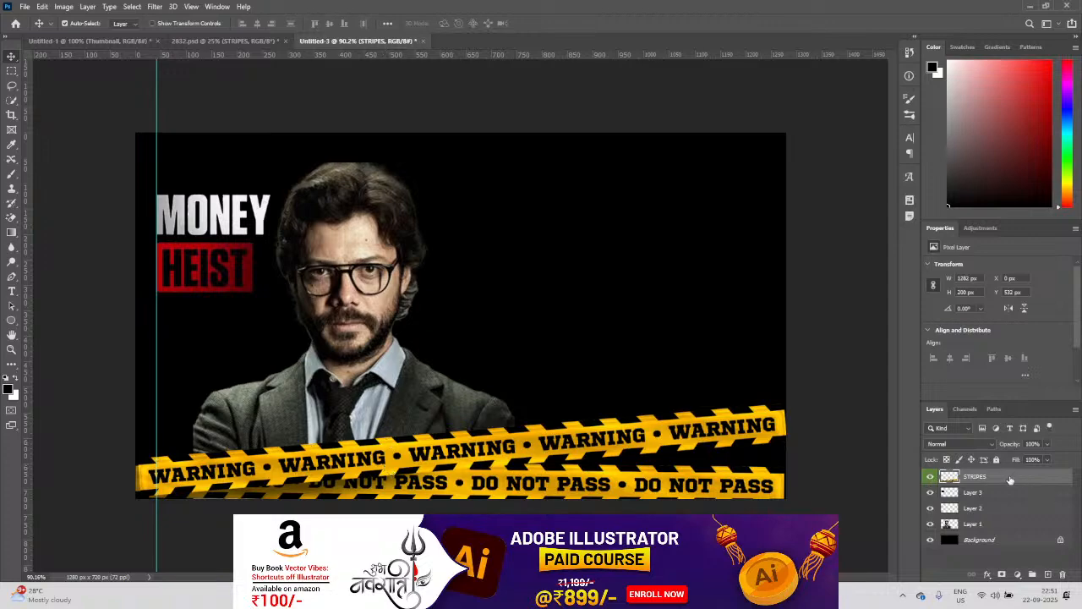
left_click(930, 476)
left_click(930, 477)
left_click(930, 477)
left_click(930, 477)
Step: Add a drop shadow to the STRIPES layer with 100% opacity, 28 px distance and a -90° angle
double_click(1024, 479)
left_click_drag(632, 209, 355, 195)
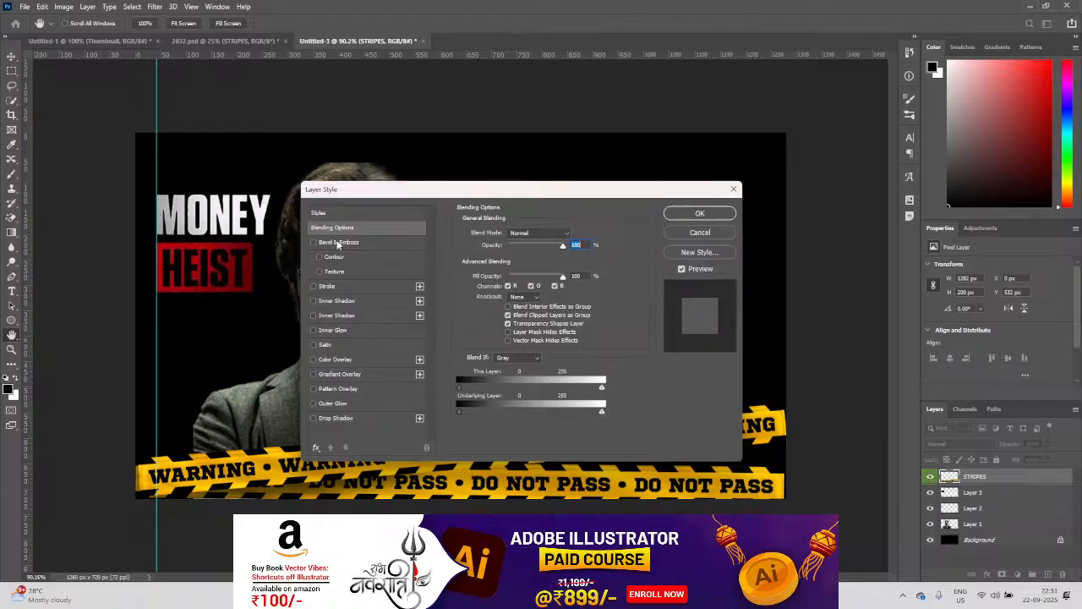
left_click_drag(373, 195, 359, 118)
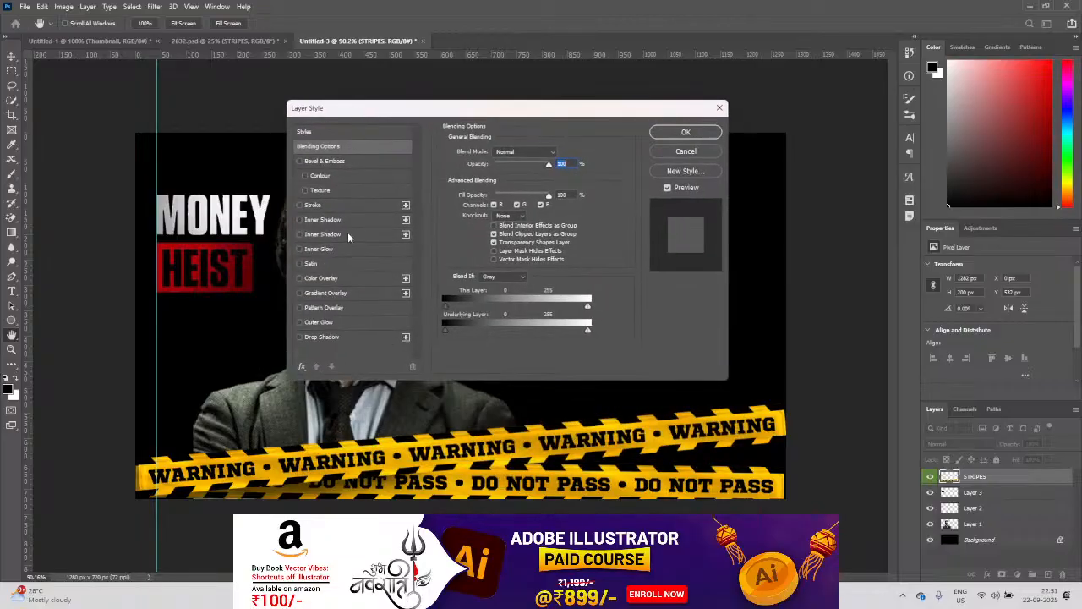
left_click(348, 336)
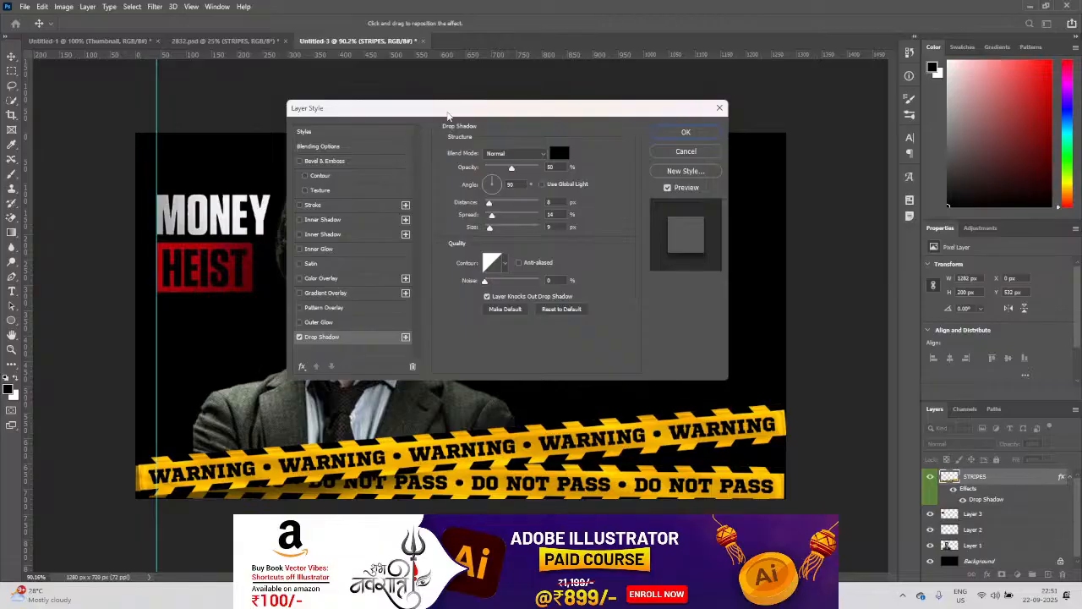
left_click_drag(512, 167, 537, 169)
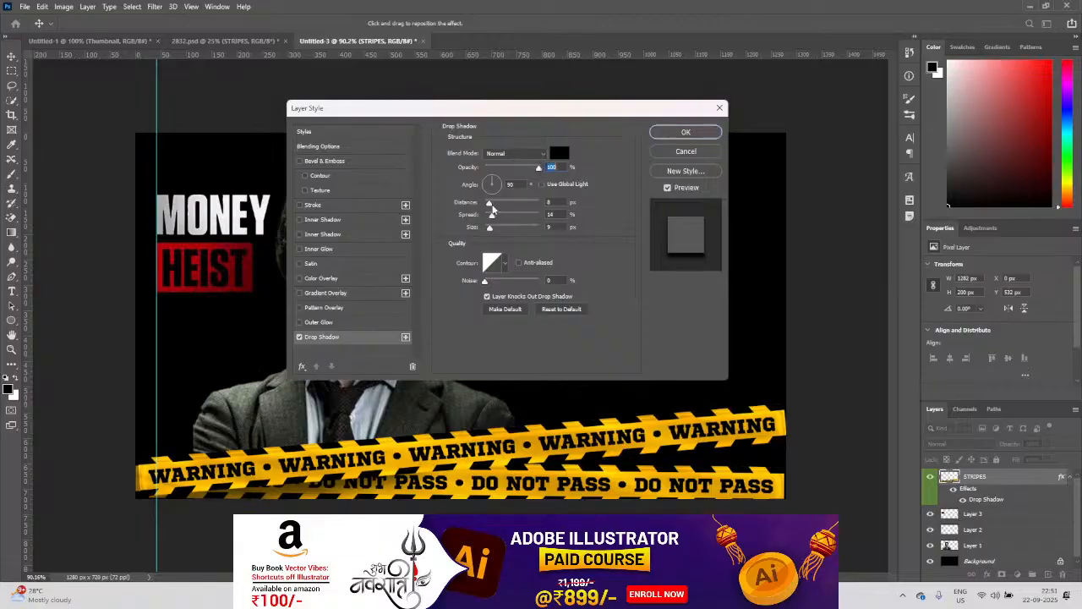
left_click_drag(490, 205, 500, 206)
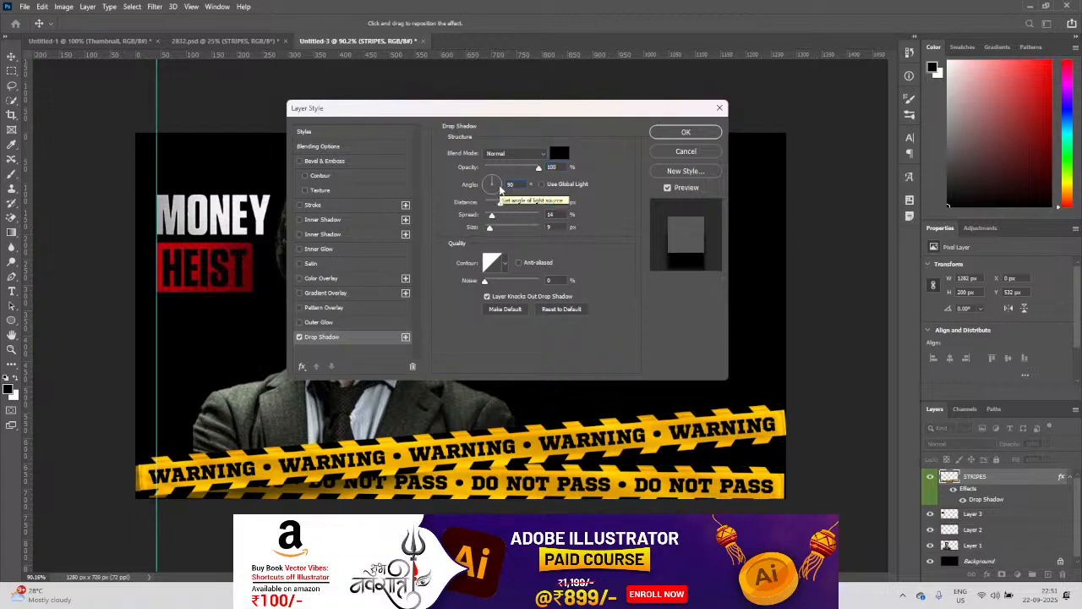
type("-")
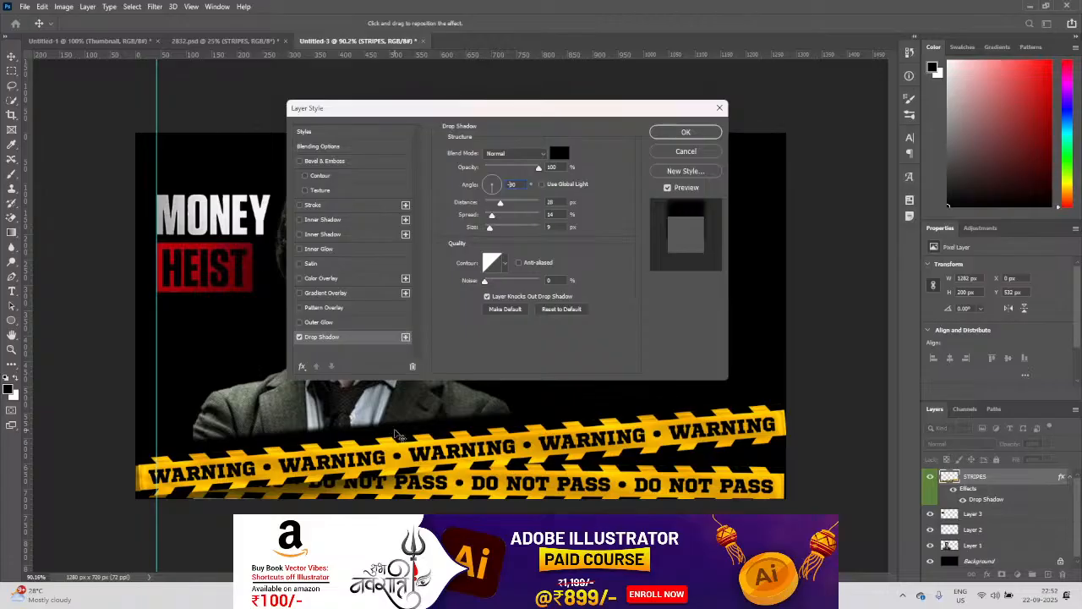
Step: Fine-tune the tape shadow's size and distance, apply it, and switch the effect off for comparison
left_click_drag(495, 228, 494, 204)
left_click(667, 133)
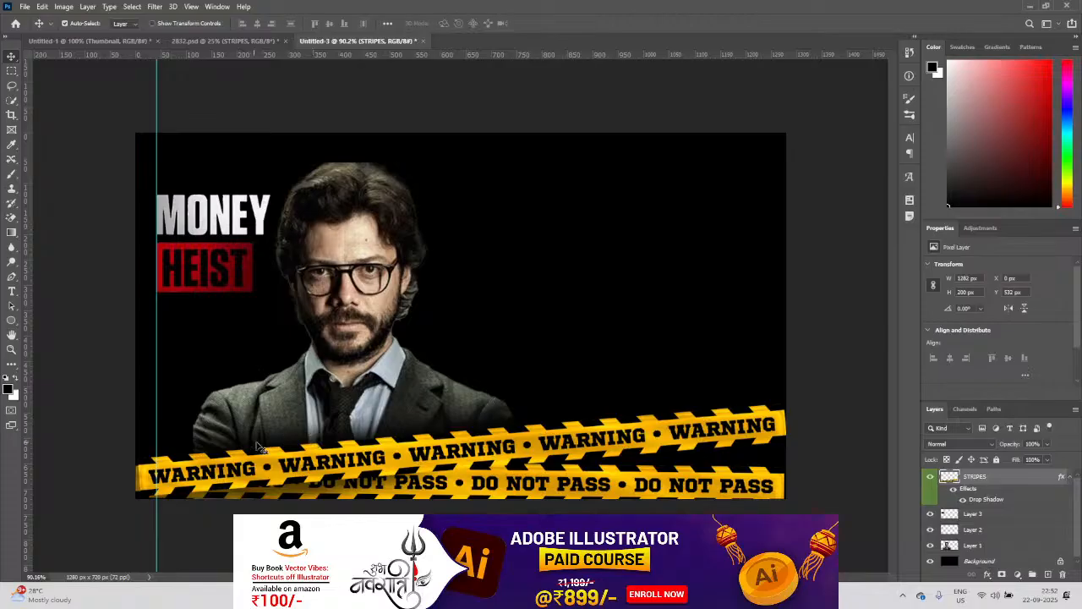
left_click(962, 502)
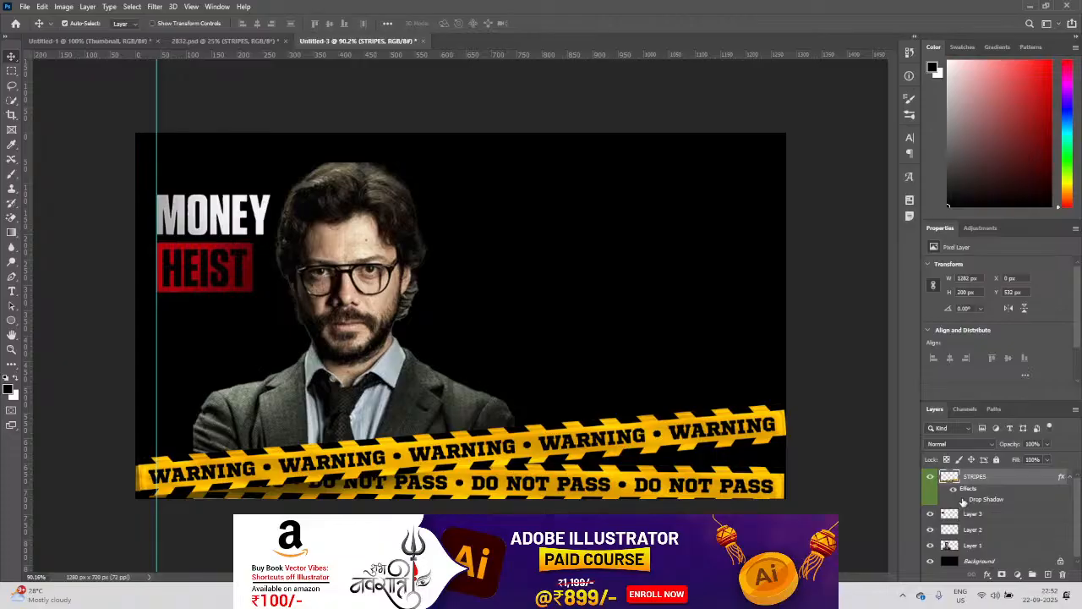
Step: Compare the warning tape with its drop shadow switched on and off, leaving the effect on
left_click(962, 501)
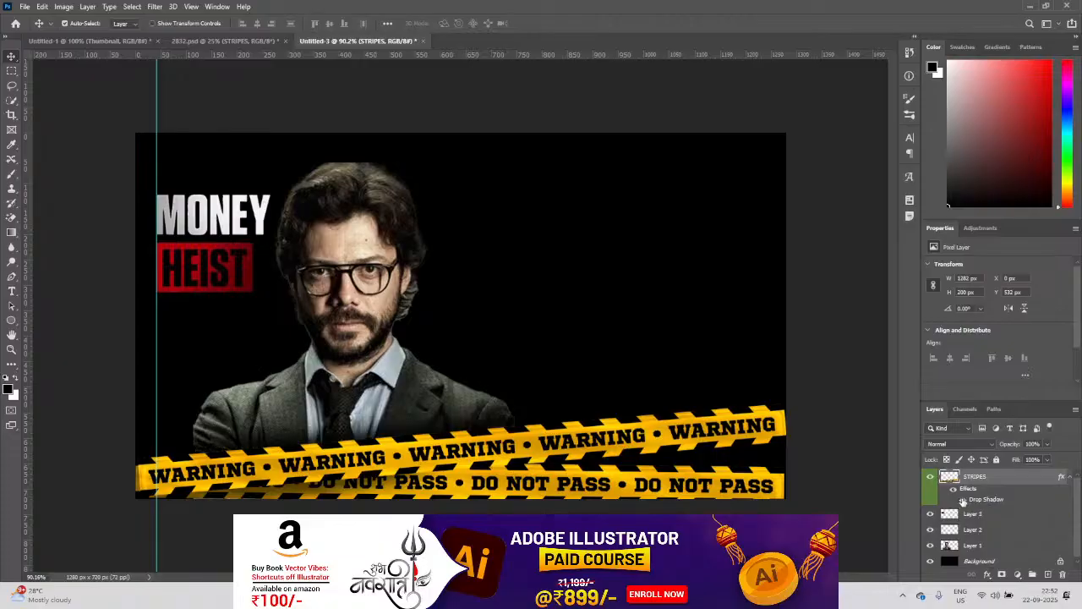
left_click(962, 501)
left_click(962, 501)
left_click(962, 500)
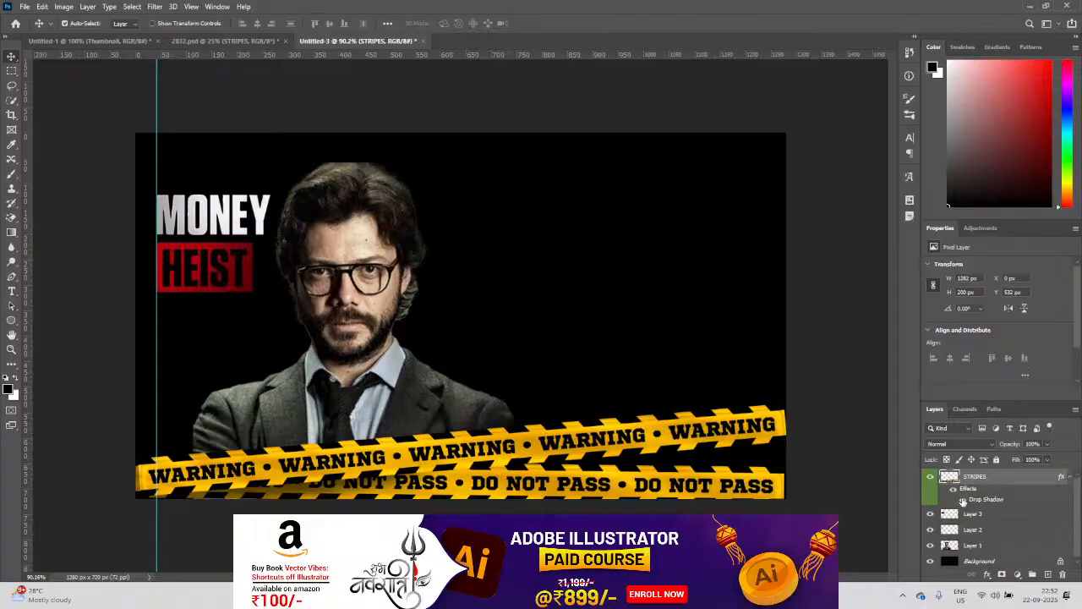
left_click(962, 501)
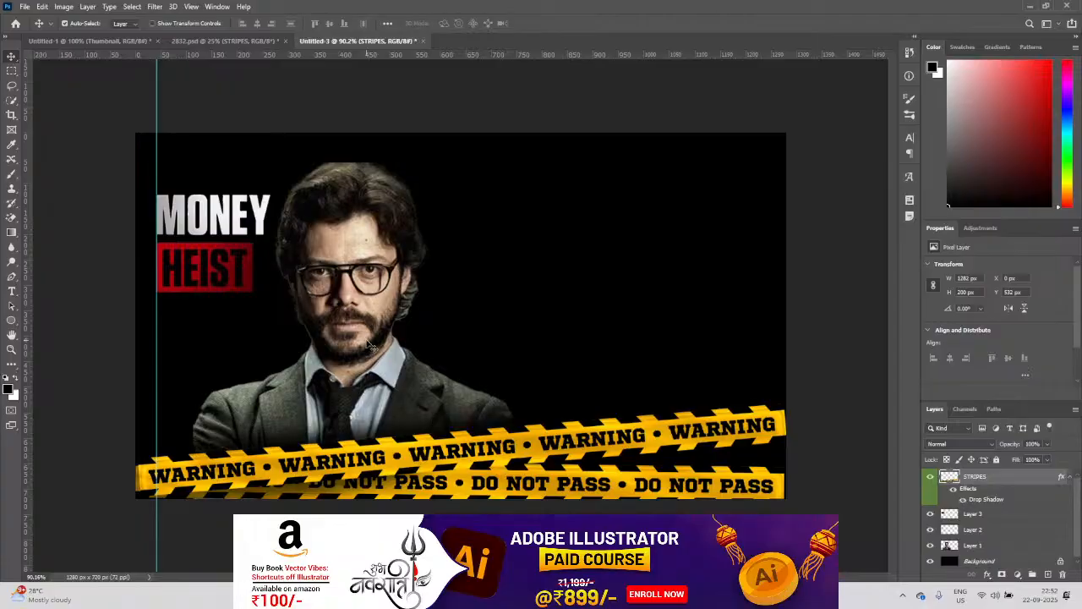
Step: Enlarge the Professor cut-out with Free Transform to about 747 × 1118 px and reposition it with the hair touching the canvas's upper edge
left_click(367, 284)
left_click_drag(368, 284, 372, 239)
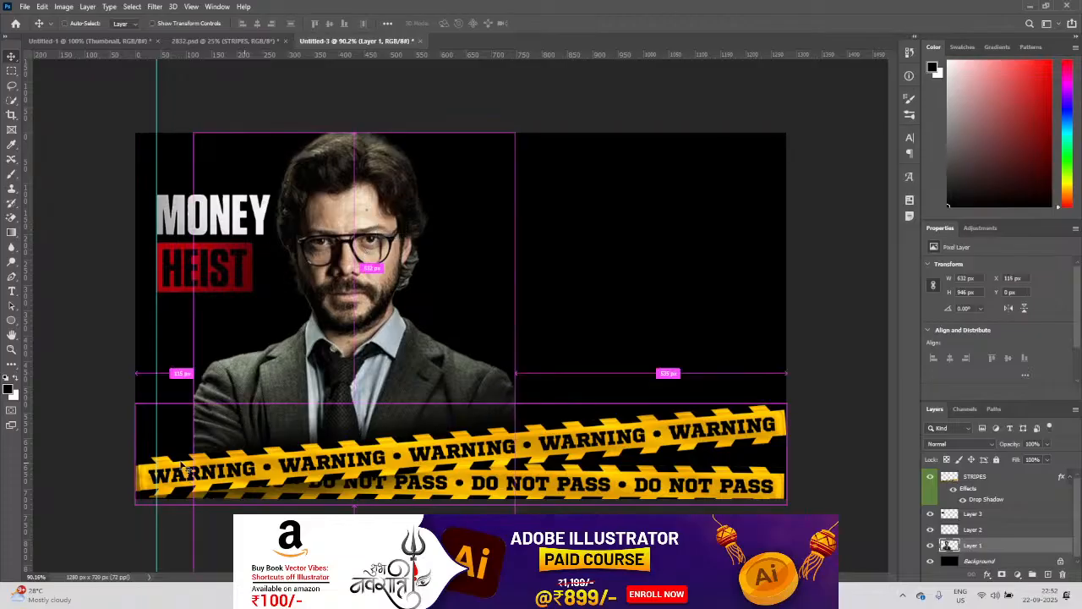
key("ctrl+t")
left_click_drag(193, 373, 135, 373)
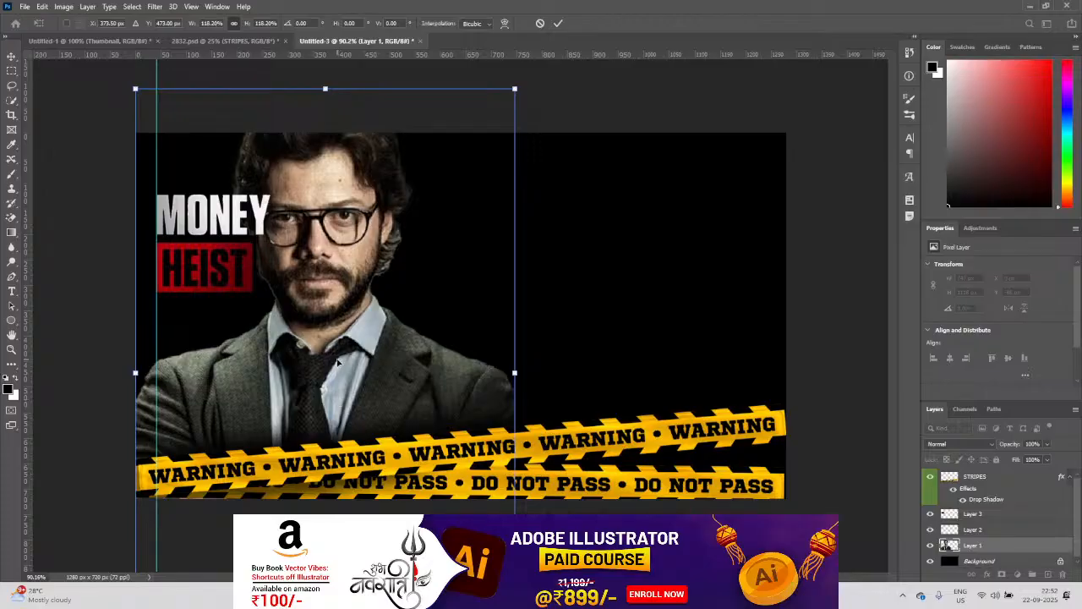
left_click_drag(337, 349, 380, 393)
key("Return")
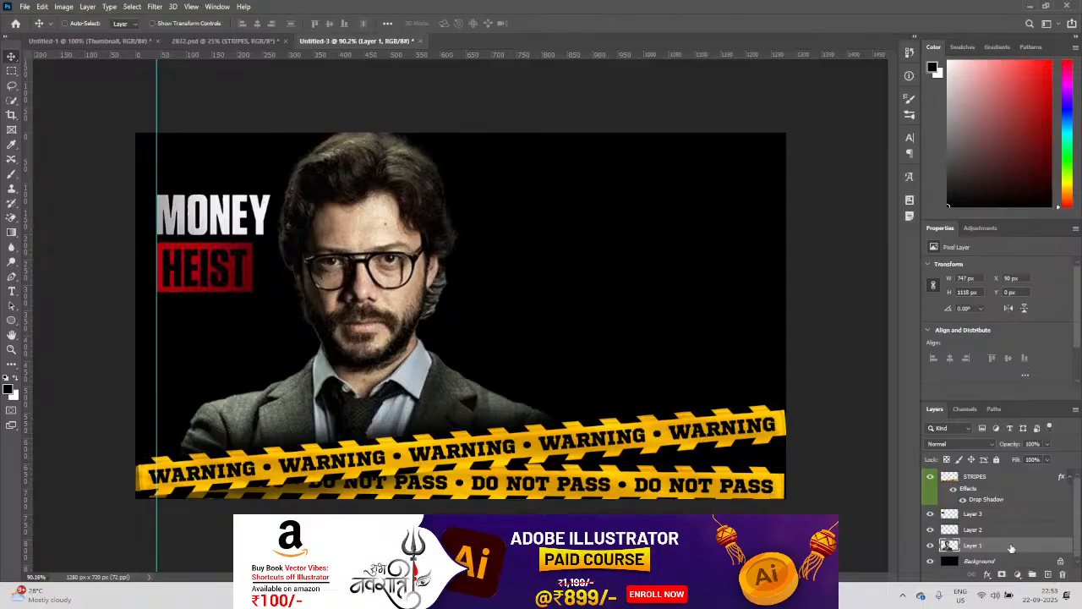
Step: Duplicate the Professor layer and marquee-select about 403 × 720 px between the existing guide and a new vertical guide through the face
key("ctrl+j")
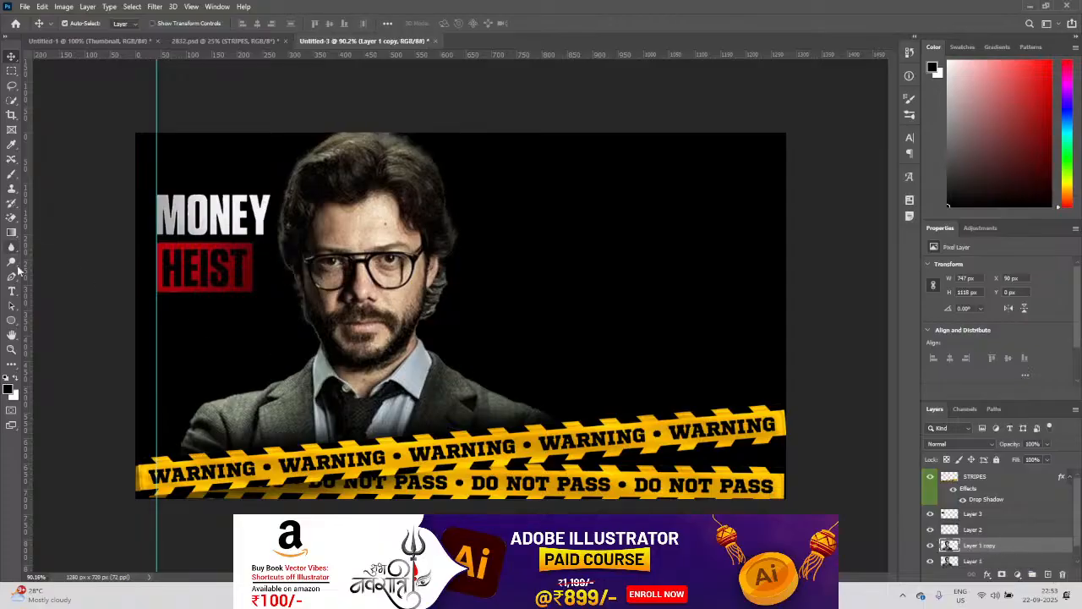
left_click(11, 71)
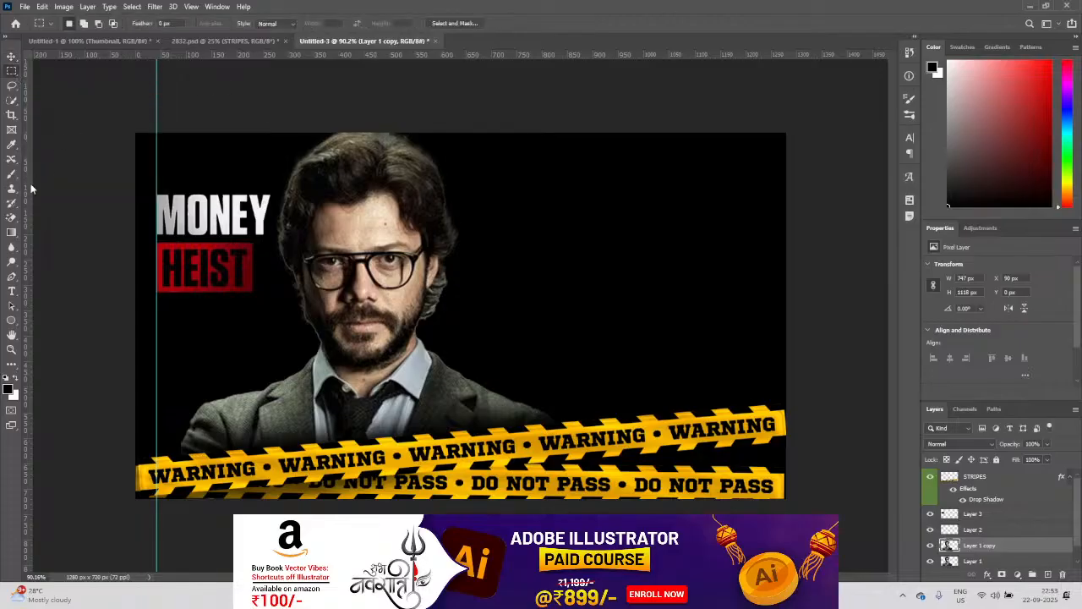
left_click_drag(32, 187, 361, 217)
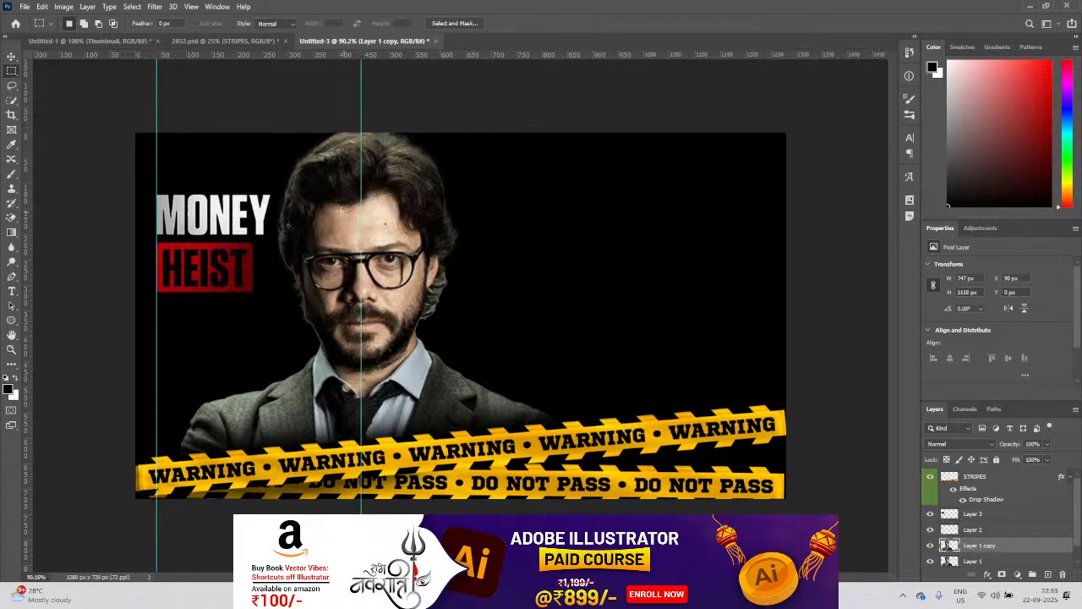
left_click_drag(157, 85, 314, 298)
left_click_drag(360, 368, 360, 502)
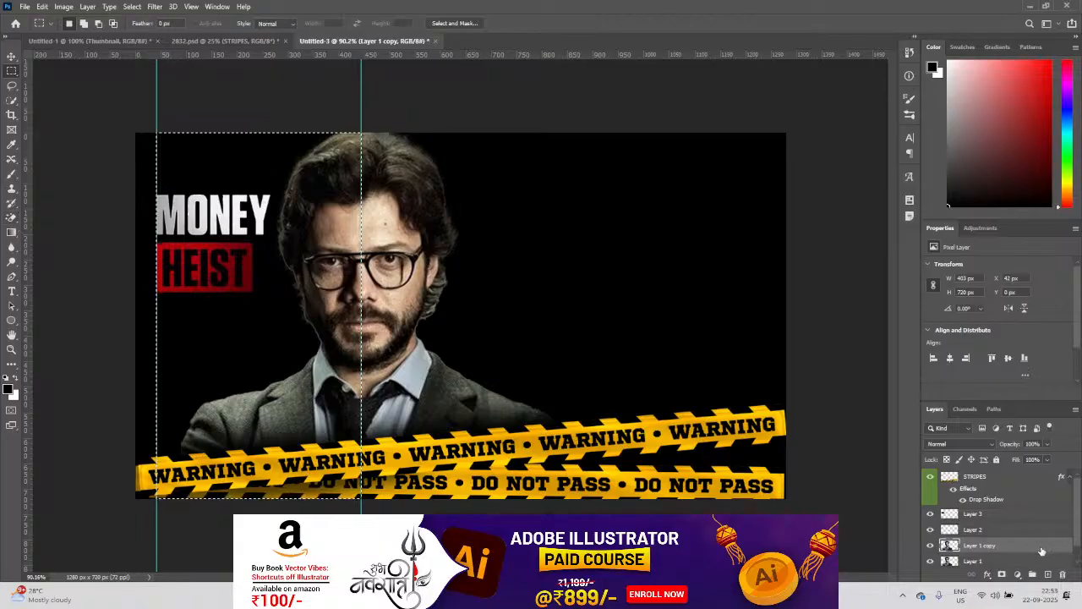
Step: Invert the selection, erase the right half of the Professor copy with the original layer hidden, and deselect
left_click(154, 7)
mouse_move(131, 7)
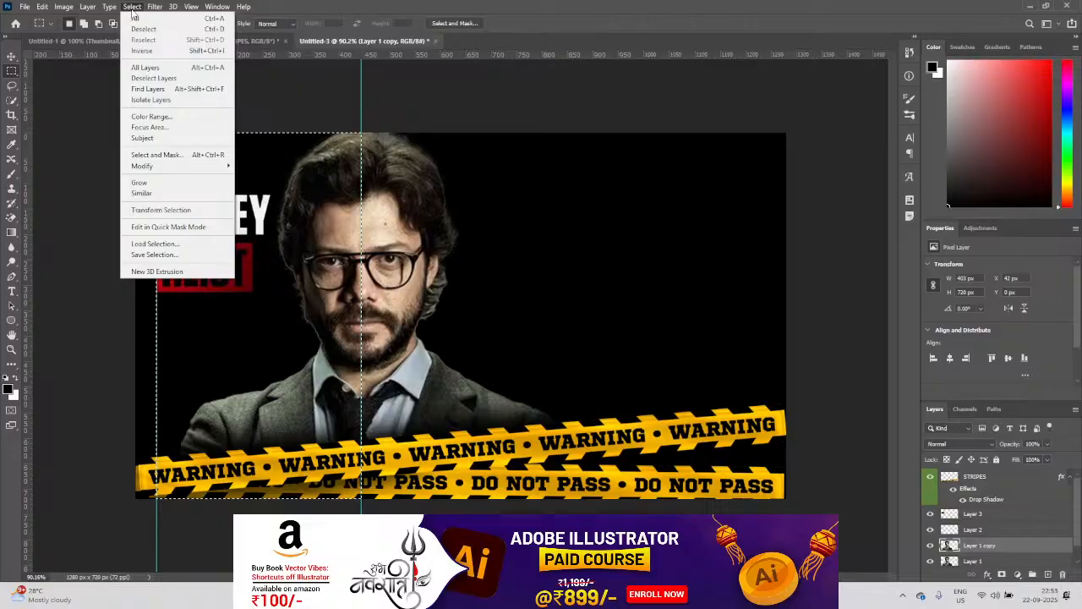
left_click(141, 52)
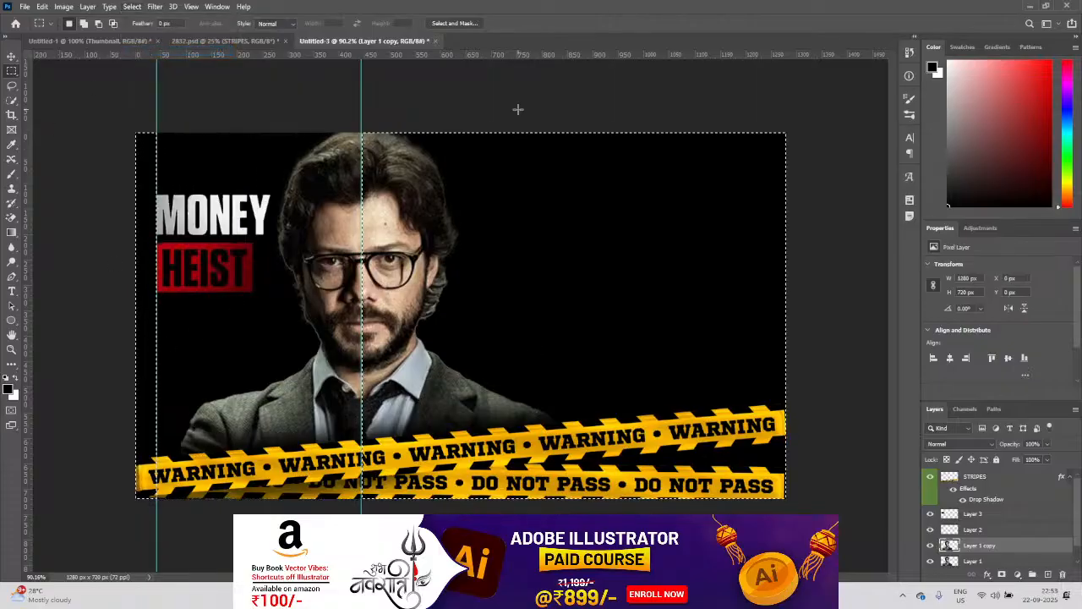
left_click(12, 217)
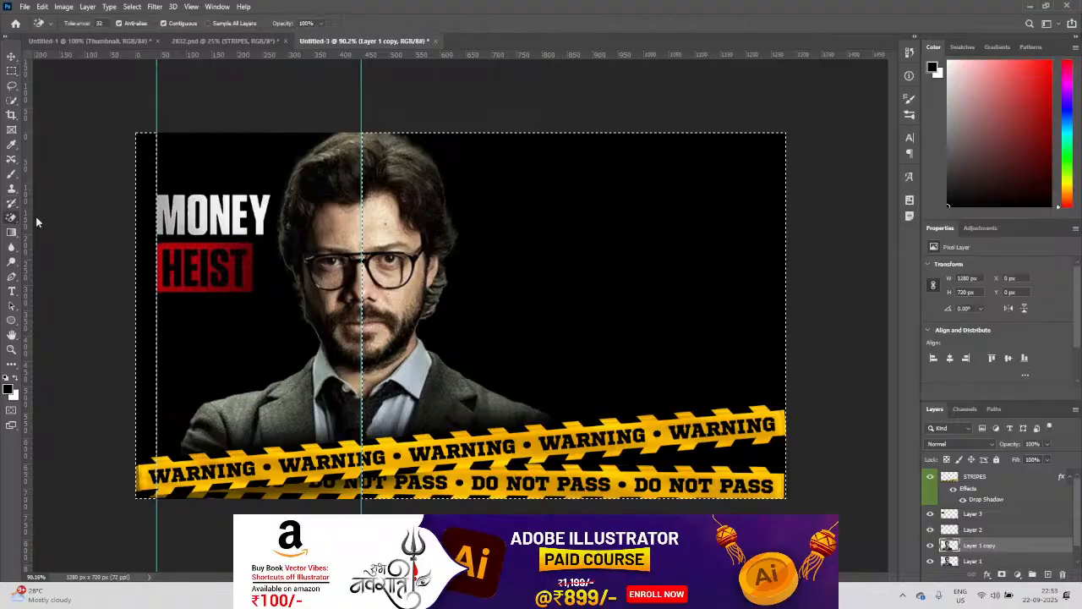
left_click(53, 218)
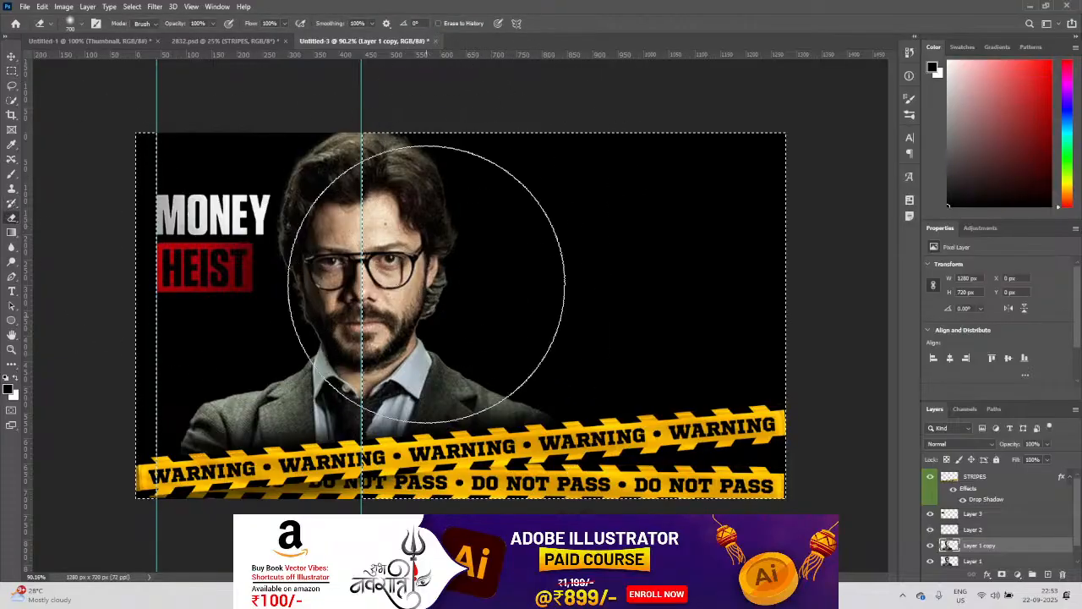
left_click(930, 561)
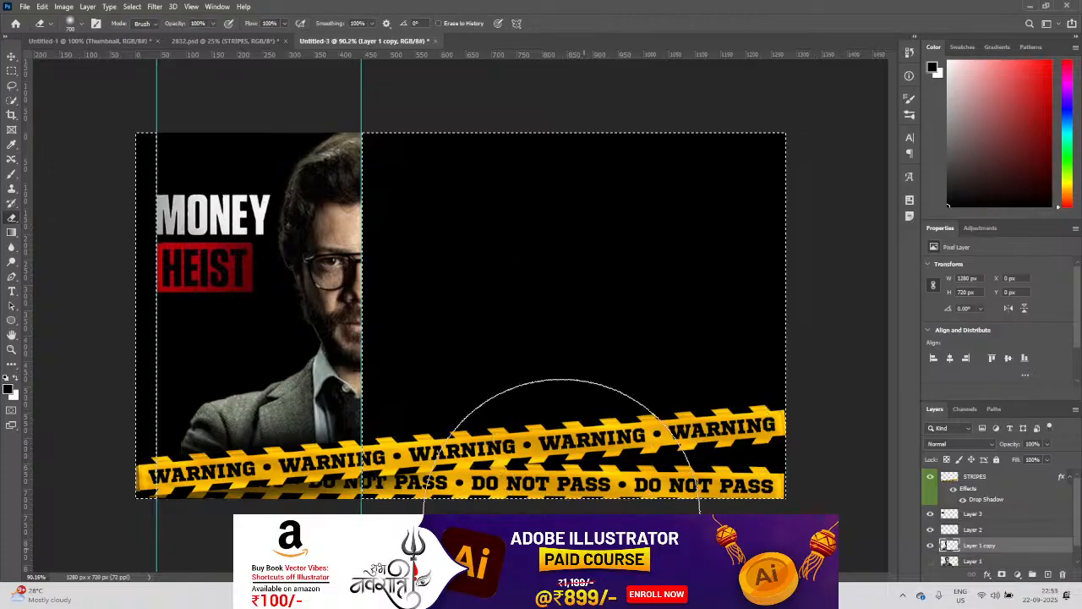
key("ctrl+d")
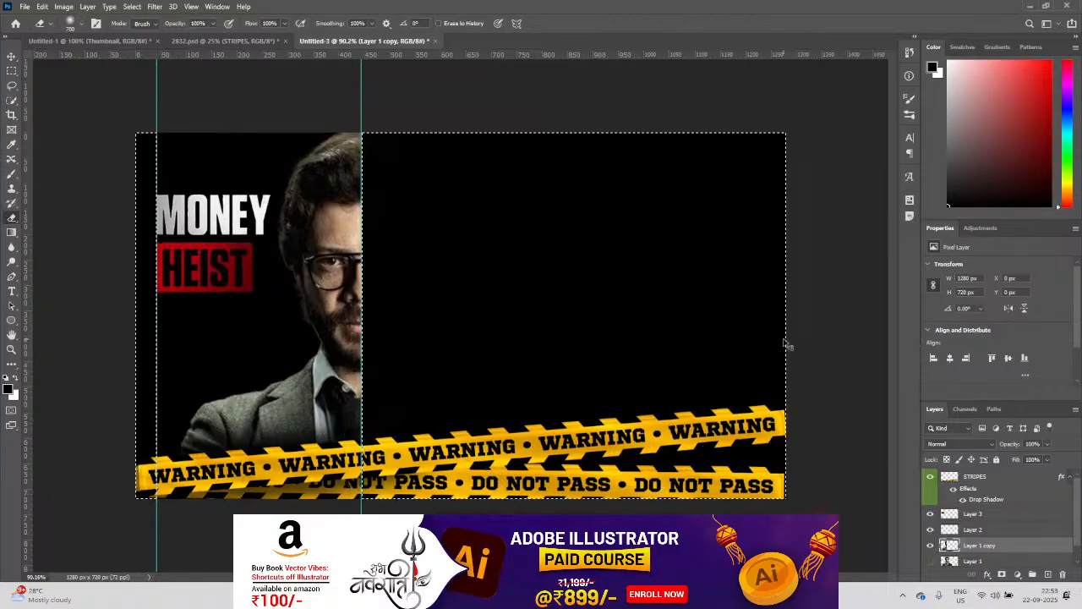
key("v")
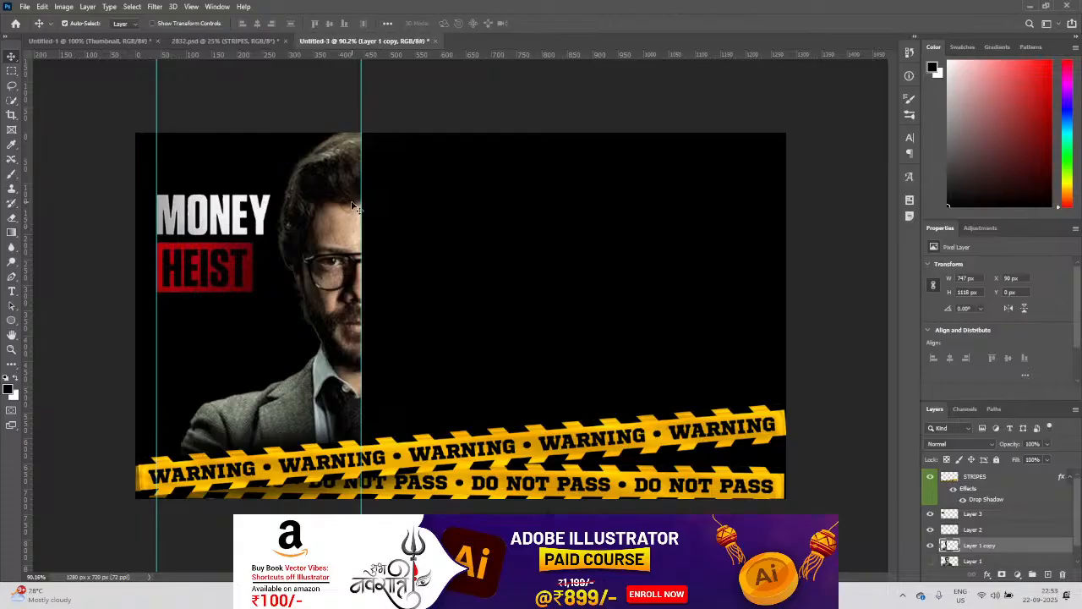
Step: Desaturate the remaining left half of the Professor copy
left_click(62, 7)
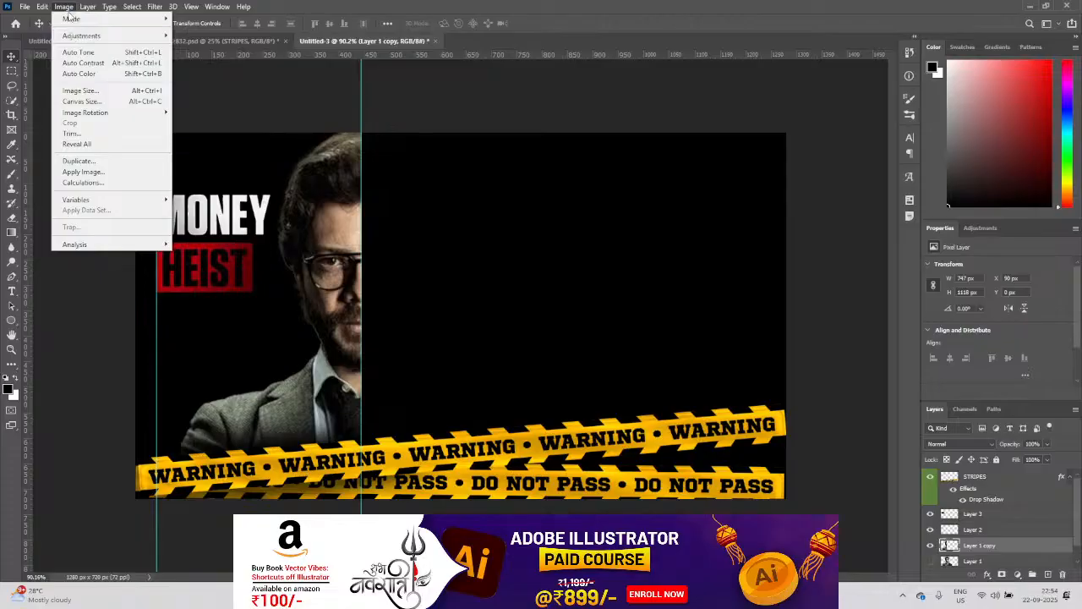
mouse_move(78, 36)
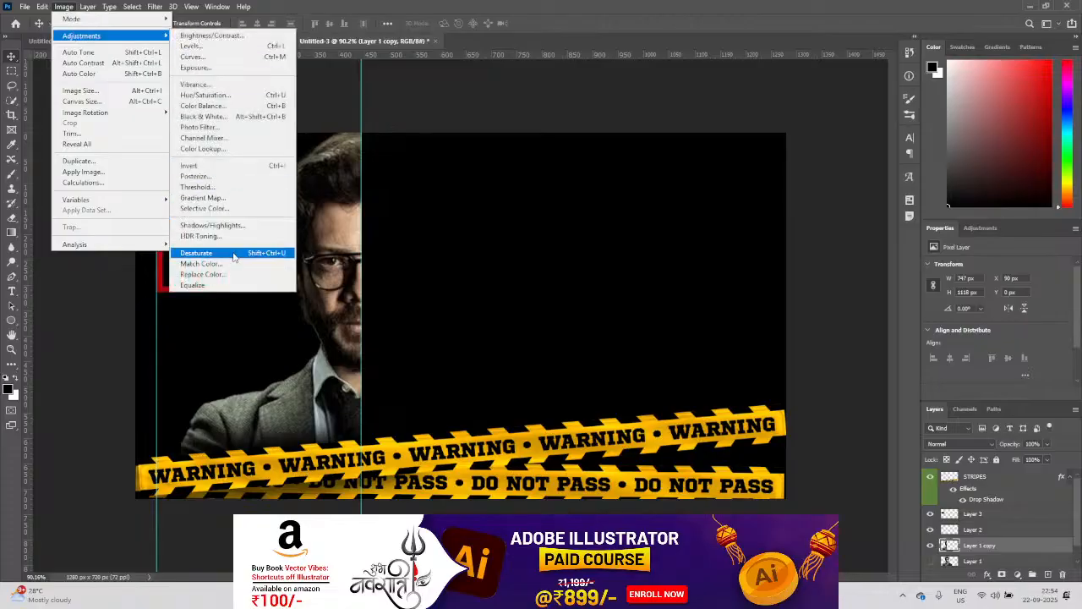
left_click(234, 252)
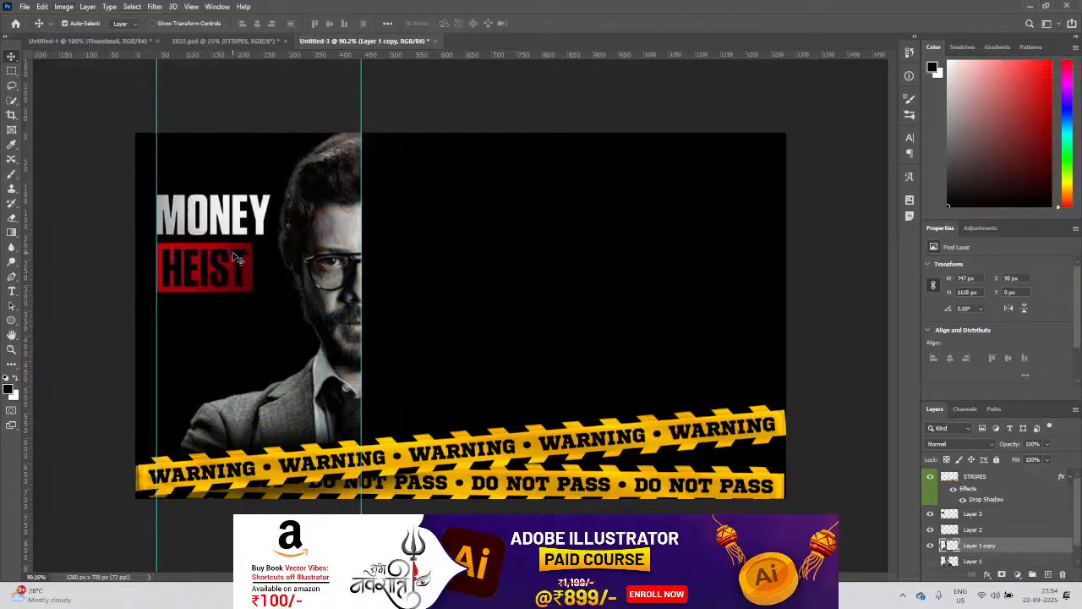
Step: Show the original Professor layer again and remove both vertical guides from the canvas
left_click(930, 562)
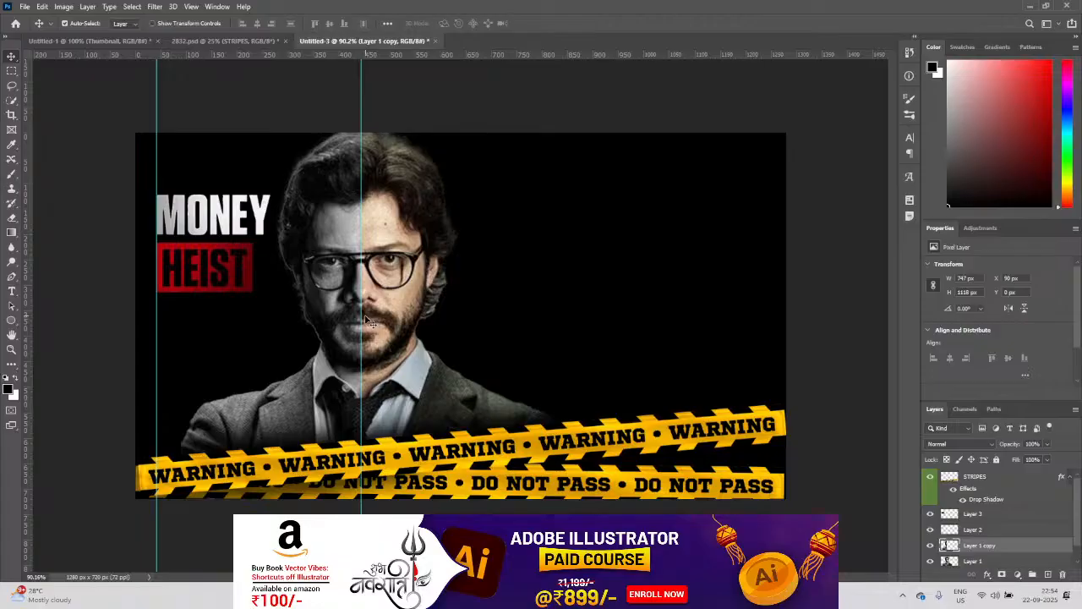
left_click_drag(363, 320, 25, 284)
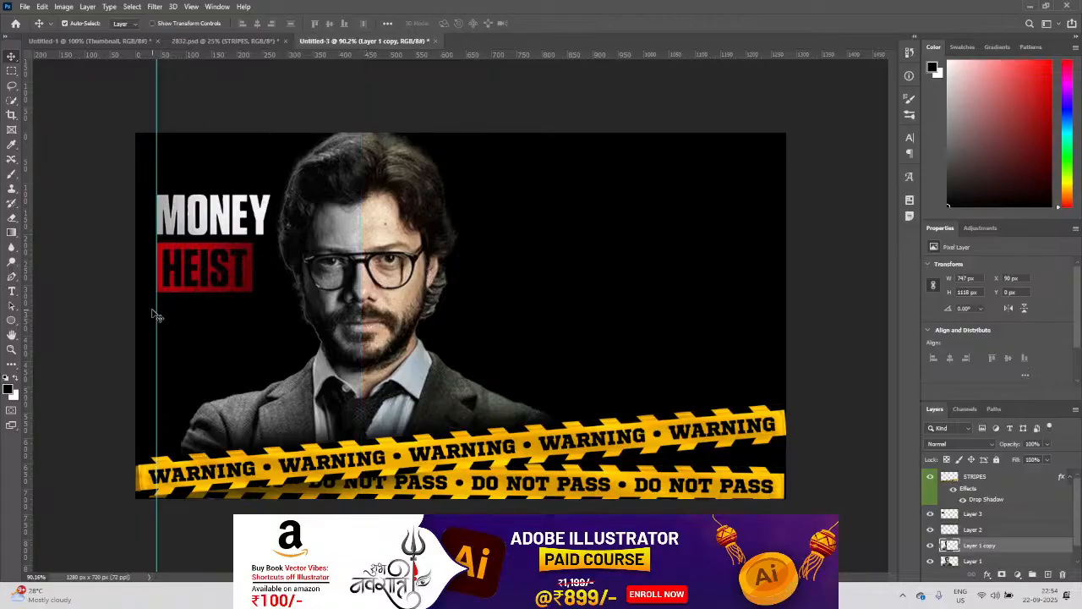
left_click_drag(157, 312, 17, 284)
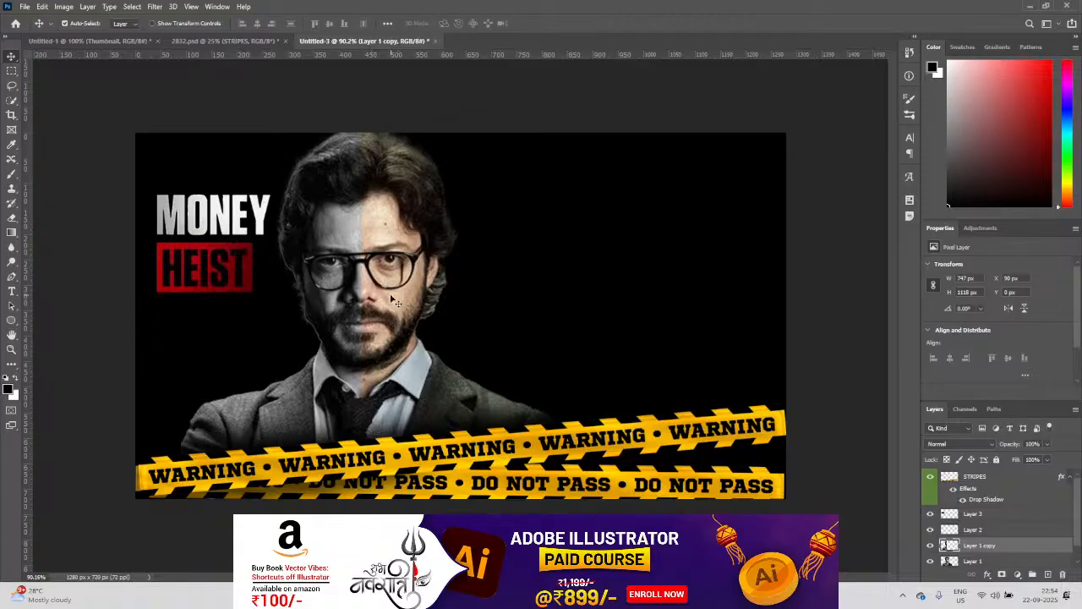
Step: Soften the hard edge between the grey and coloured face halves with a 200 px soft Eraser on the desaturated copy
left_click(11, 220)
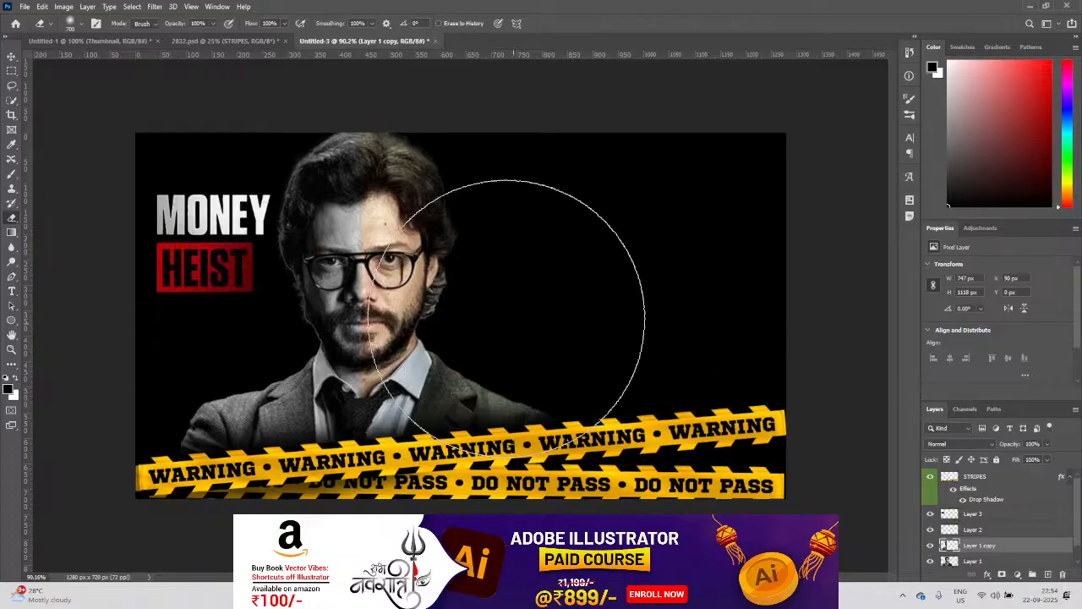
key("bracketleft")
key("bracketleft")
key("bracketleft")
key("bracketleft")
key("bracketleft")
key("bracketleft")
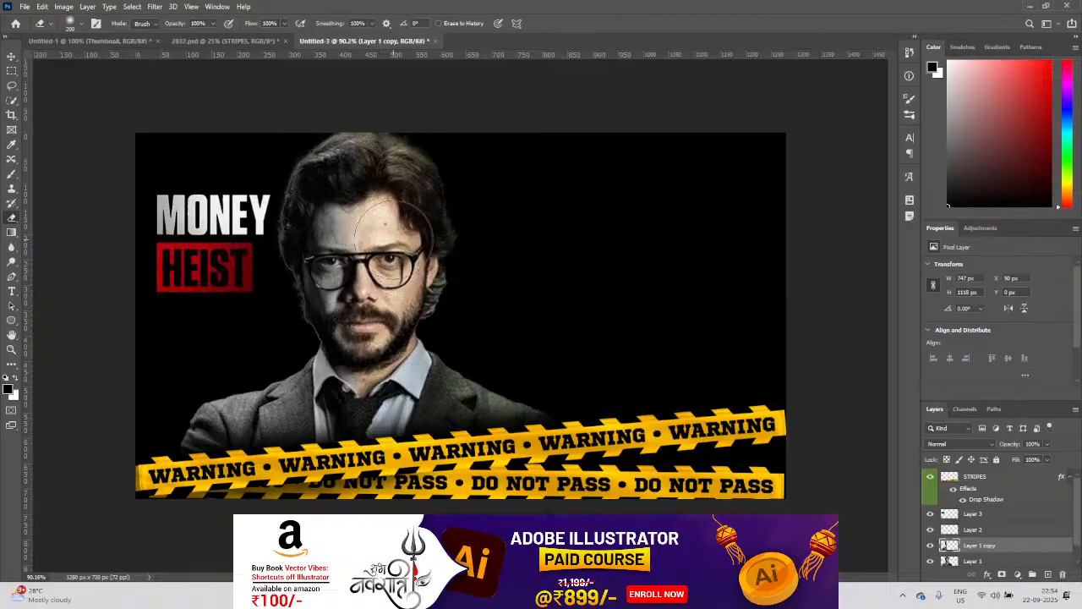
key("v")
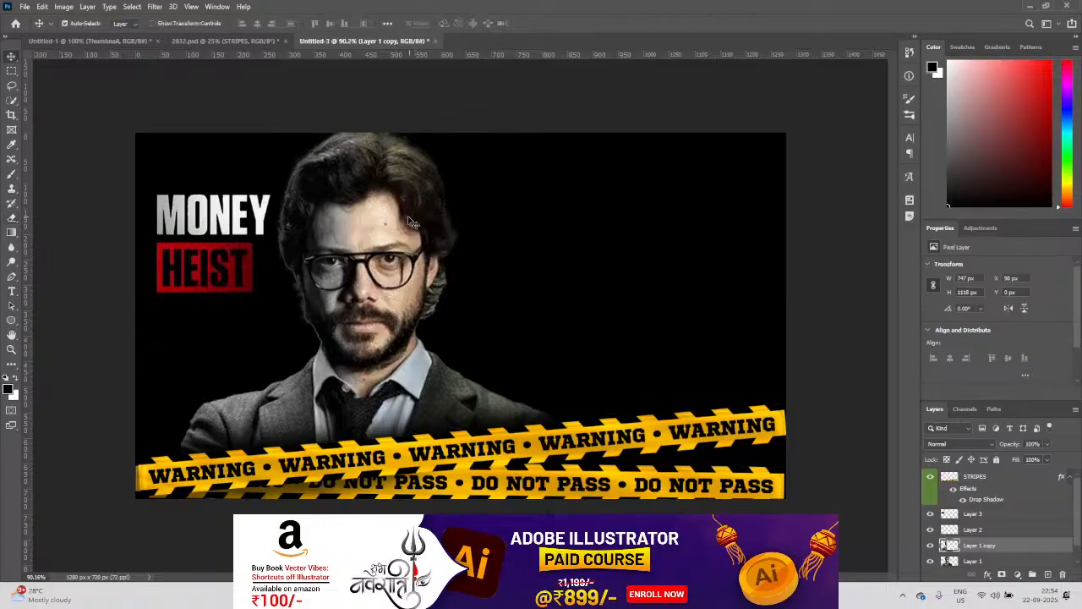
scroll(380, 265, "up", 4)
scroll(346, 399, "down", 6)
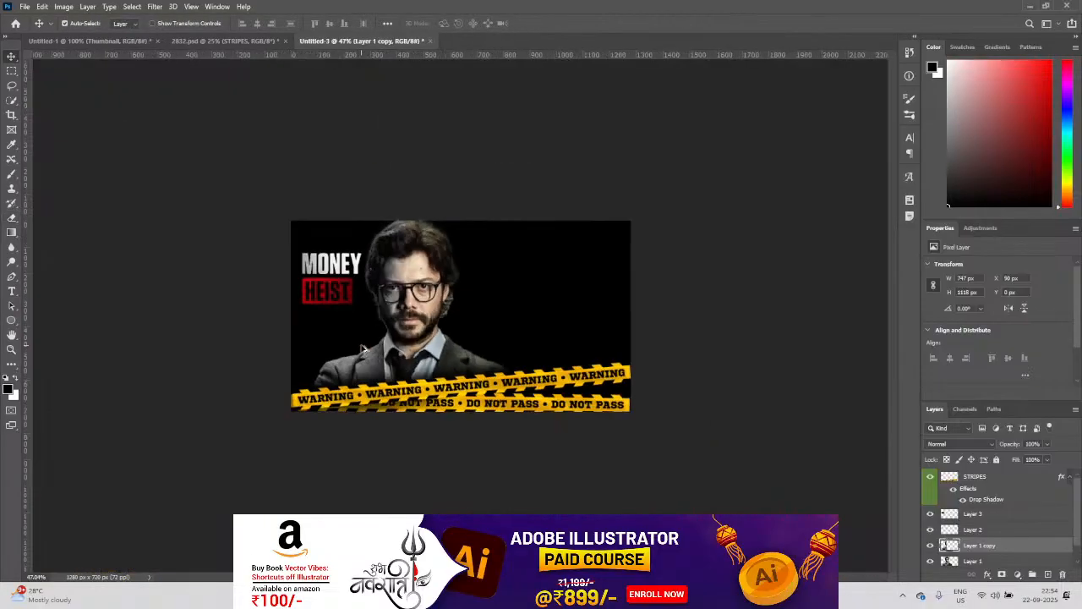
key("alt+v")
left_click(432, 313)
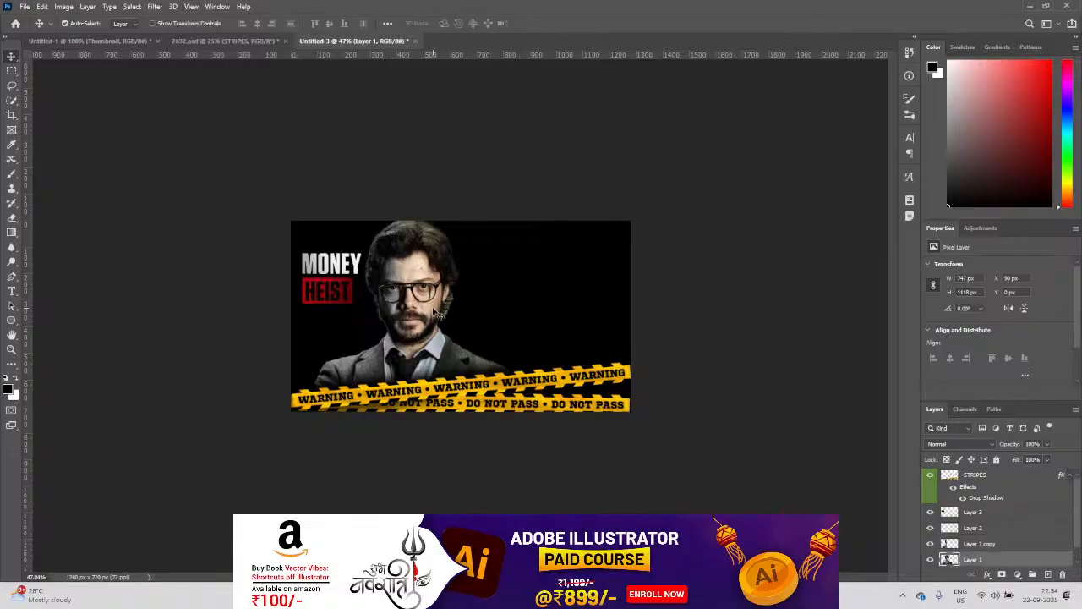
scroll(438, 315, "up", 2)
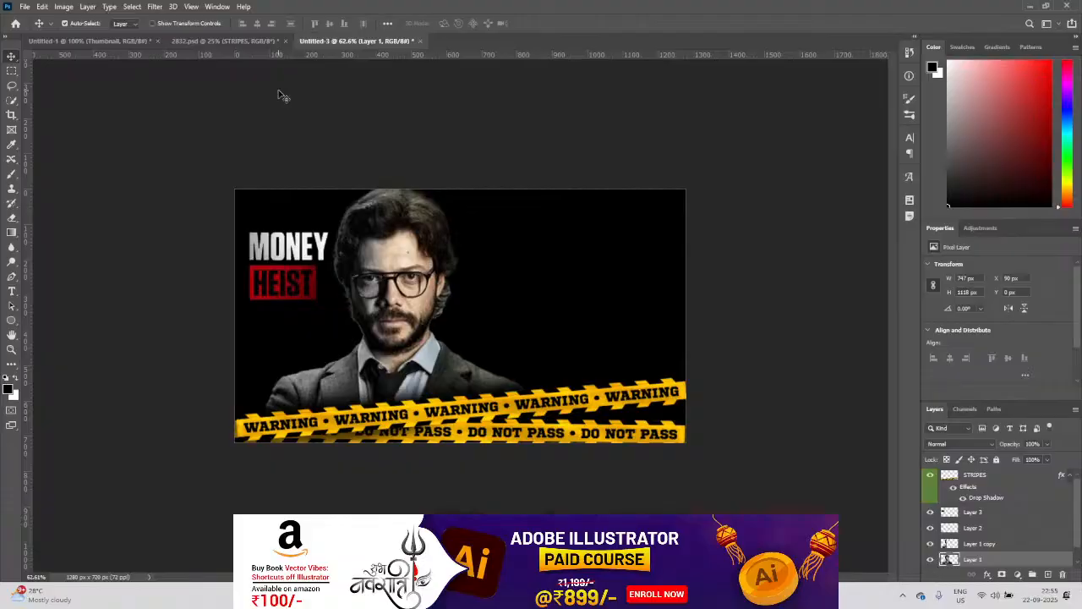
Step: Close the 2832.psd tape document and check the finished reference thumbnail before returning to Untitled-3
left_click(286, 41)
left_click(536, 219)
left_click(139, 40)
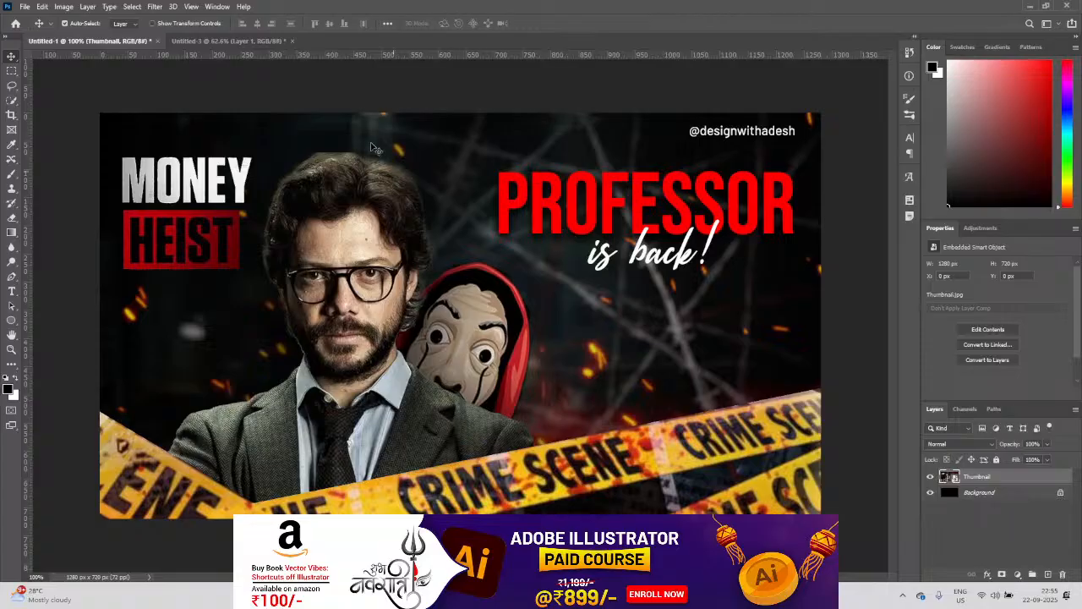
left_click(263, 41)
Step: Open the red-hooded mask image from the Money Heist Video folder as a separate Photoshop document
key("alt+Tab")
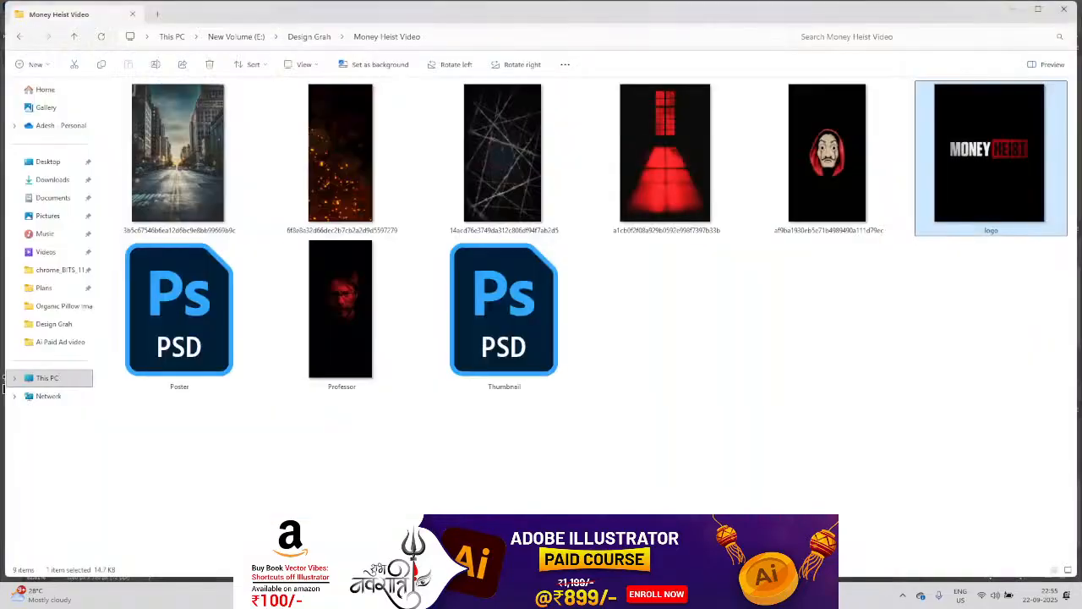
left_click_drag(827, 157, 733, 592)
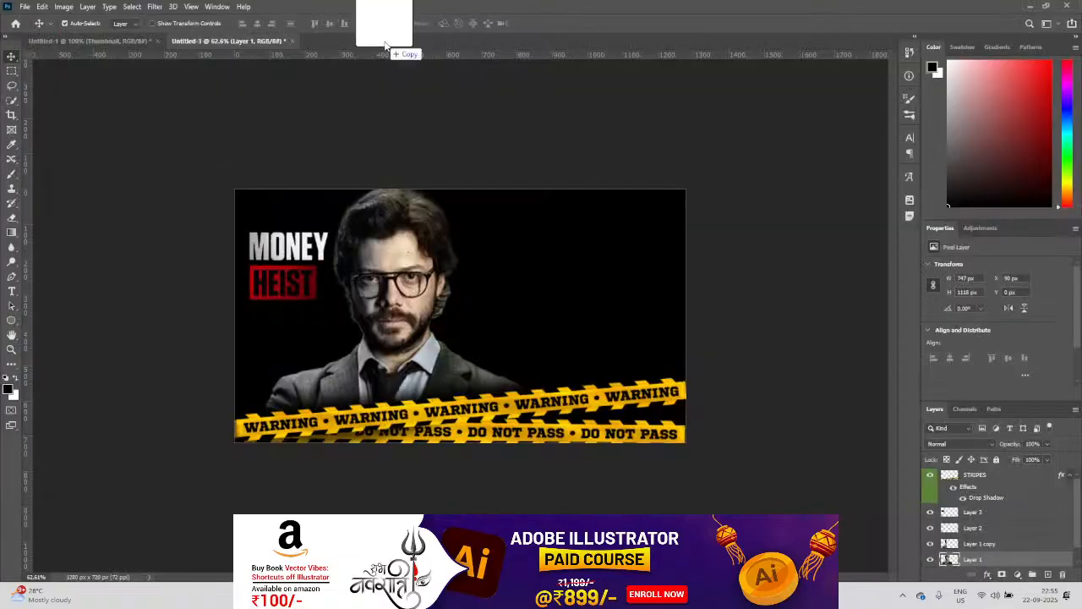
left_click_drag(385, 44, 384, 42)
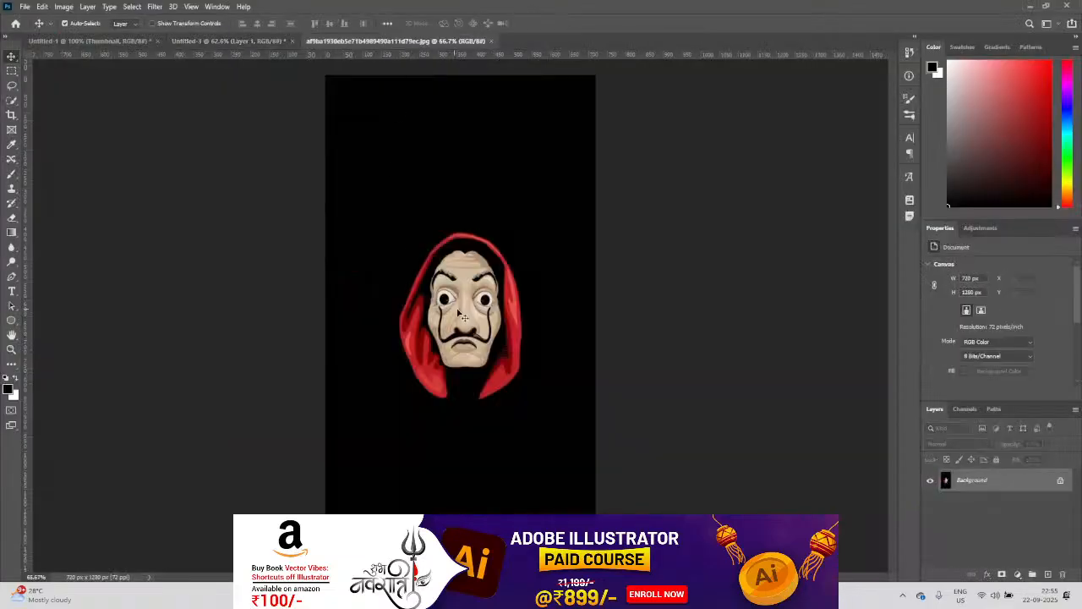
Step: Select the mask together with its red hood using the Quick Selection tool
left_click(12, 100)
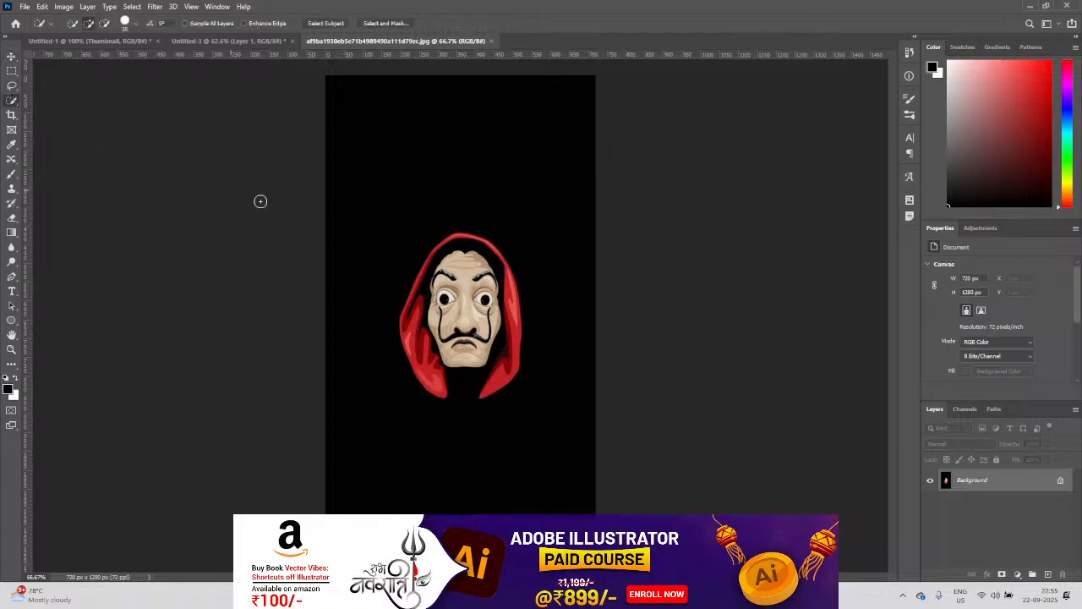
mouse_move(445, 253)
left_mouse_down()
mouse_move(428, 364)
mouse_move(454, 311)
mouse_move(461, 357)
mouse_move(494, 315)
mouse_move(504, 345)
mouse_move(495, 377)
mouse_move(478, 306)
left_mouse_up()
scroll(498, 363, "up", 2)
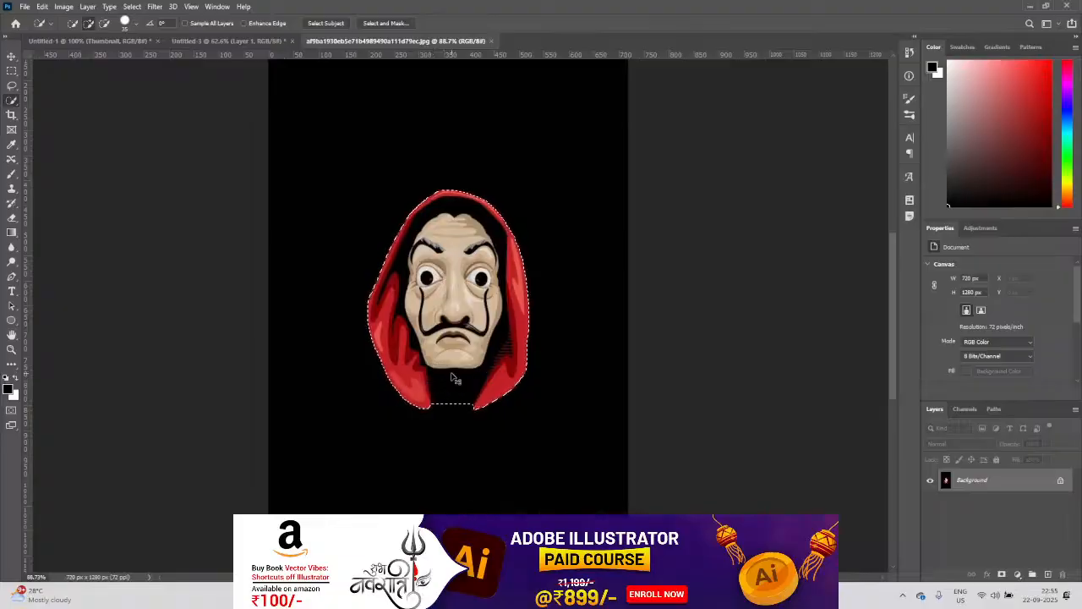
Step: Copy the selected hooded mask to its own layer and bring it into the Untitled-3 thumbnail beside the Professor
key("ctrl+j")
key("v")
mouse_move(462, 338)
left_mouse_down()
mouse_move(550, 284)
mouse_move(533, 186)
mouse_move(227, 65)
mouse_move(225, 51)
left_mouse_up()
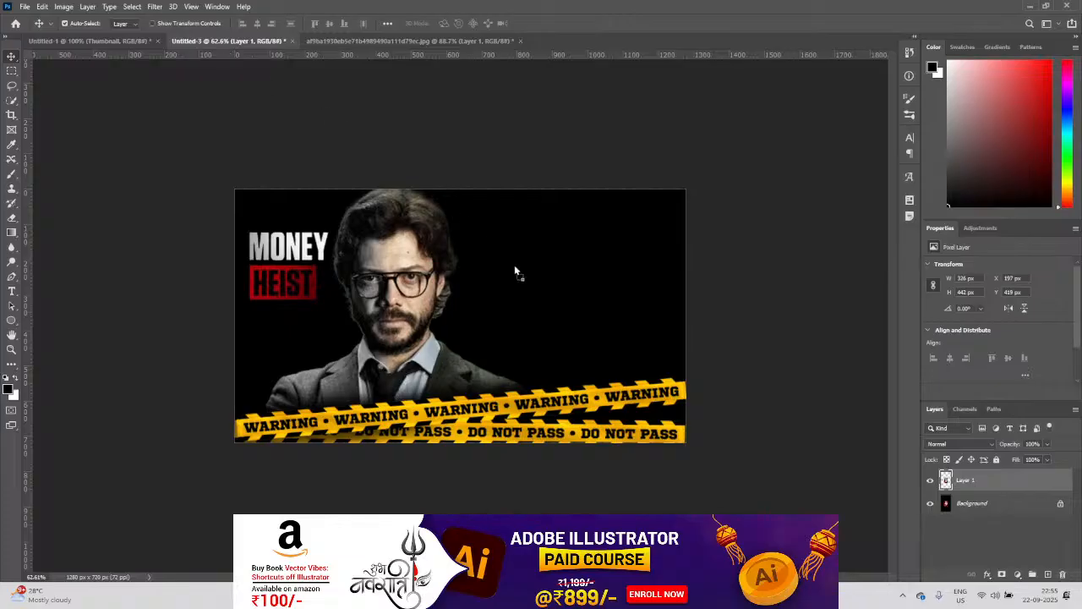
left_click_drag(514, 266, 457, 291)
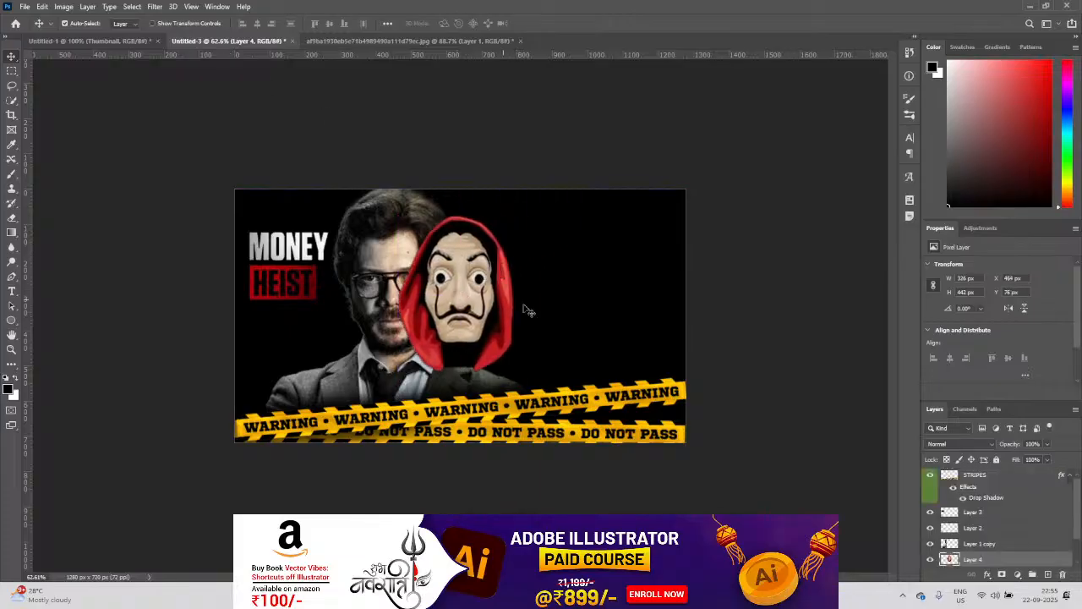
Step: Put the mask layer behind the Professor, tilt it clockwise and shrink it so it peeks over his shoulder
mouse_move(972, 559)
left_mouse_down()
mouse_move(955, 531)
mouse_move(975, 538)
mouse_move(972, 551)
left_mouse_up()
key("ctrl+t")
left_click_drag(541, 190, 562, 247)
left_click_drag(497, 276, 515, 286)
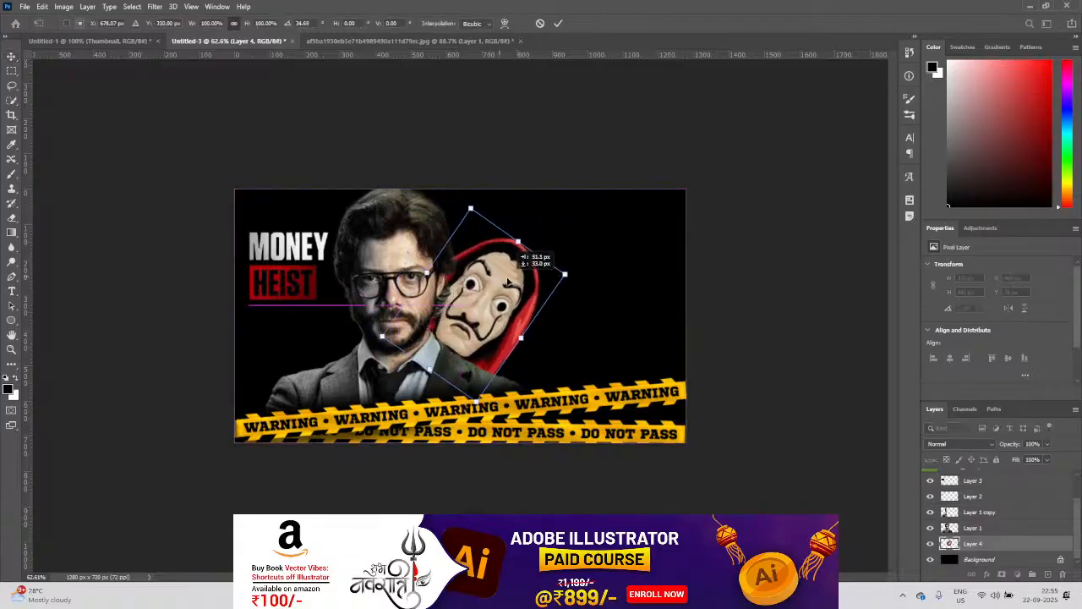
left_click_drag(588, 276, 499, 292)
key("Return")
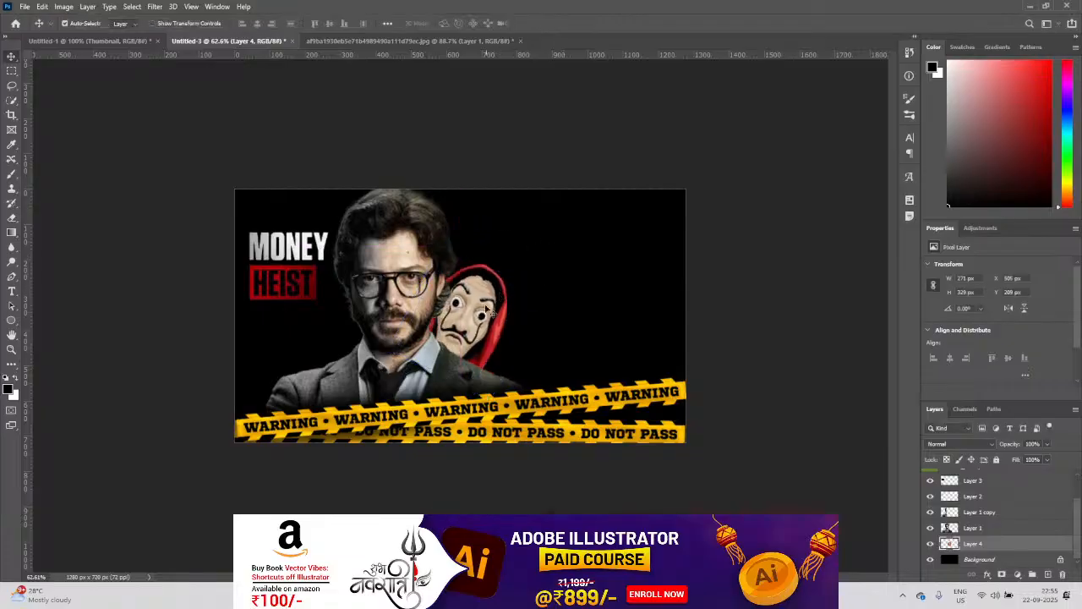
Step: Add a black Drop Shadow to the Professor's Layer 1 with 100% opacity, angle -90°, distance 14 px, spread 14% and size 51 px
scroll(429, 361, "up", 3)
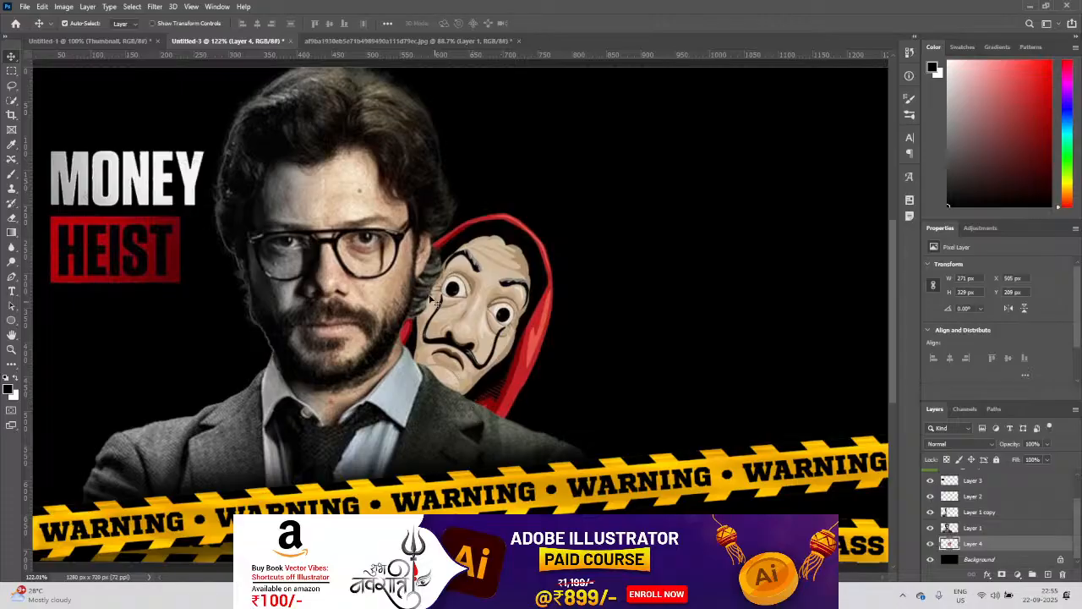
left_click(396, 212)
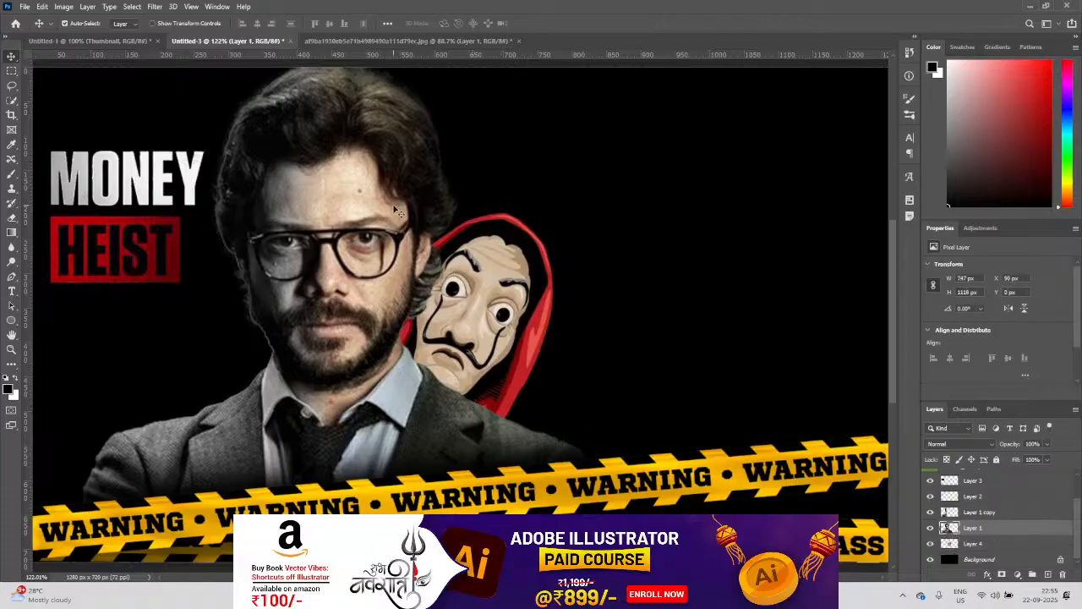
left_click(930, 528)
left_click(930, 529)
double_click(1016, 530)
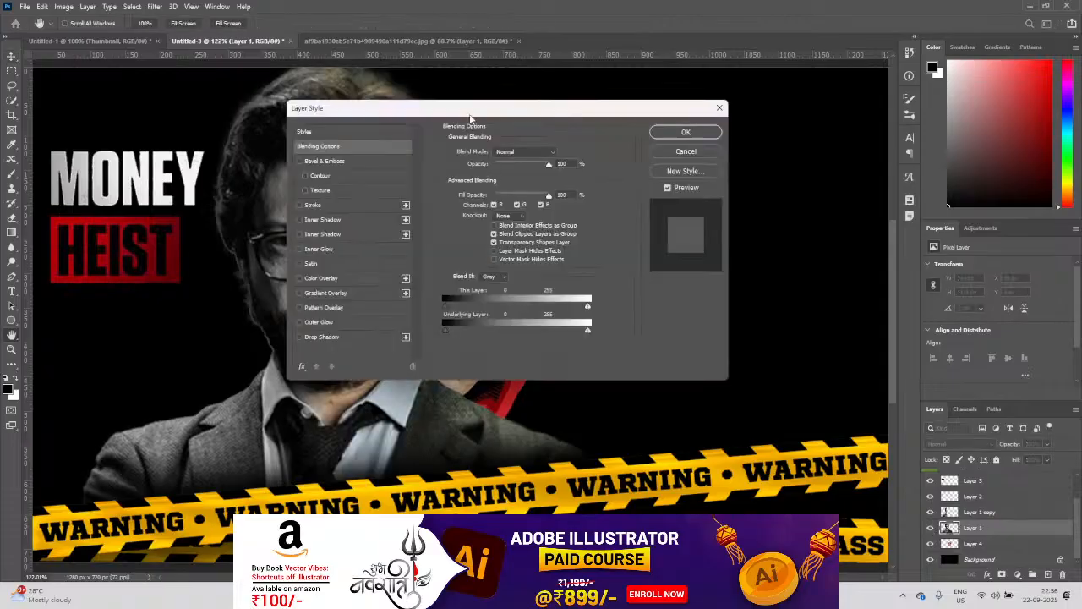
left_click_drag(471, 119, 642, 113)
left_click(526, 339)
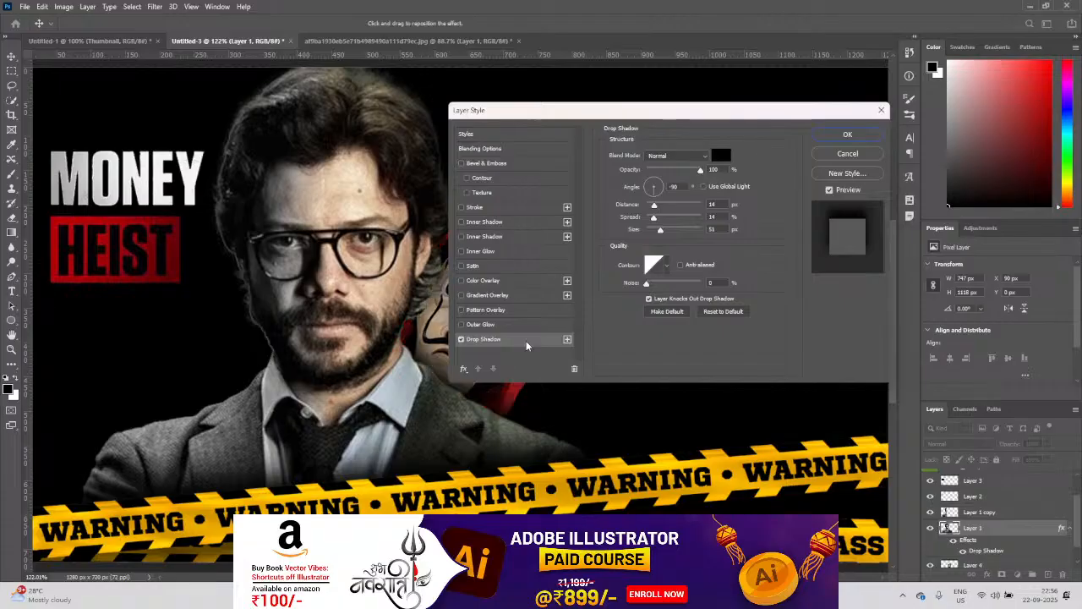
left_click_drag(565, 111, 691, 111)
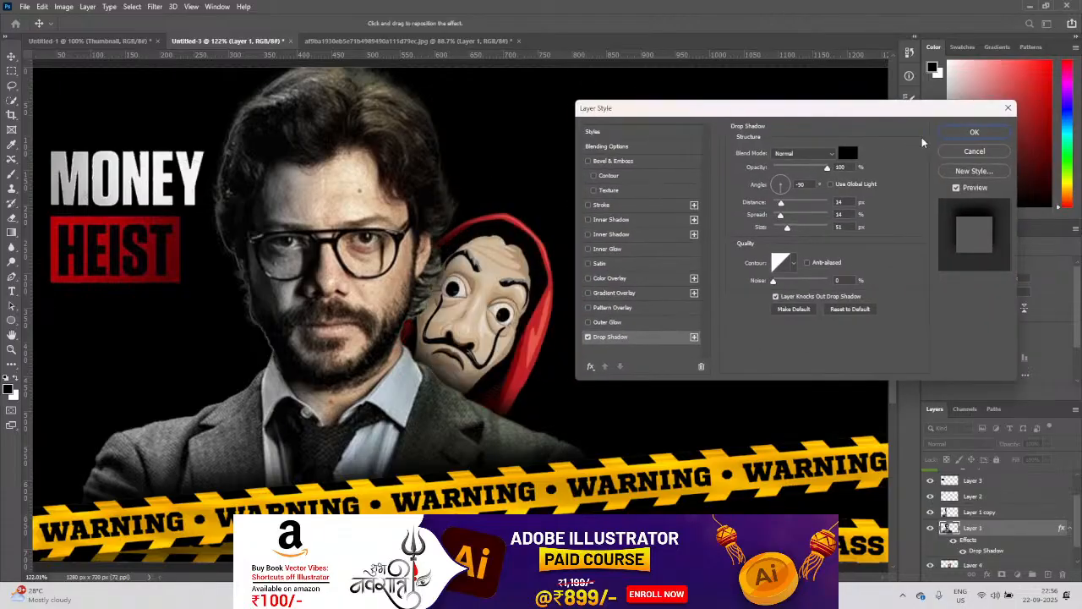
left_click(972, 135)
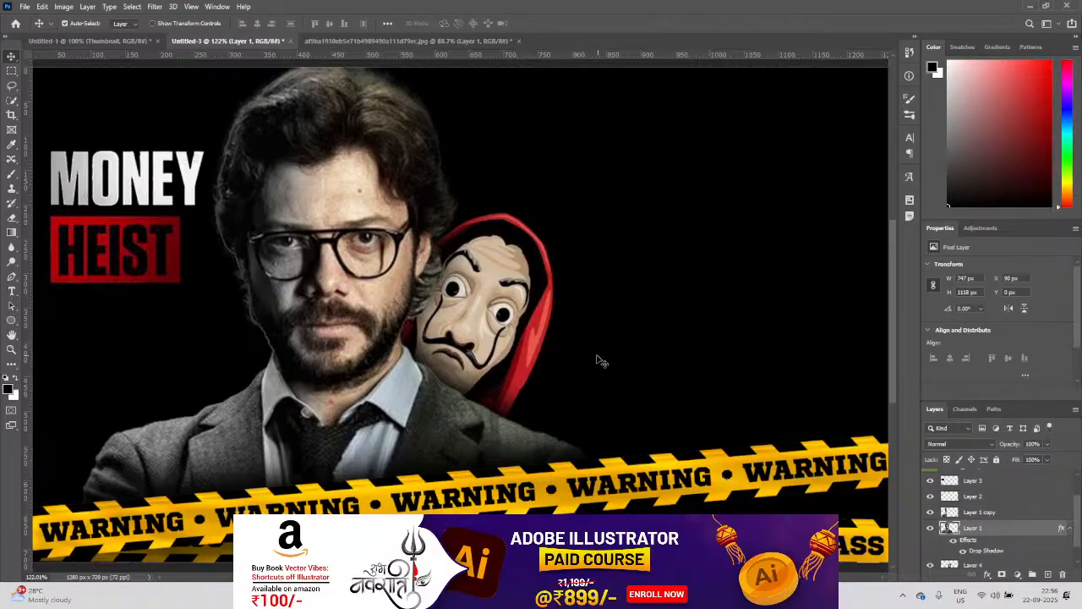
Step: Place the red window image from the Money Heist Video folder below the mask layer and shift it behind the Professor
scroll(580, 340, "down", 5, "alt")
scroll(448, 315, "up", 1, "alt")
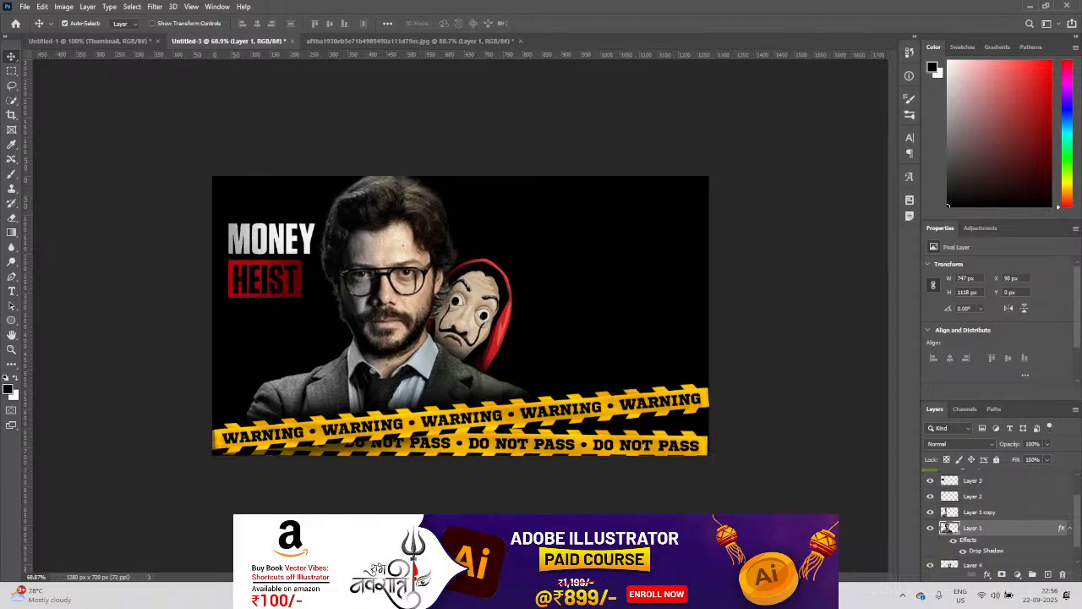
key("alt+Tab")
left_click_drag(681, 198, 603, 315)
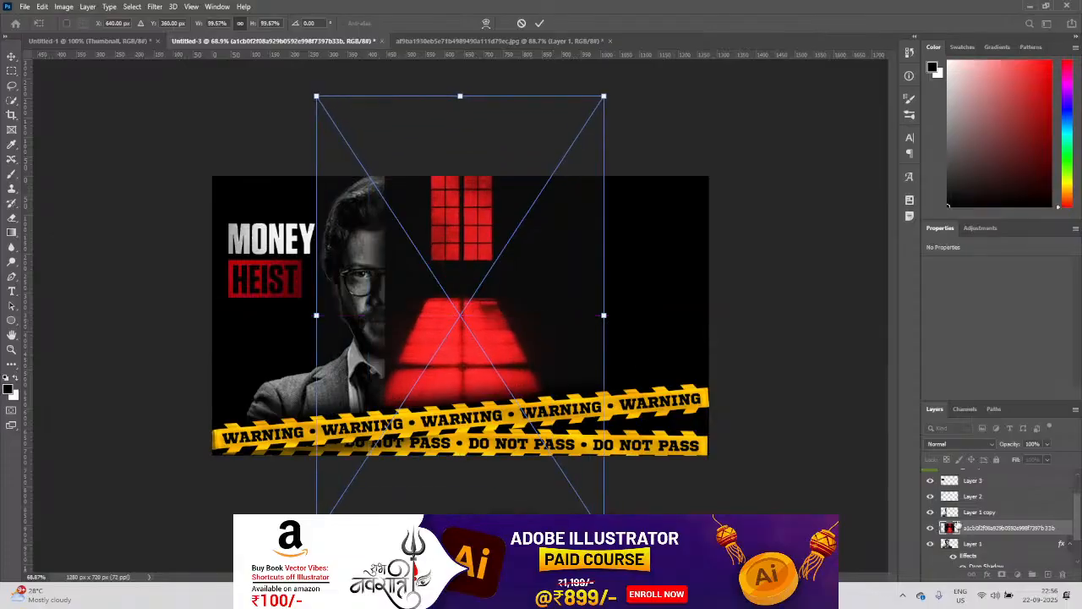
key("Return")
left_click_drag(967, 541, 968, 546)
left_click_drag(546, 246, 421, 230)
Step: Enlarge the red window image to about 115% and lower it so the red glow frames the Professor
key("ctrl+t")
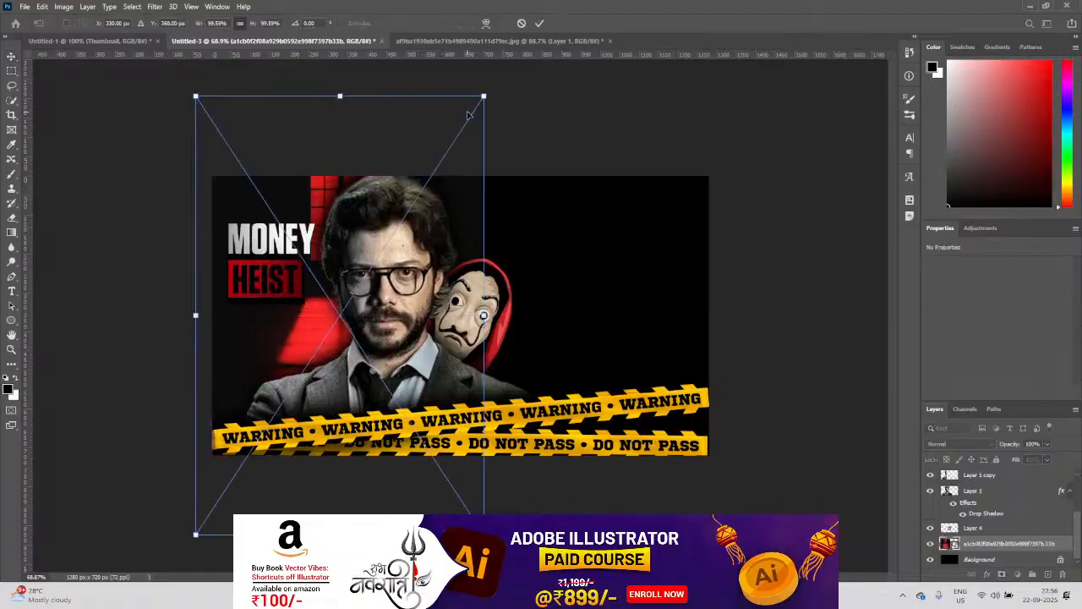
left_click_drag(483, 95, 528, 29)
left_click_drag(470, 146, 470, 202)
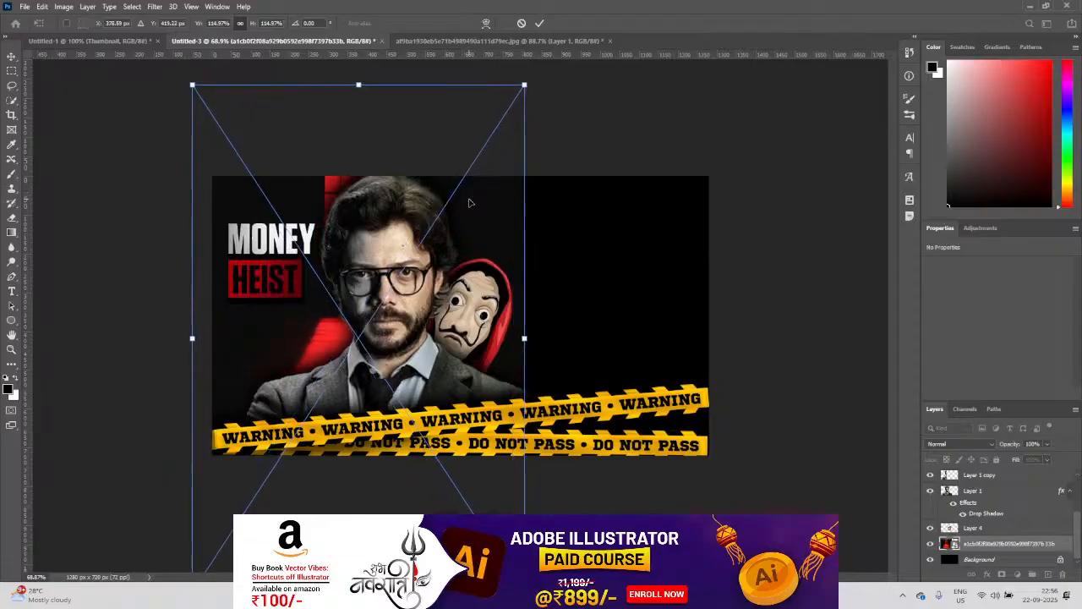
key("Return")
Step: Apply a Gaussian Blur with a 3.5 px radius to the red window image
left_click(155, 6)
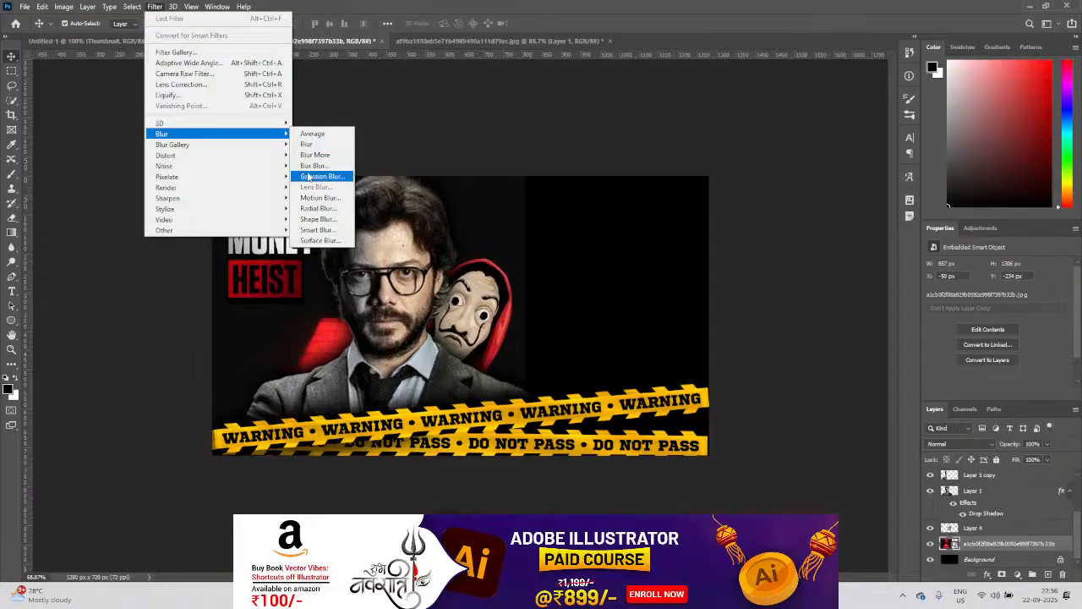
left_click(322, 176)
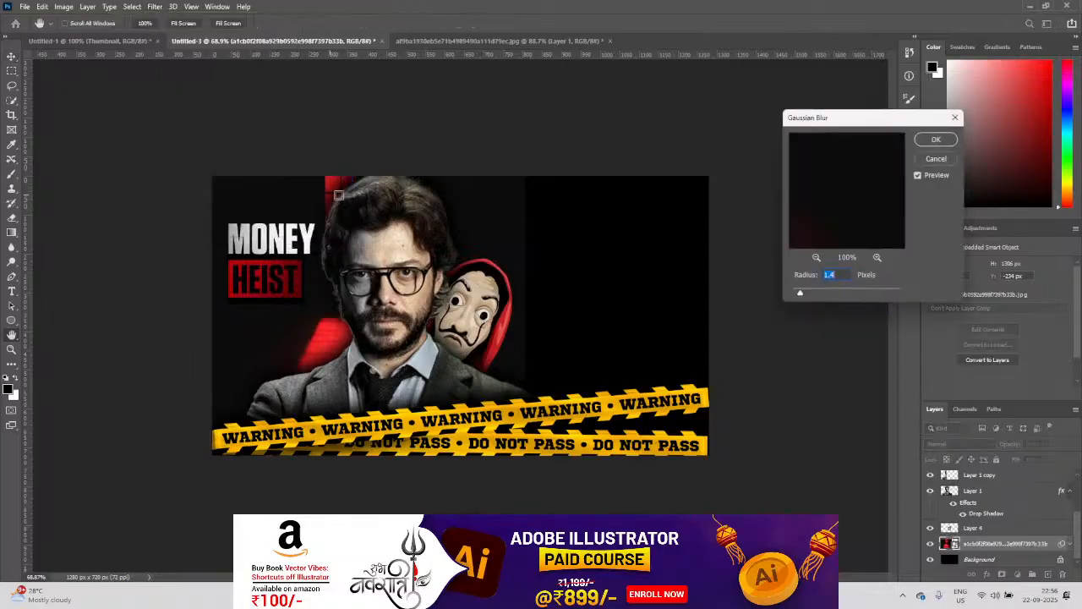
left_click(849, 293)
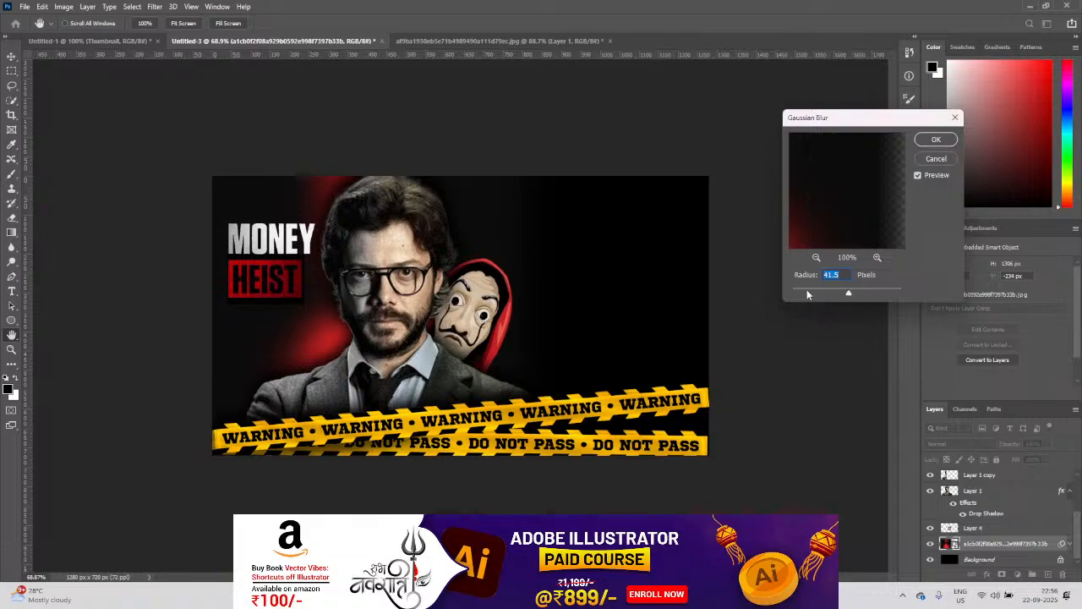
left_click(807, 292)
left_click_drag(807, 294, 811, 292)
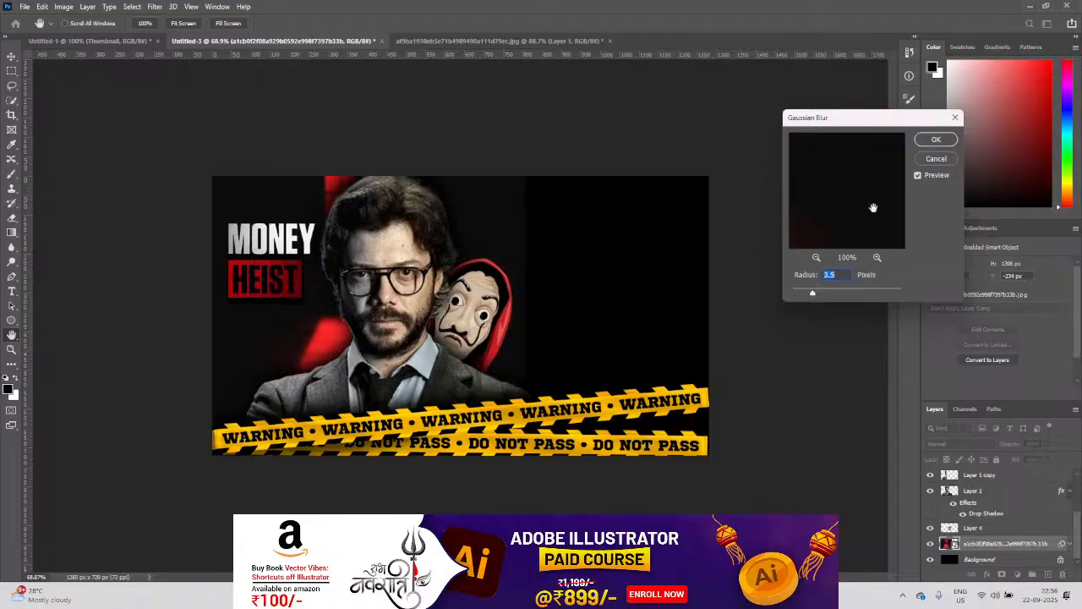
left_click(934, 141)
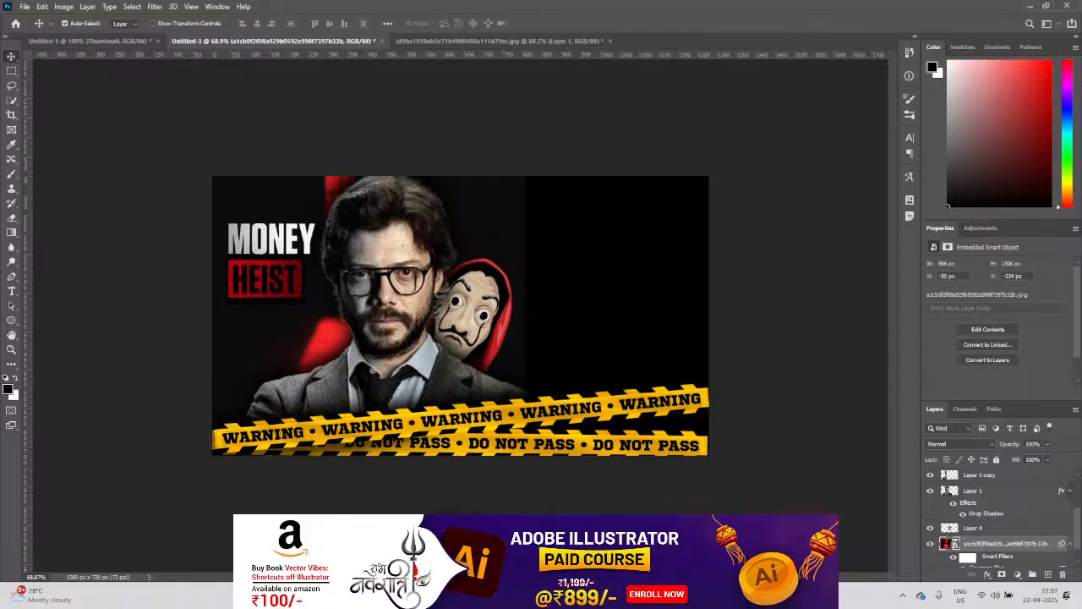
Step: Place the city street photo above the red window image and enlarge it to fill the background beside the Professor
key("alt+Tab")
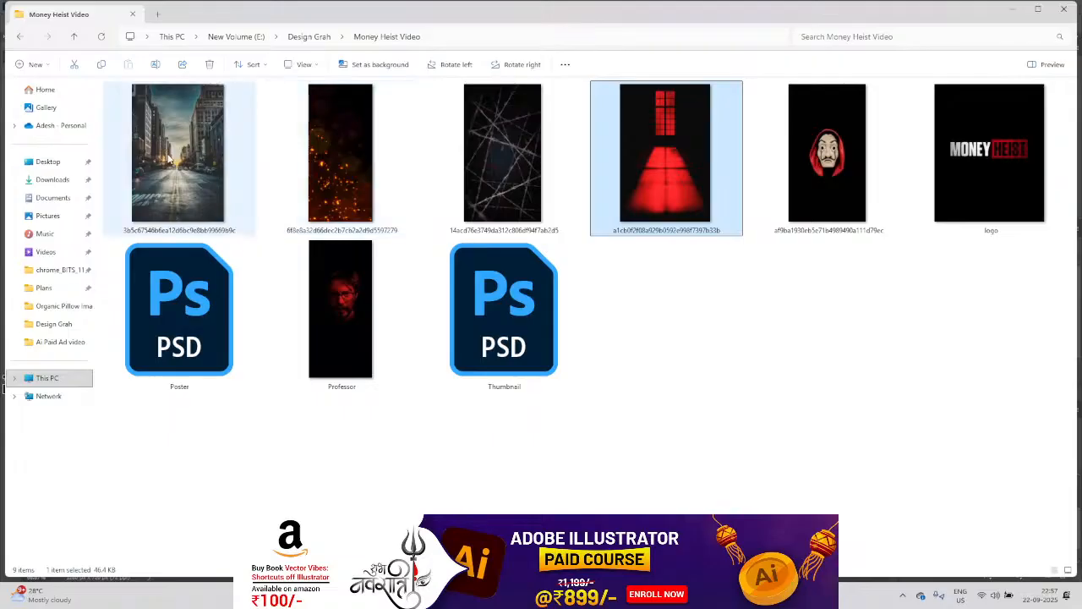
left_click_drag(169, 159, 682, 520)
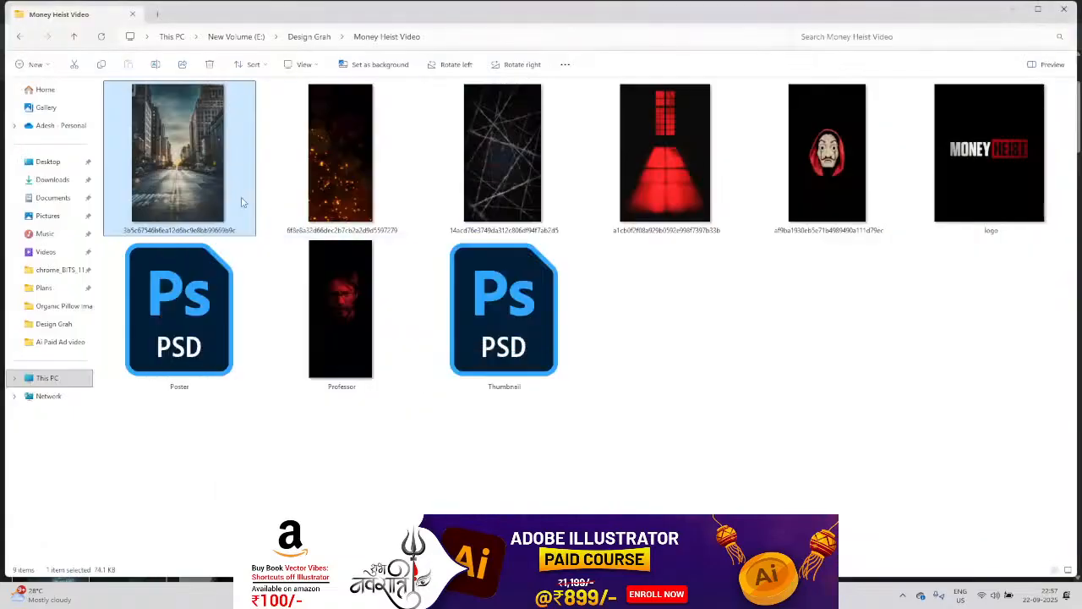
left_click_drag(209, 172, 604, 427)
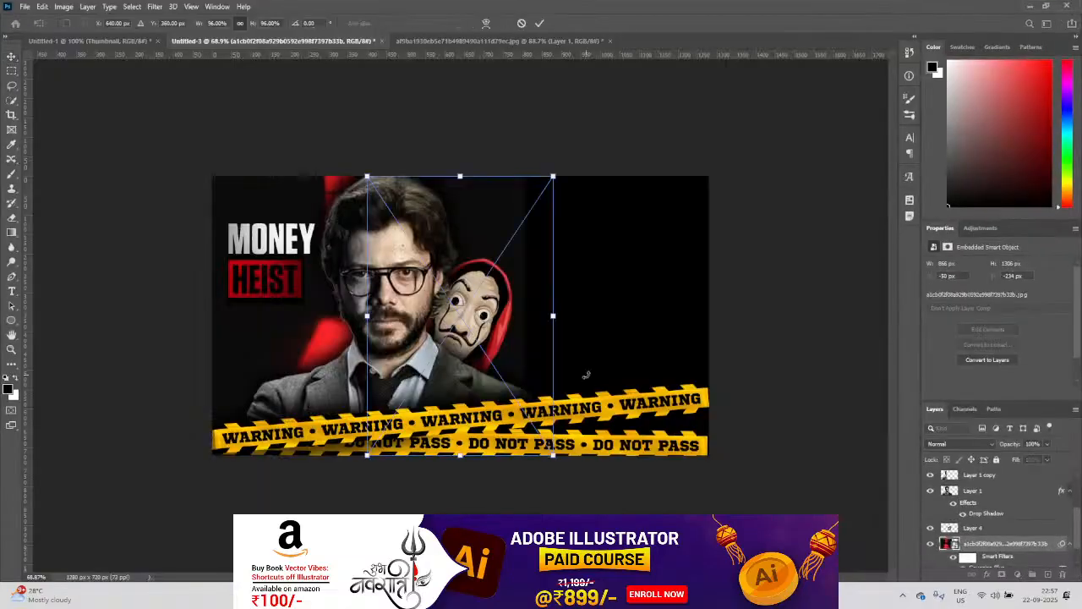
left_click_drag(554, 313, 695, 364)
key("Return")
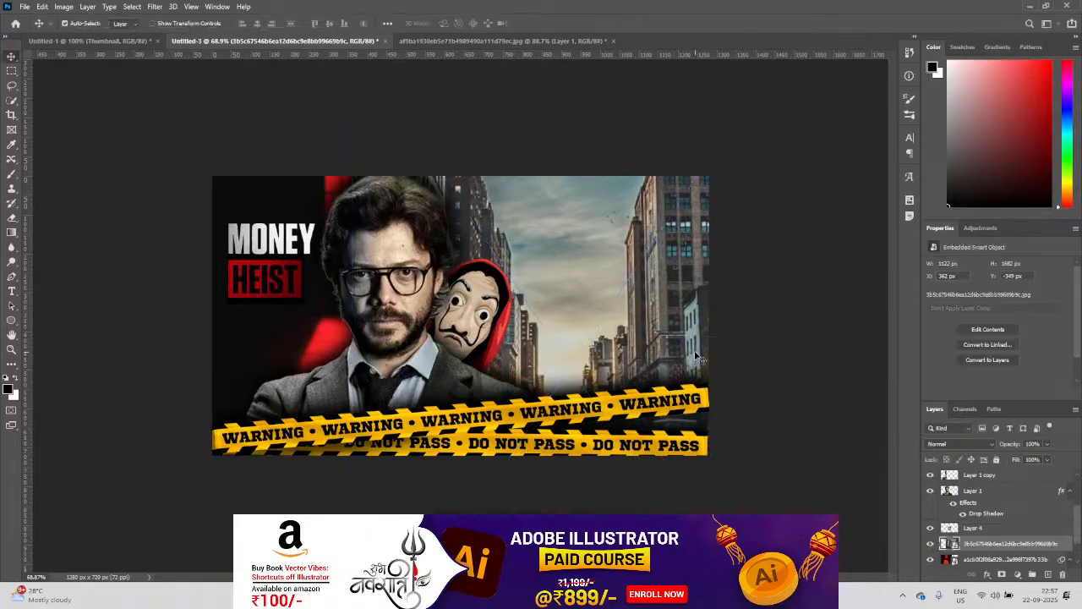
Step: Rasterize and desaturate the city street photo, and raise it so the road and cars show above the warning tape
key("ctrl")
left_click(57, 7)
mouse_move(90, 37)
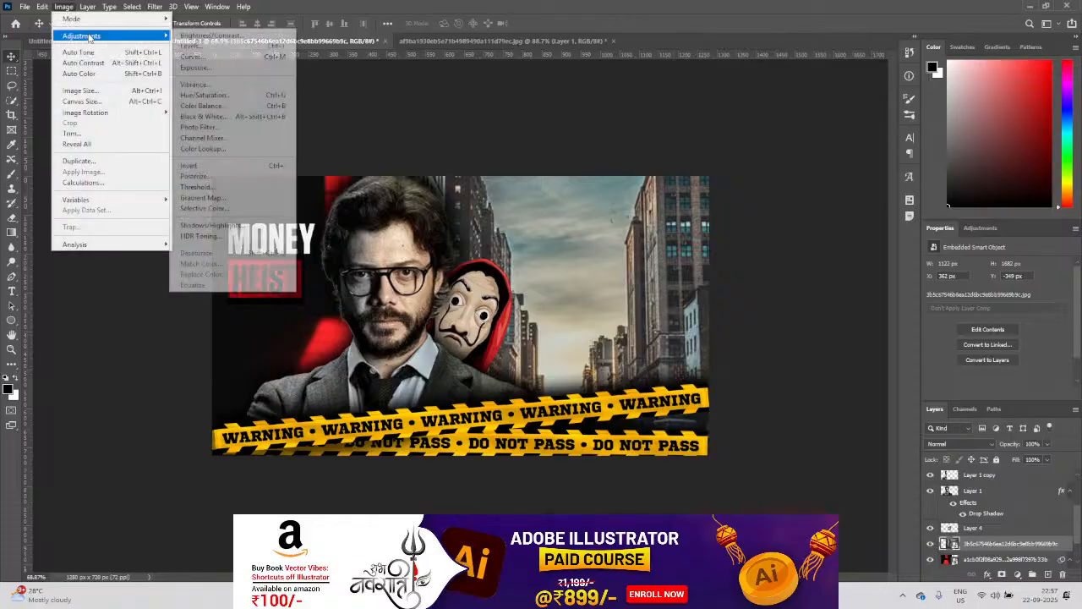
left_click(598, 271)
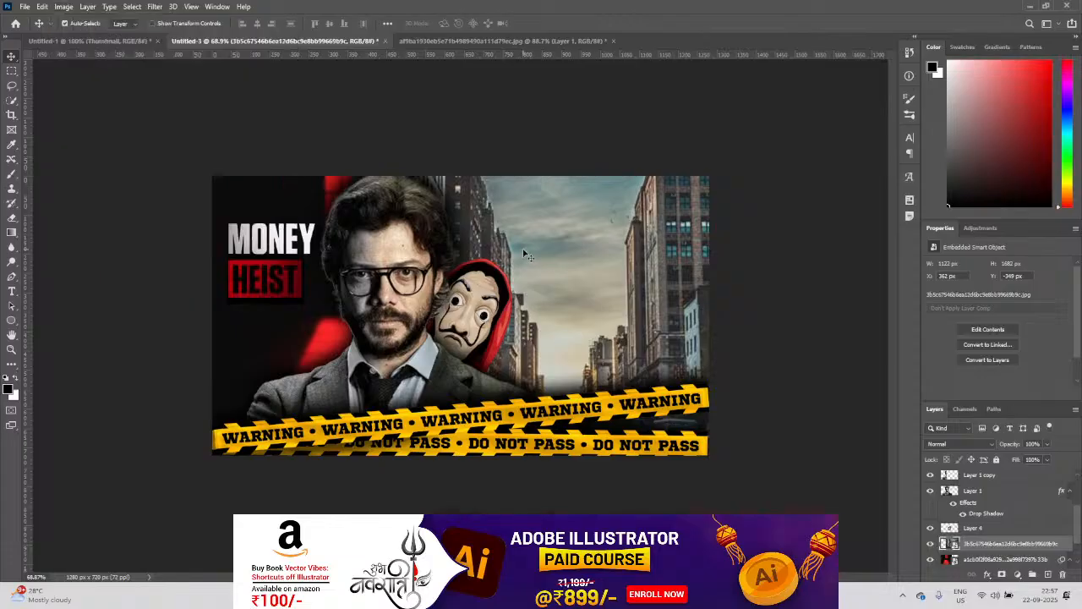
right_click(991, 547)
left_click(956, 261)
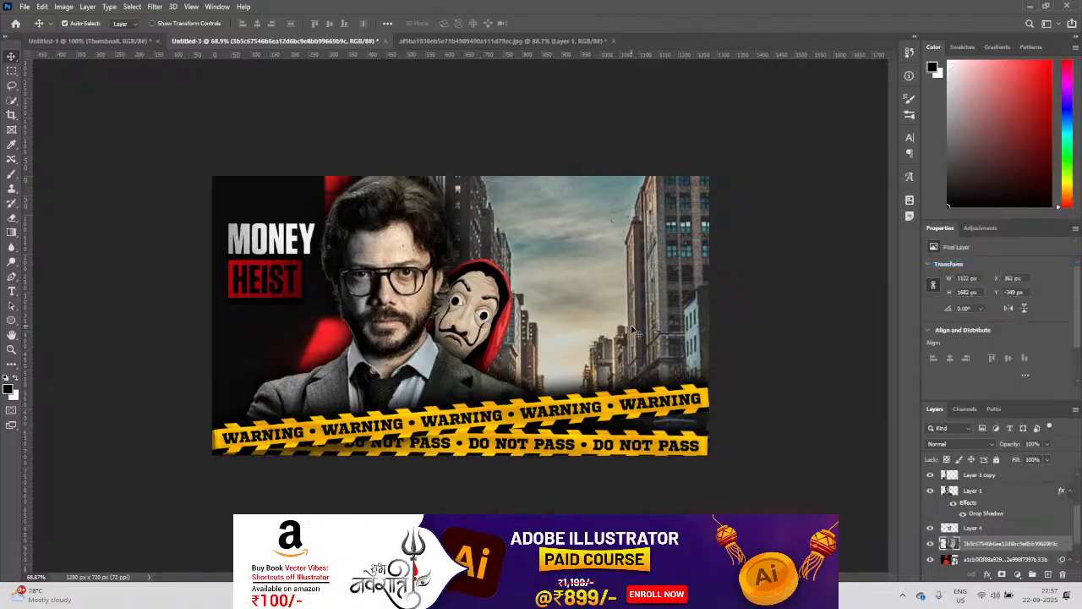
key("ctrl+shift+u")
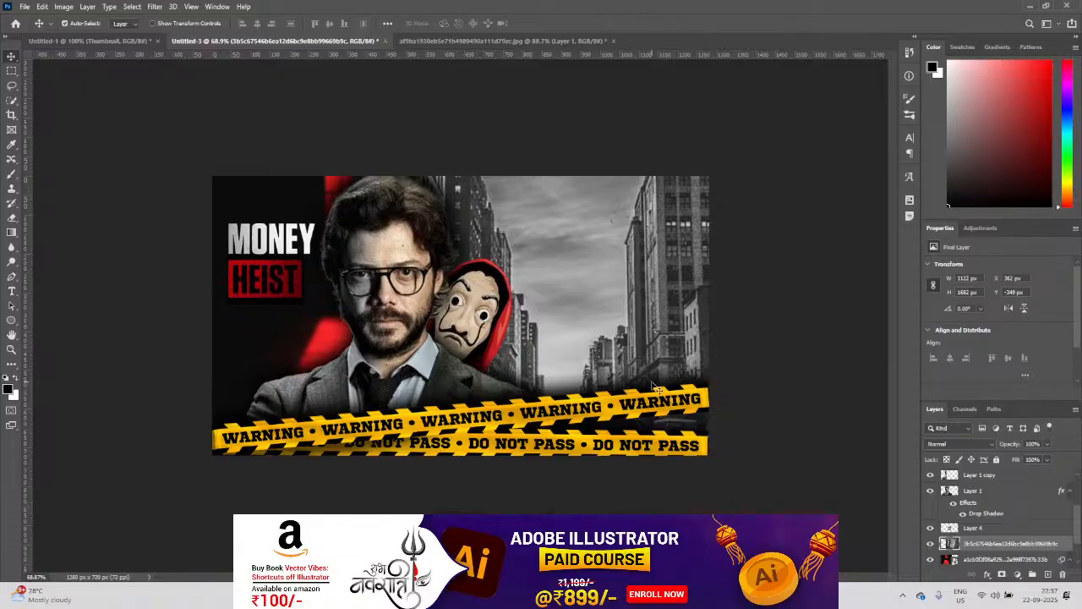
left_click_drag(545, 393, 635, 283)
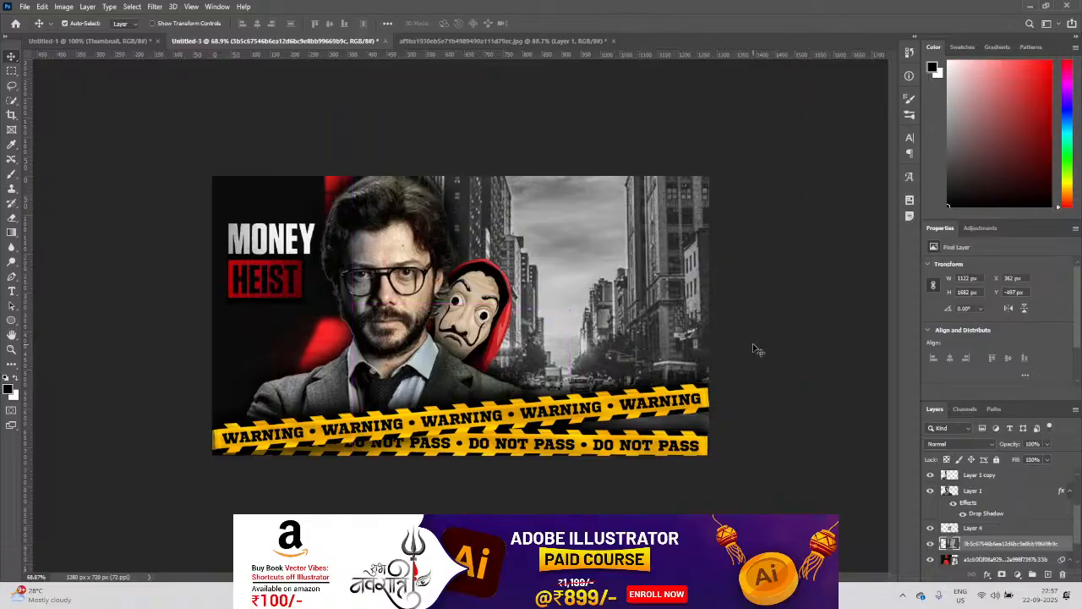
key("ctrl+minus")
left_click_drag(1003, 447, 978, 445)
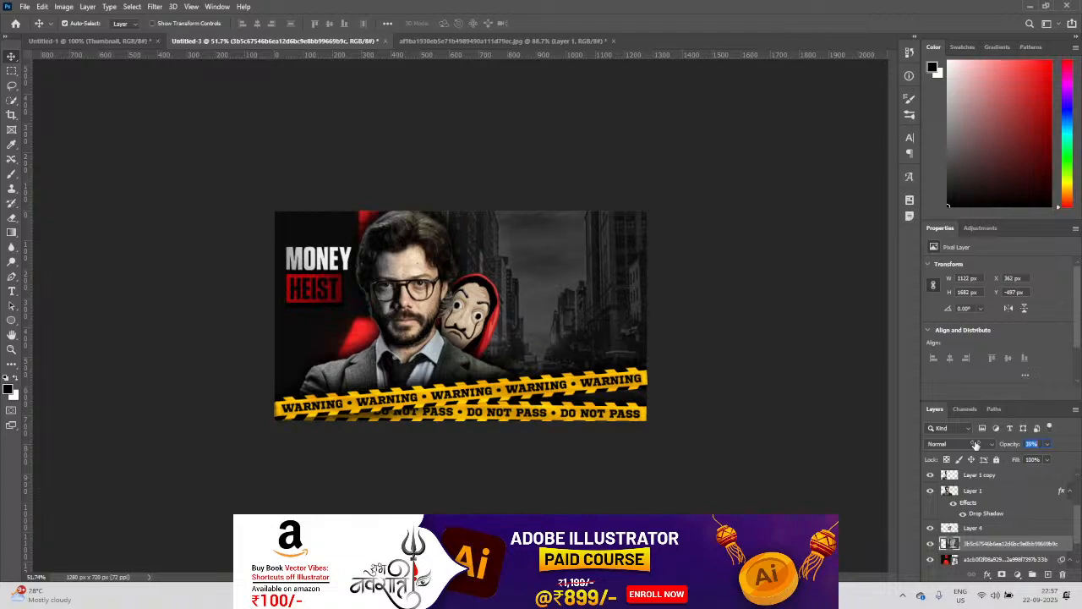
key("ctrl+z")
Step: Fade the street photo's edges on a new layer mask with a 900 px soft Eraser and set the layer opacity to 80%
key("e")
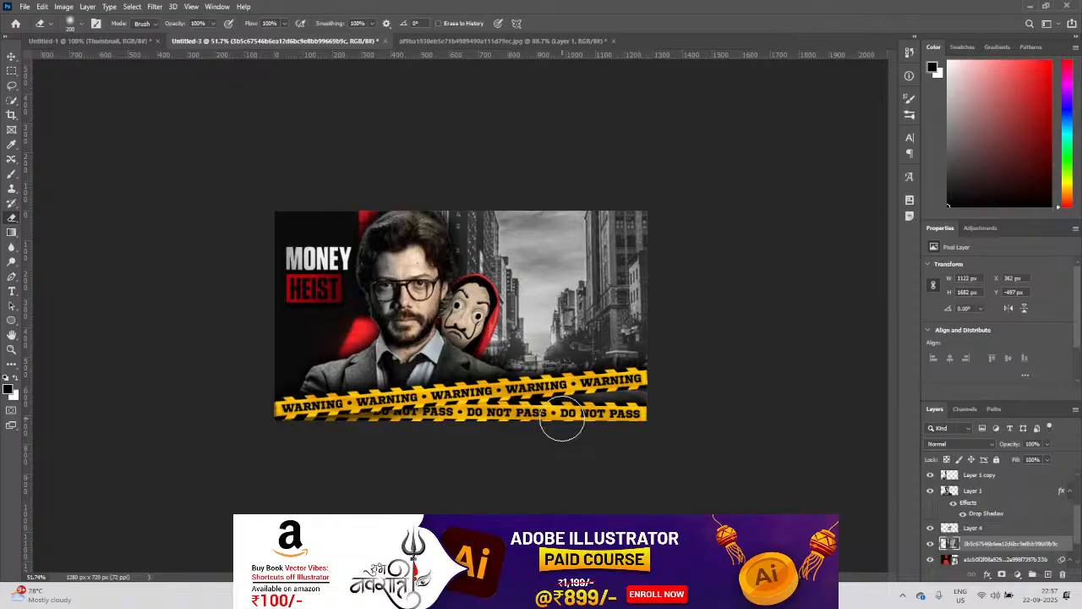
key("bracketright")
key("bracketright")
key("bracketright")
key("bracketright")
key("bracketright")
key("bracketright")
key("bracketright")
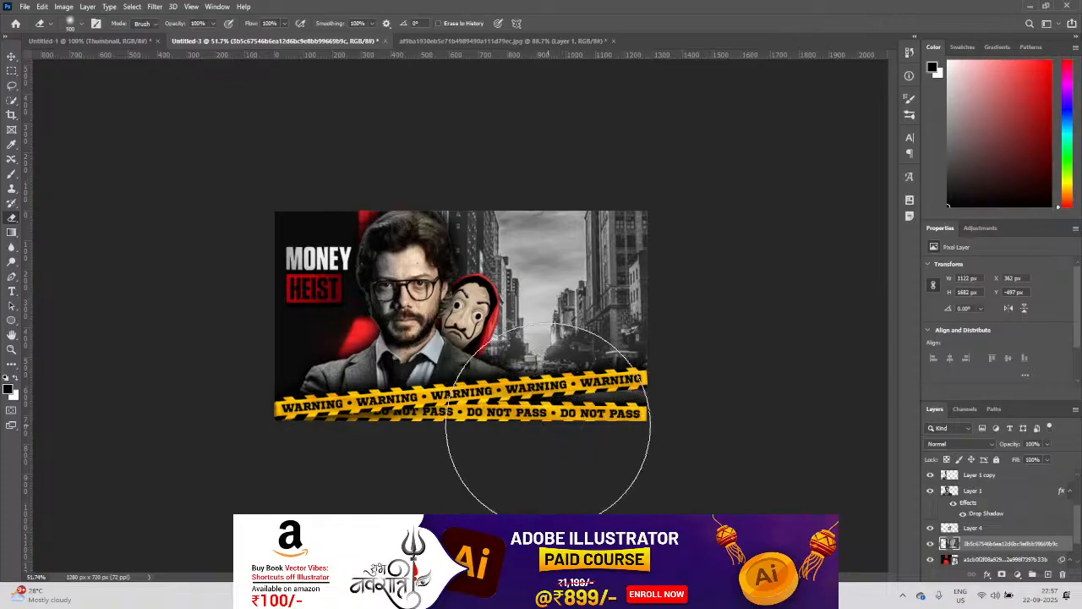
left_click(1001, 574)
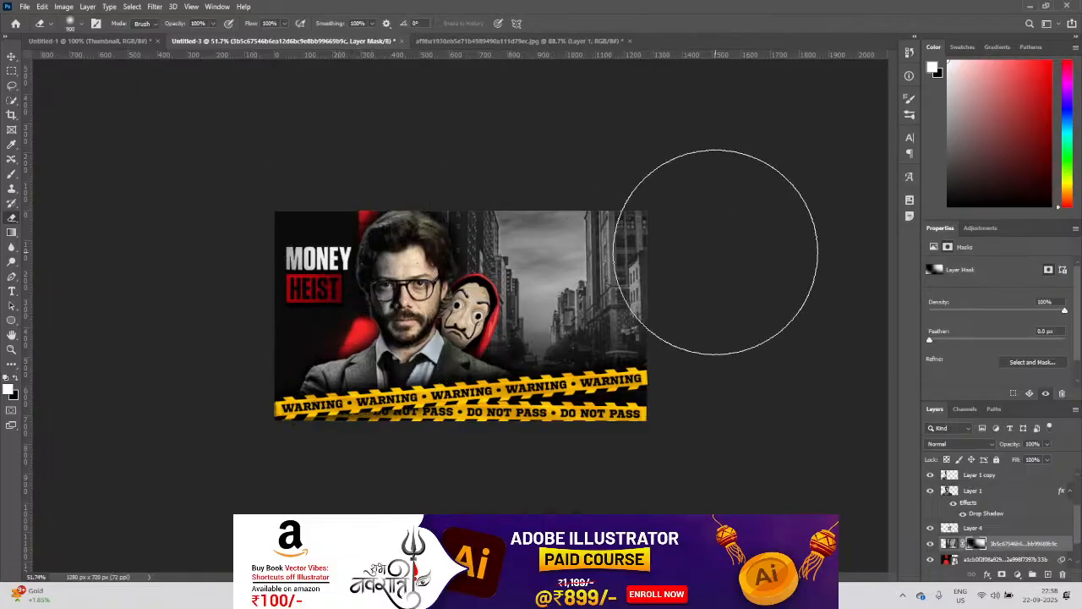
key("v")
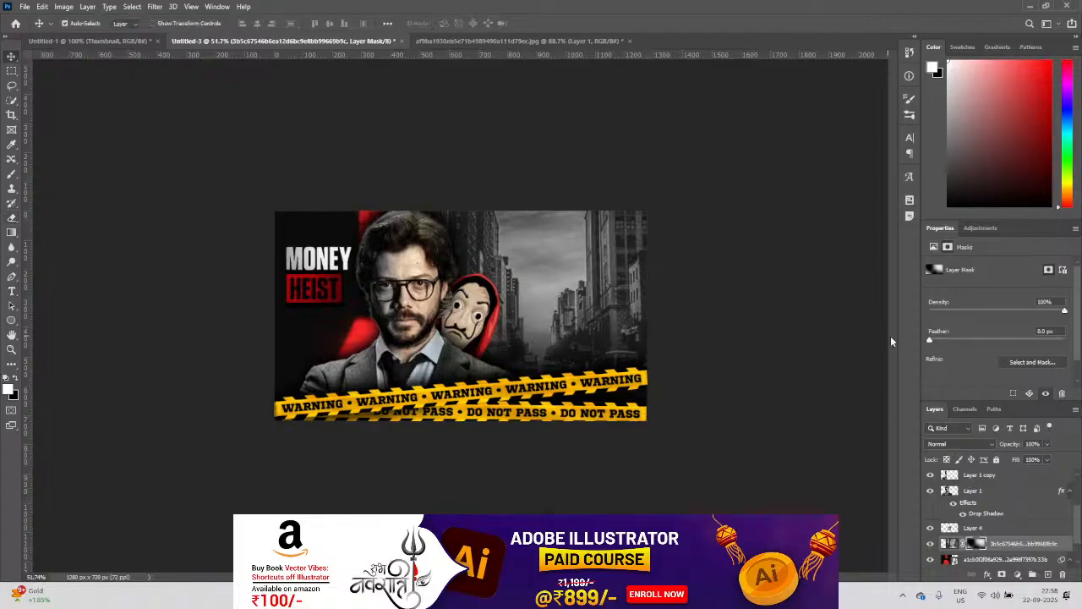
left_click_drag(1012, 446, 1004, 447)
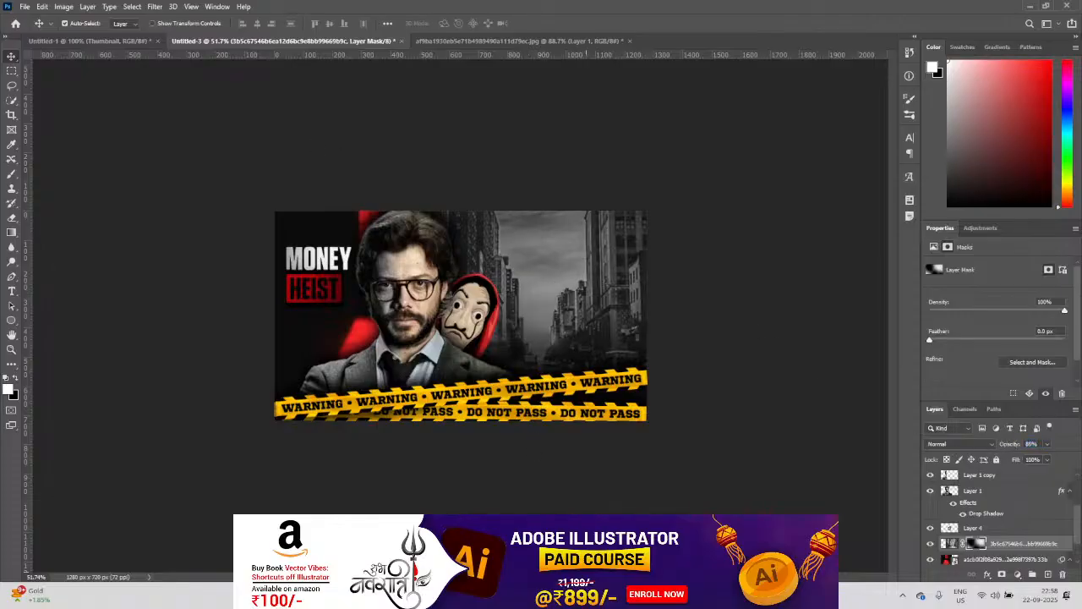
Step: Place the barbed-wire image above the street photo, turned to landscape and scaled to cover the whole thumbnail
key("alt+Tab")
left_click_drag(487, 140, 682, 592)
left_click(682, 592)
left_click_drag(484, 166, 463, 224)
left_click_drag(566, 316, 651, 329)
key("Return")
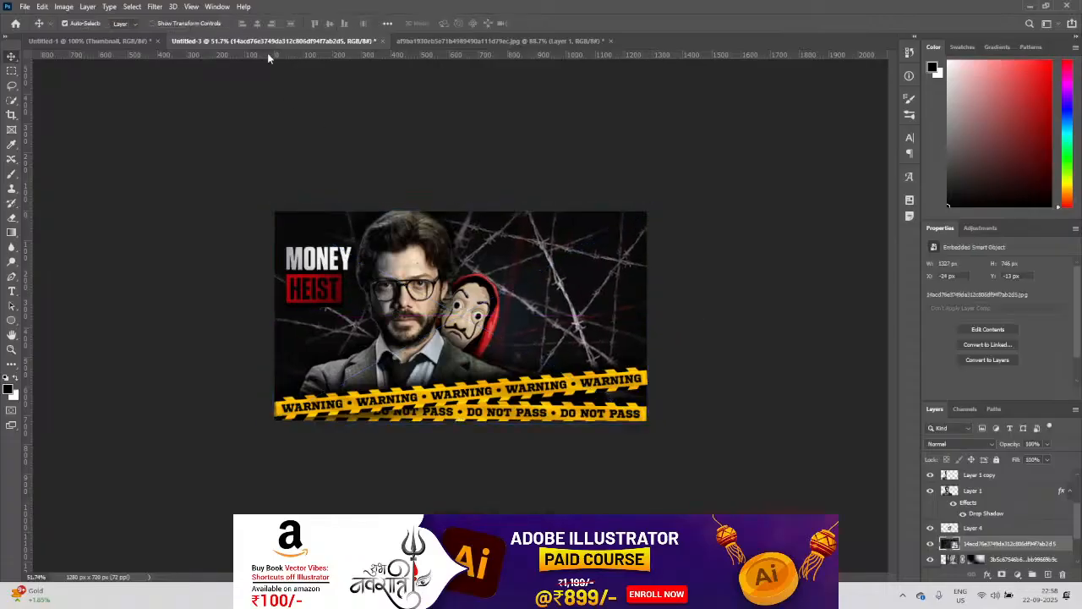
Step: Rasterize the barbed-wire layer and apply a Lens Blur with a radius of about 9
left_click(154, 6)
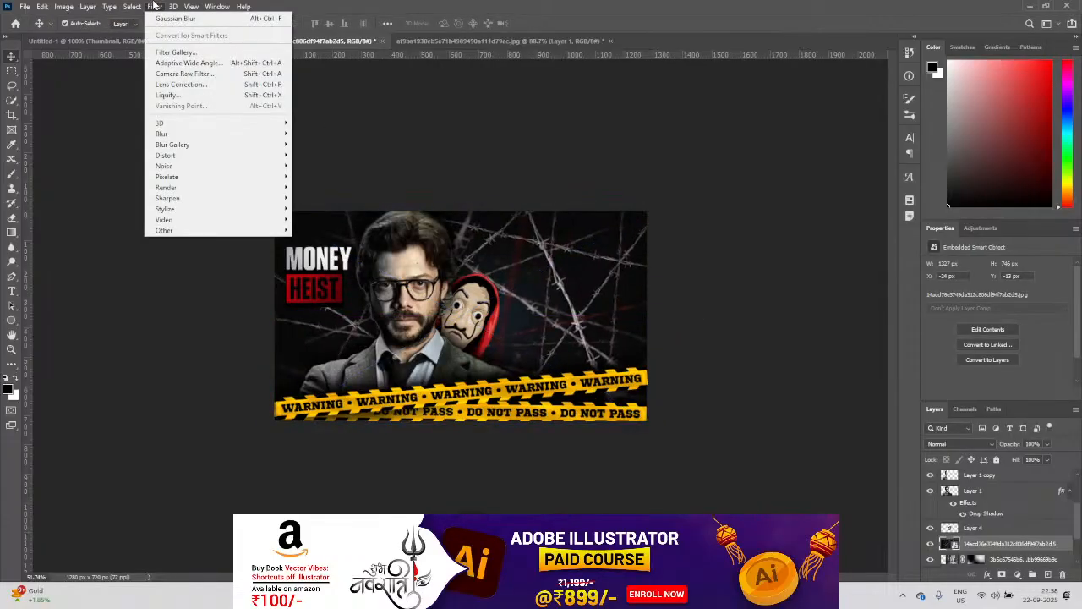
mouse_move(220, 134)
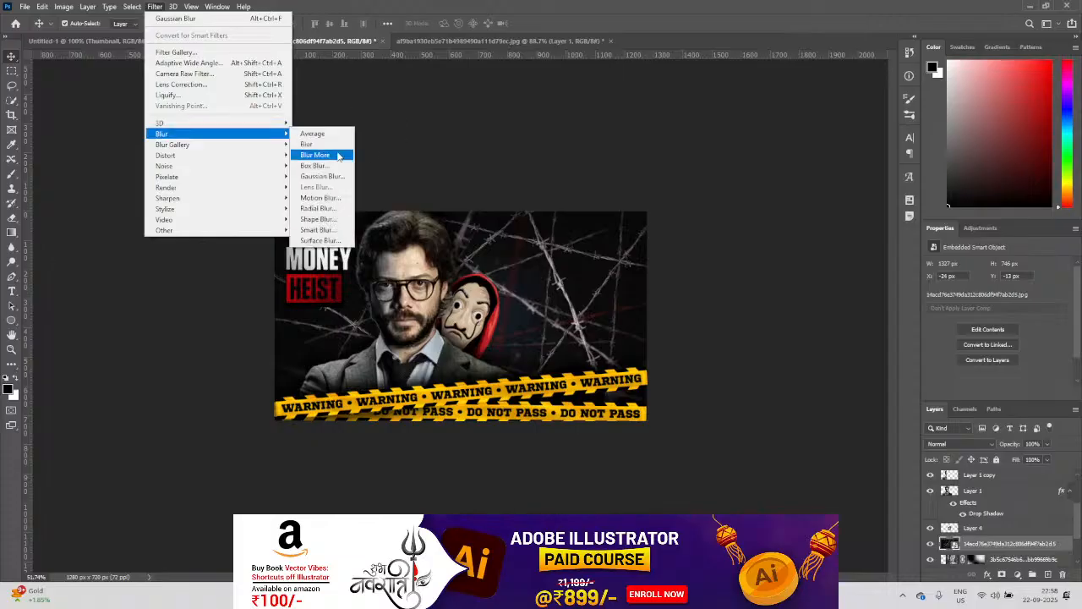
right_click(978, 549)
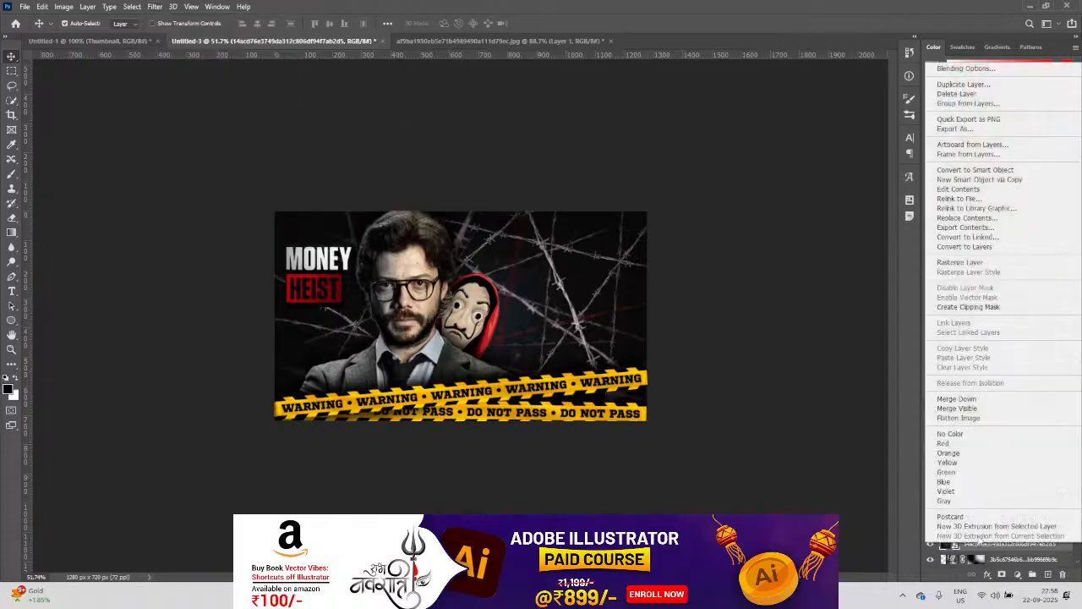
left_click(960, 272)
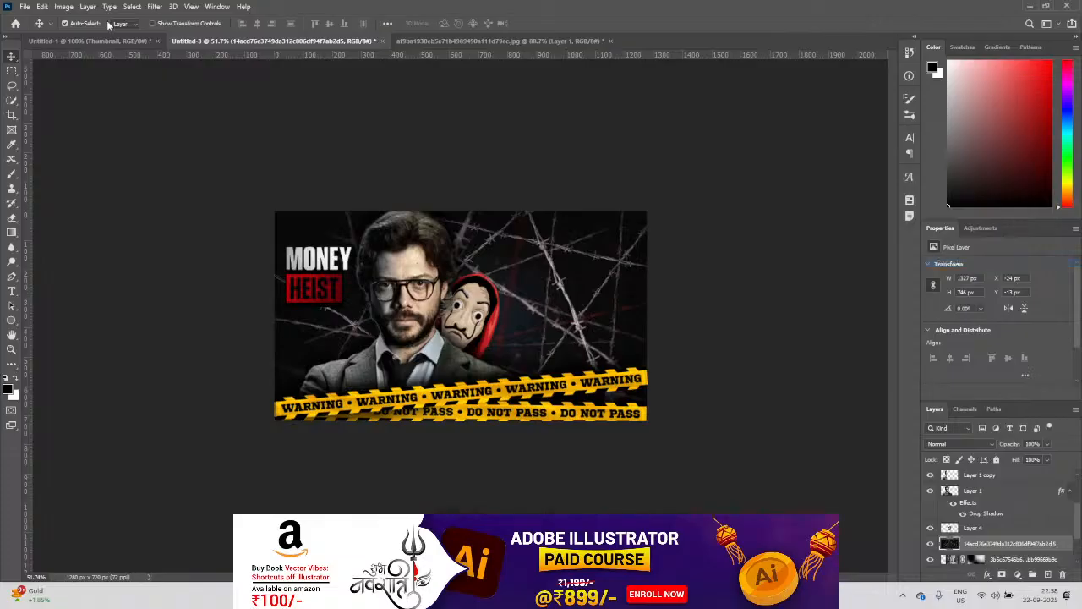
left_click(154, 6)
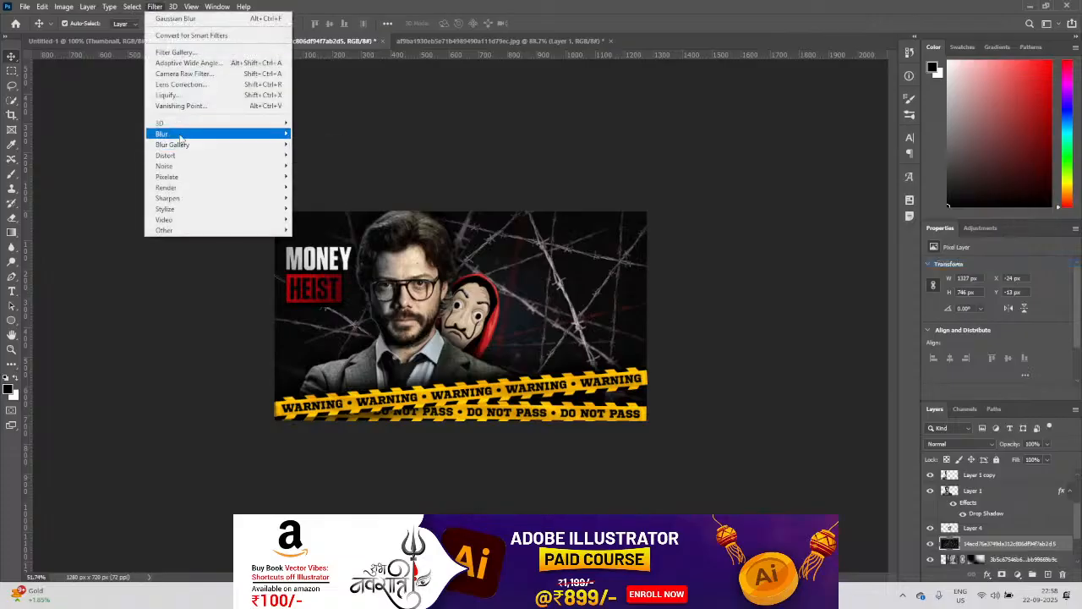
mouse_move(181, 135)
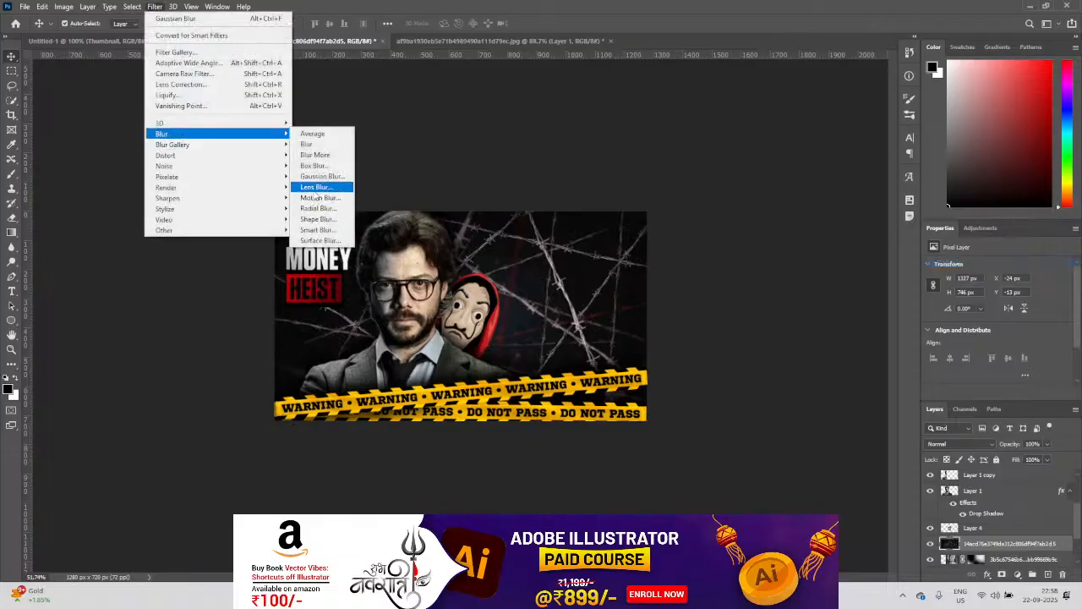
left_click(315, 188)
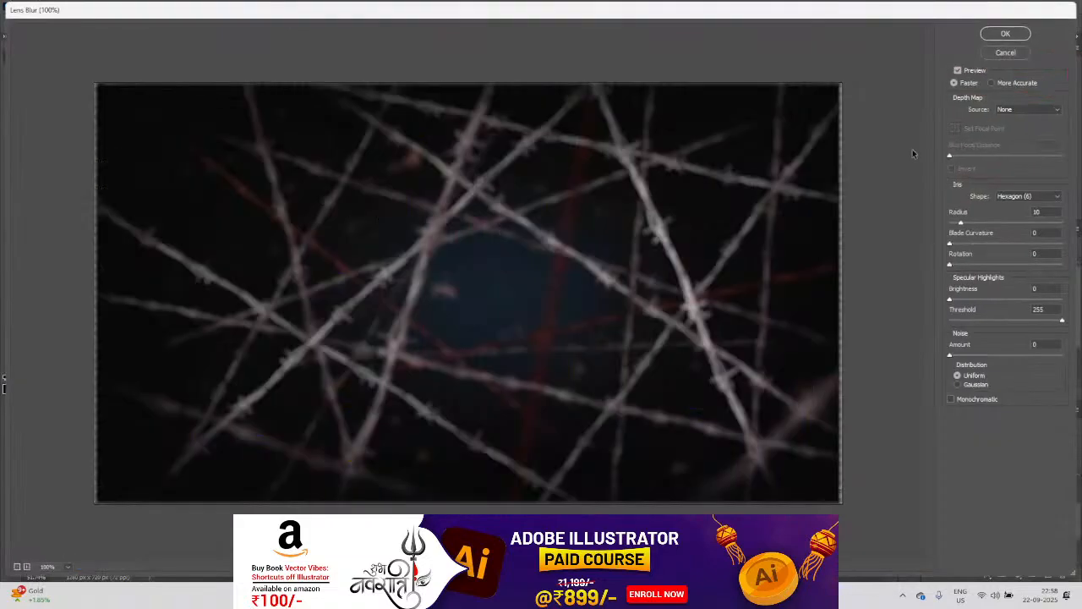
left_click(970, 223)
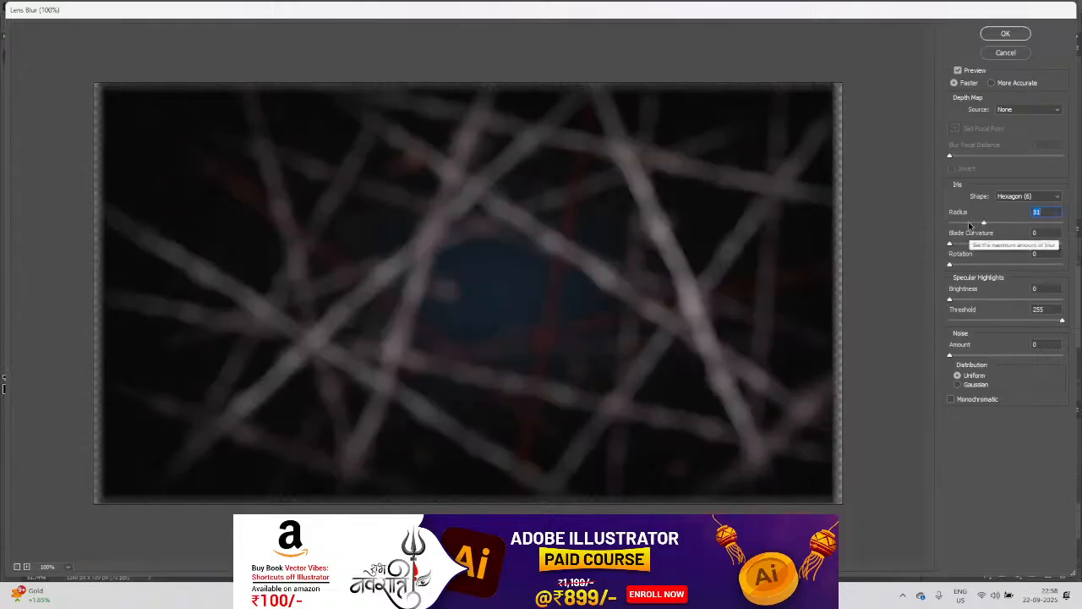
left_click_drag(970, 222, 958, 222)
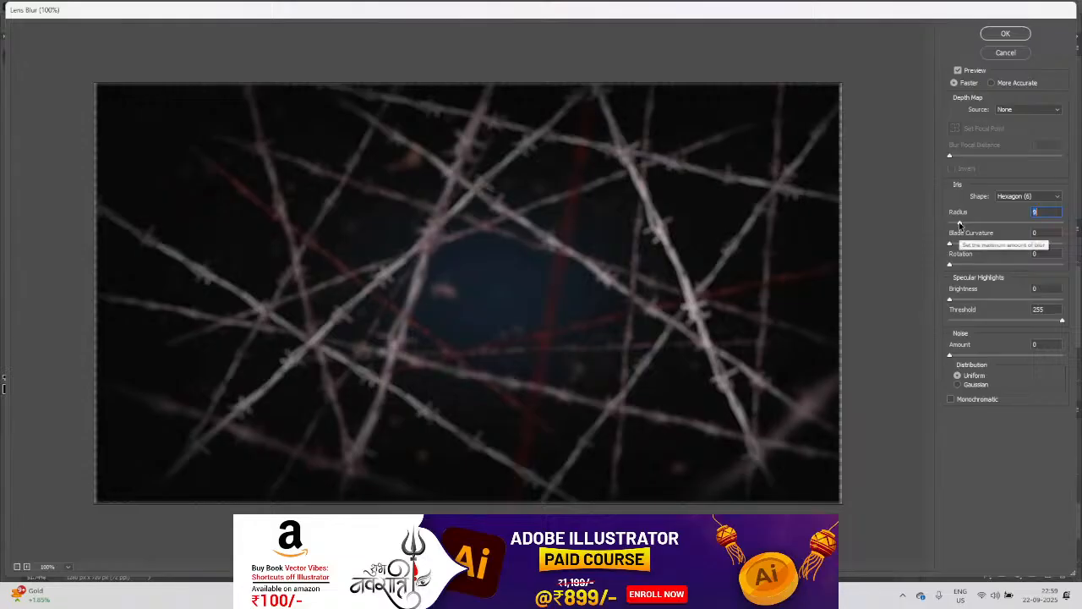
left_click(1005, 33)
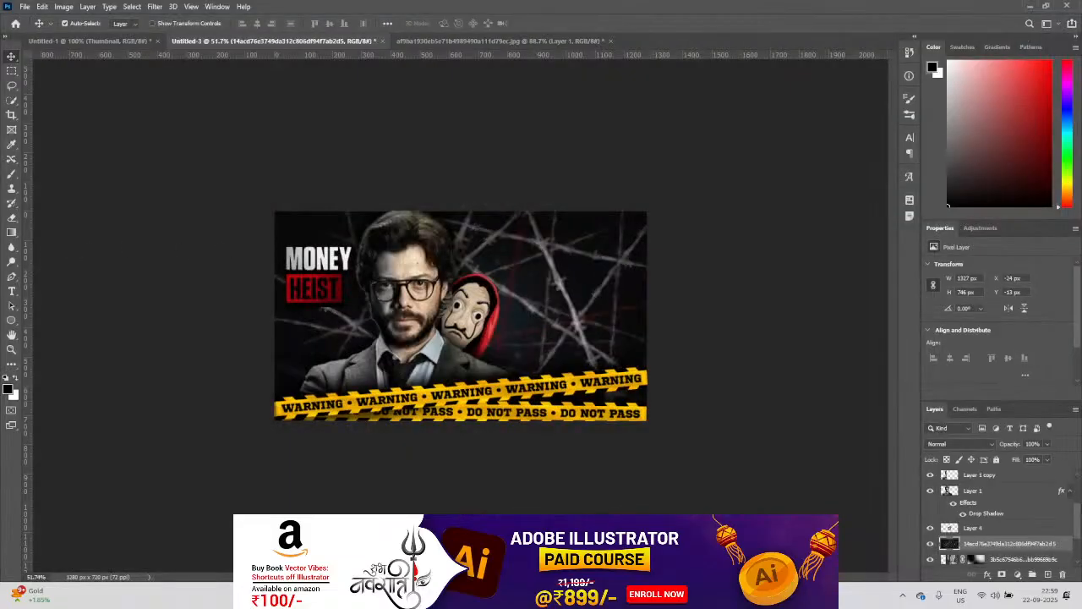
Step: Set the barbed-wire layer's blending mode to Screen so the street and red window show through
left_click(980, 446)
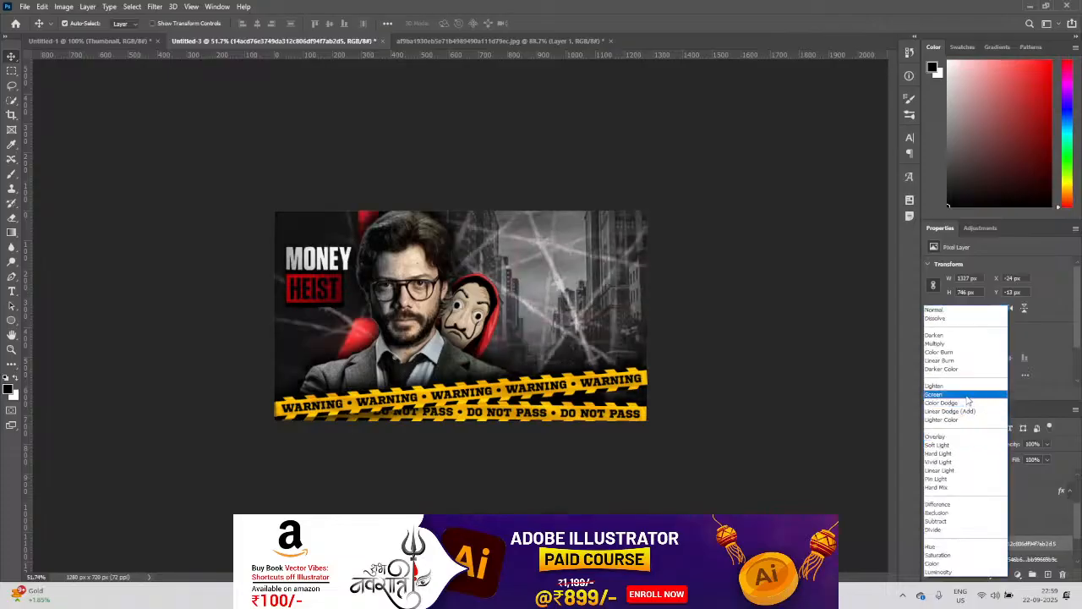
left_click(1023, 356)
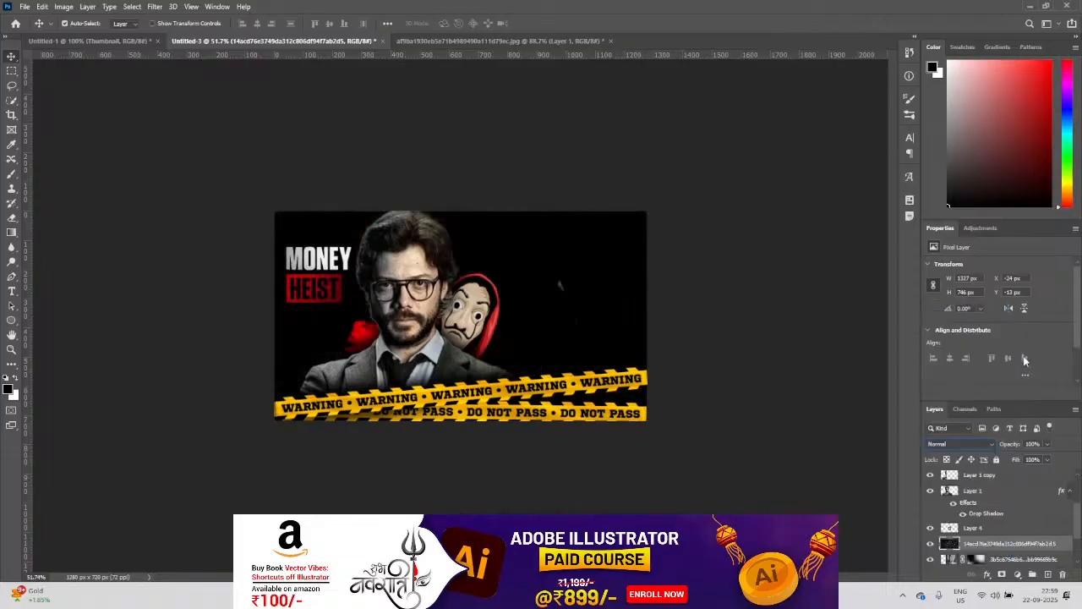
left_click(951, 446)
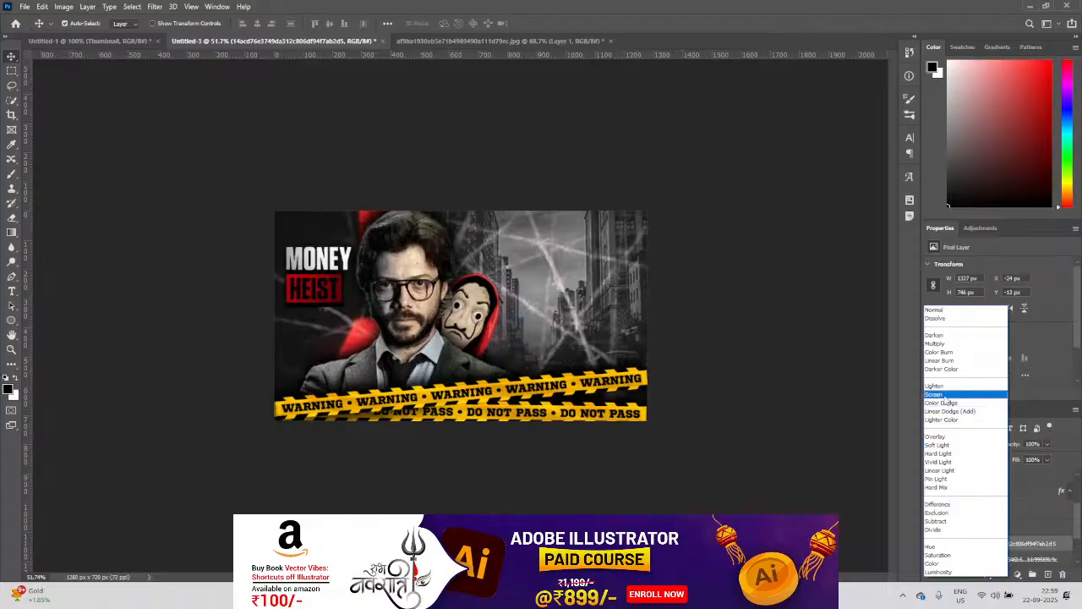
left_click(944, 394)
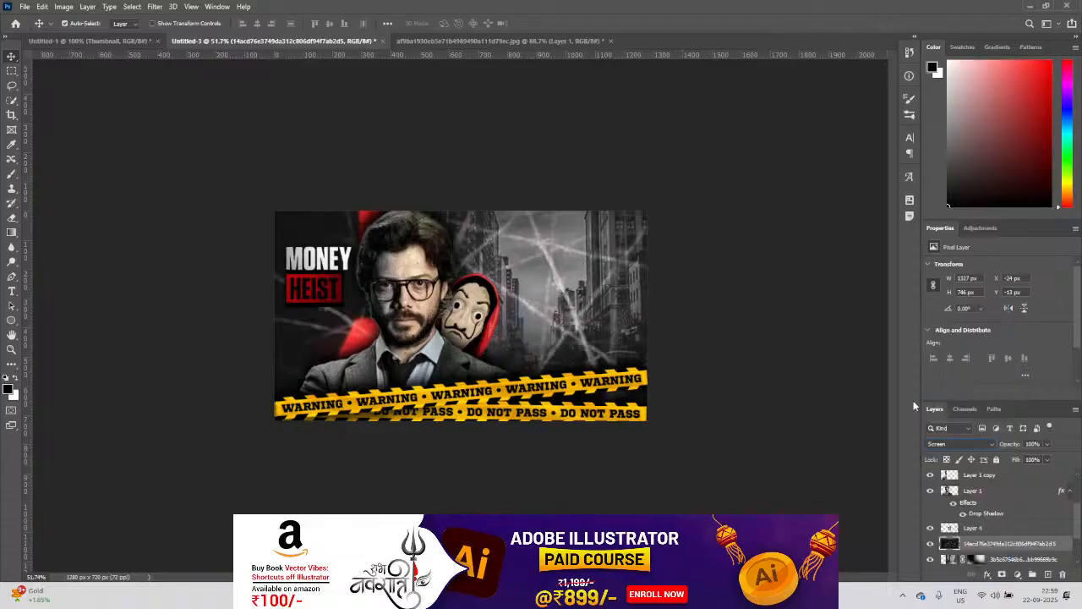
Step: Add a Curves adjustment layer above the barbed wire and pull the curve slightly down to darken the background
left_click(1017, 574)
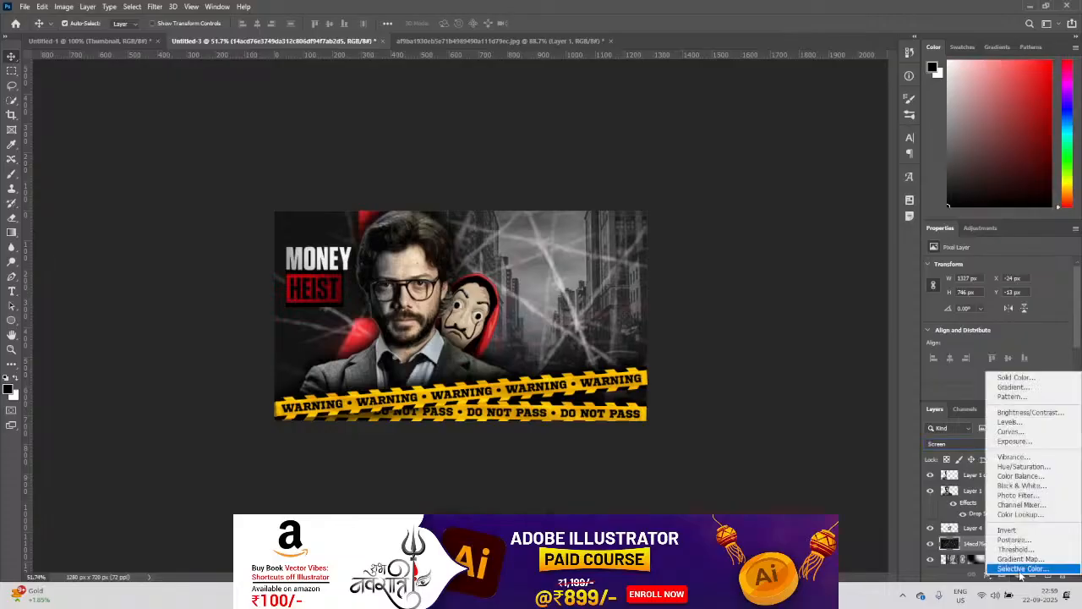
left_click(1018, 588)
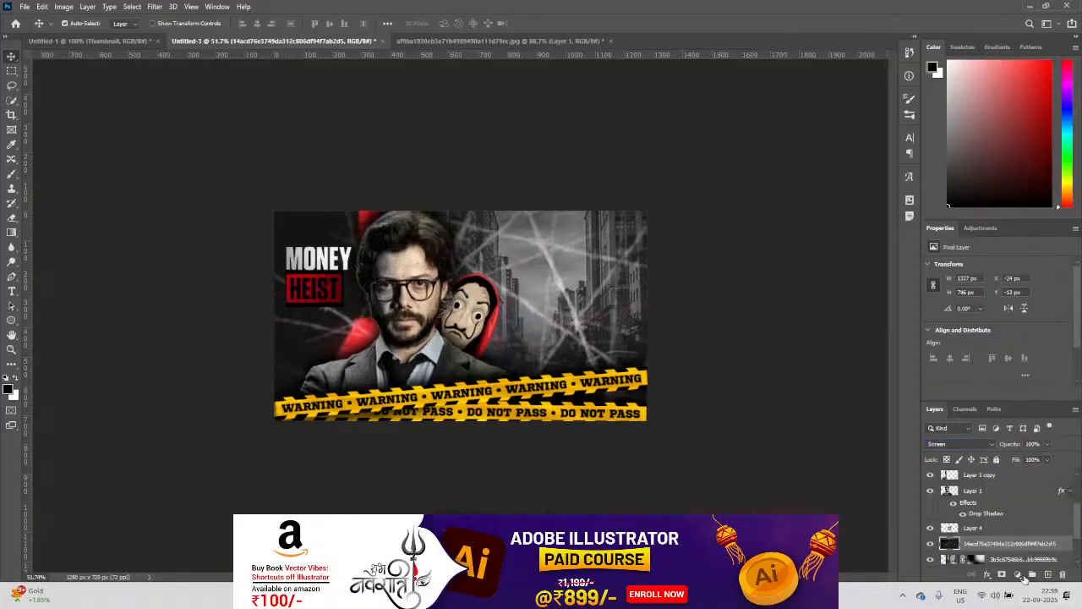
left_click(1017, 574)
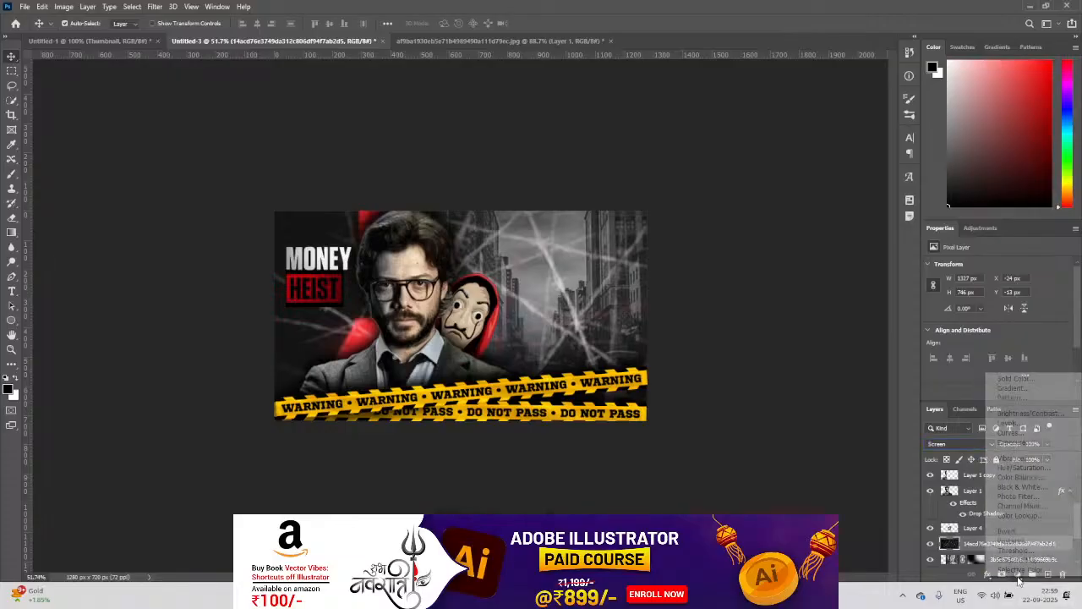
left_click(1010, 433)
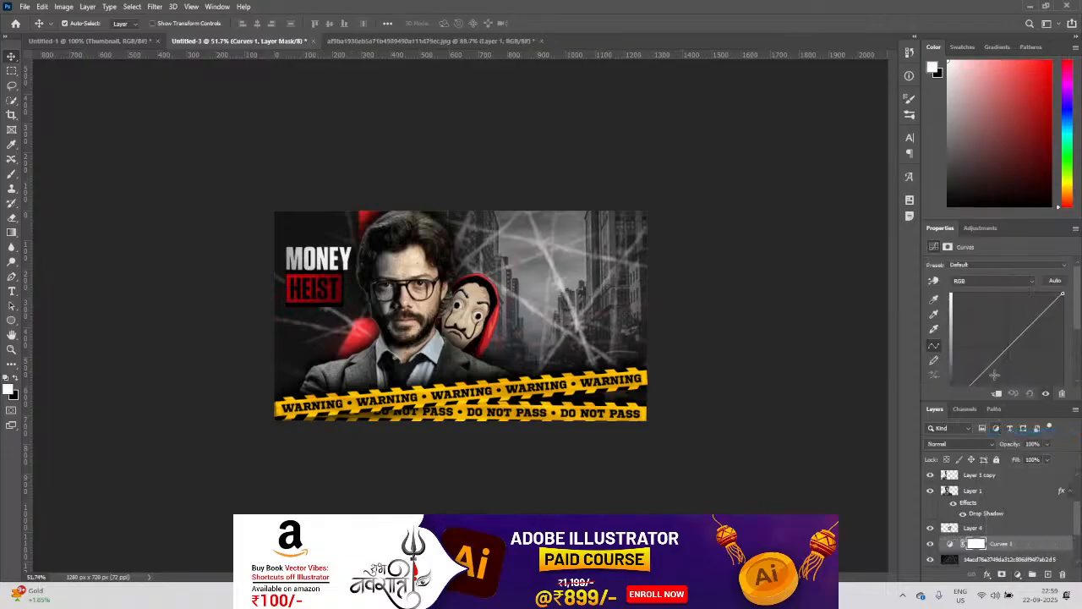
left_click_drag(1001, 366, 995, 366)
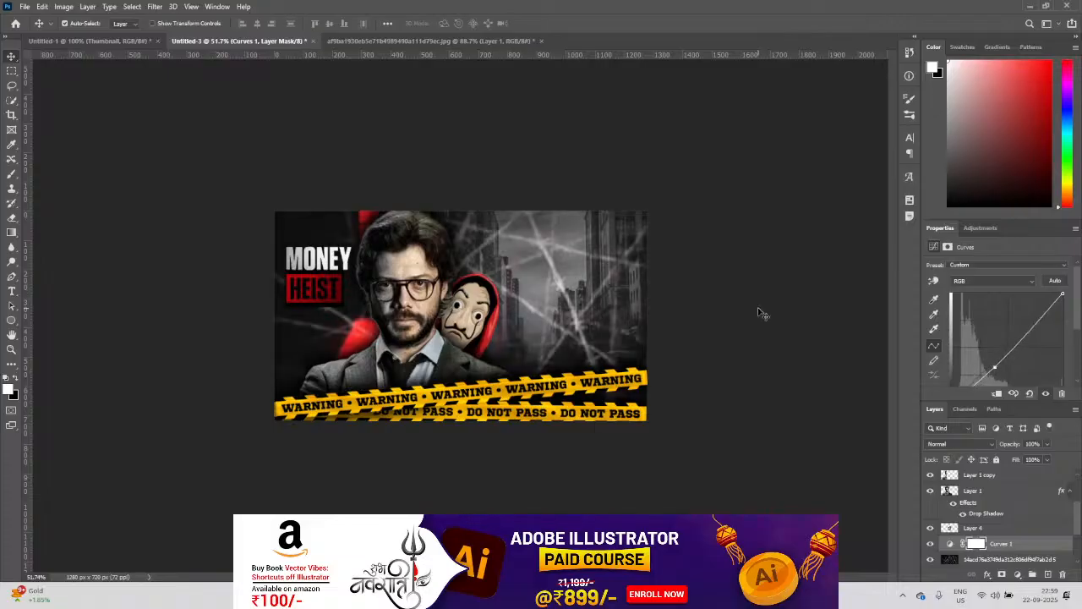
scroll(565, 313, "up", 1)
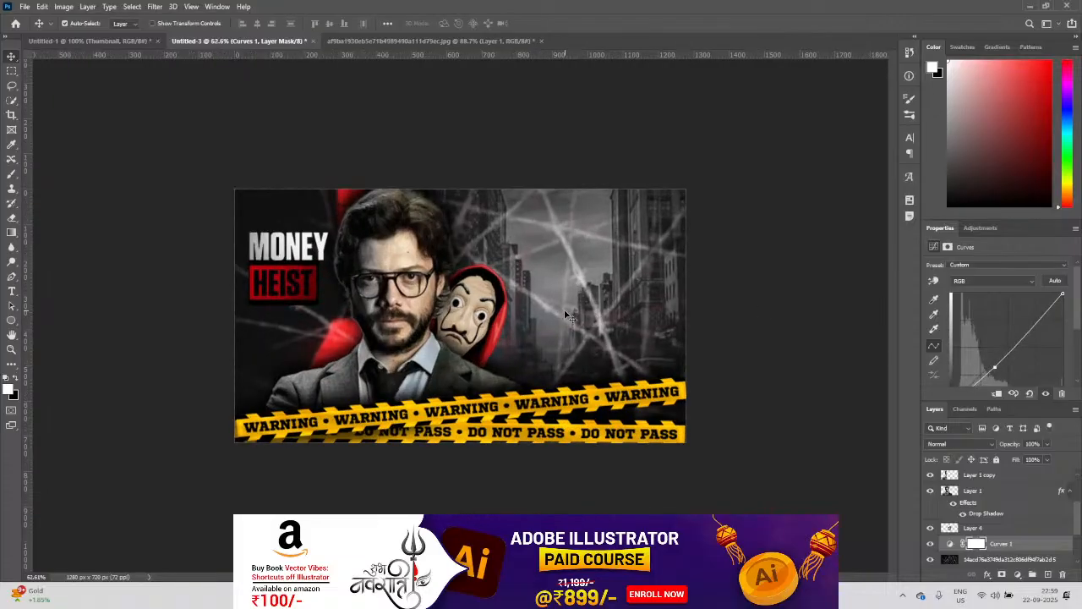
Step: Place the fire-sparks image above the barbed wire, rotated 90°, flipped horizontally and scaled to cover the whole thumbnail
left_click(564, 308)
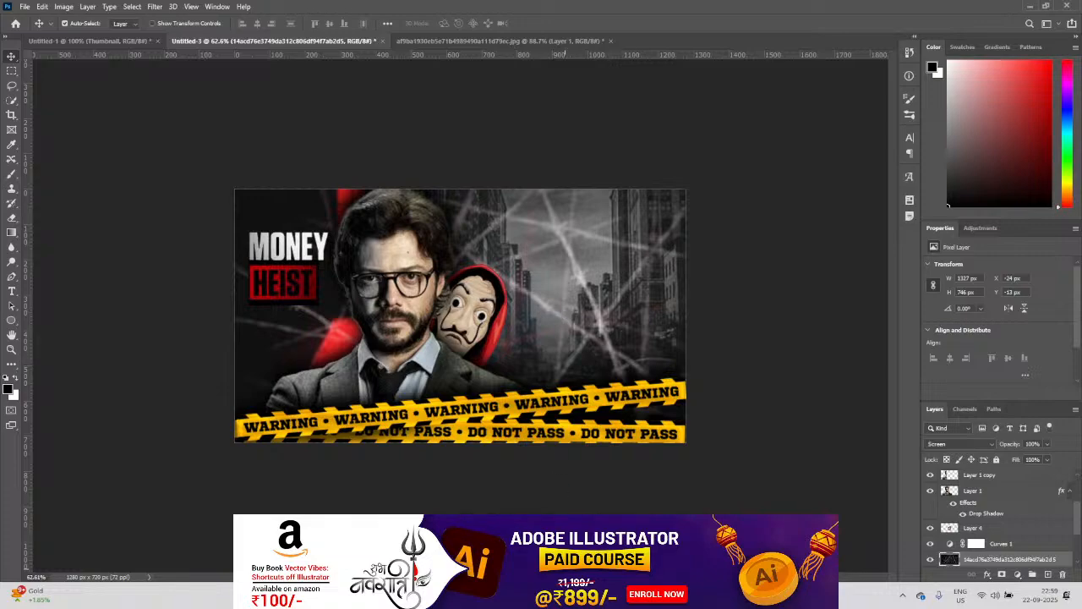
mouse_move(567, 596)
left_click(566, 498)
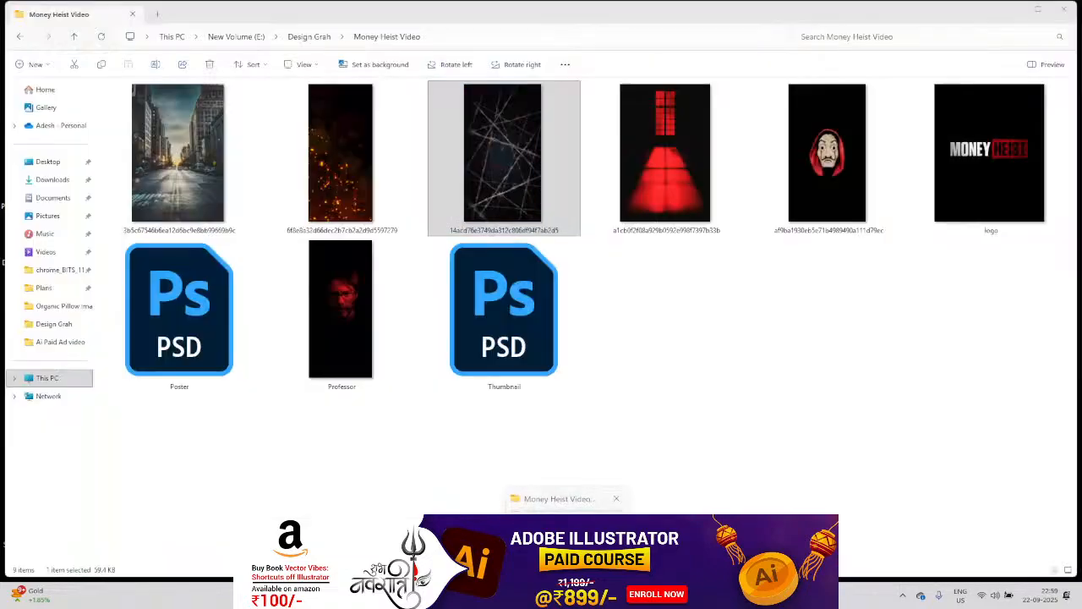
left_click_drag(326, 173, 655, 592)
left_click_drag(581, 361, 564, 320)
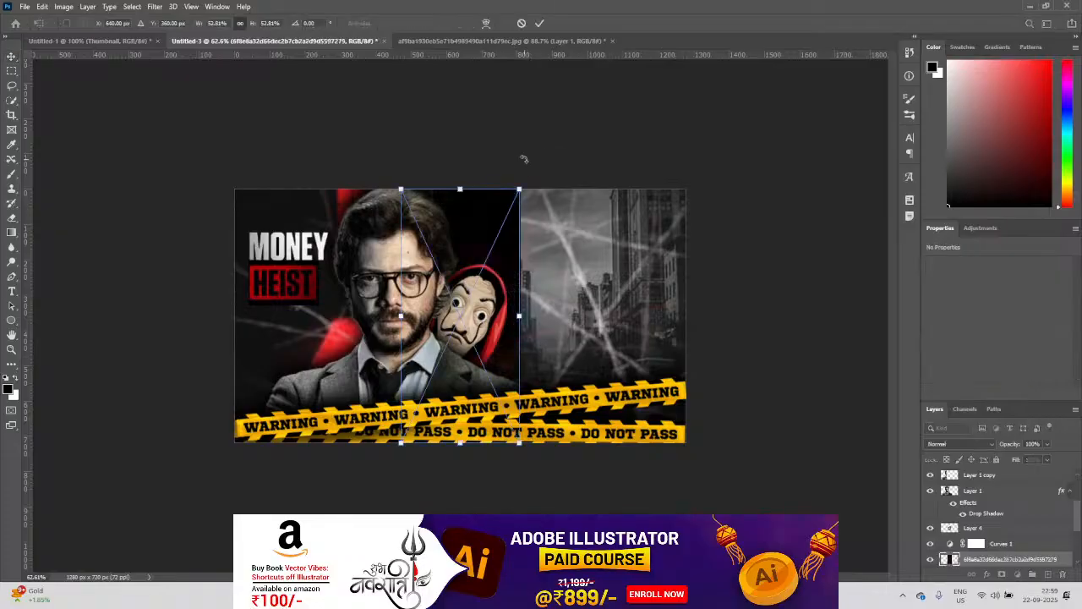
right_click(626, 300)
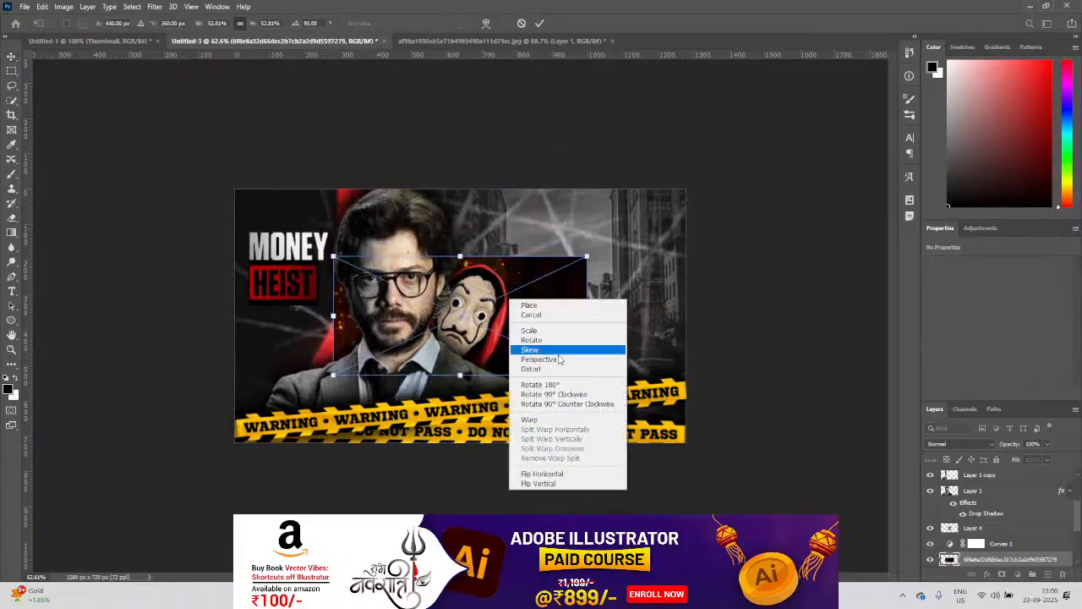
left_click(575, 476)
left_click_drag(659, 329, 745, 329)
key("Return")
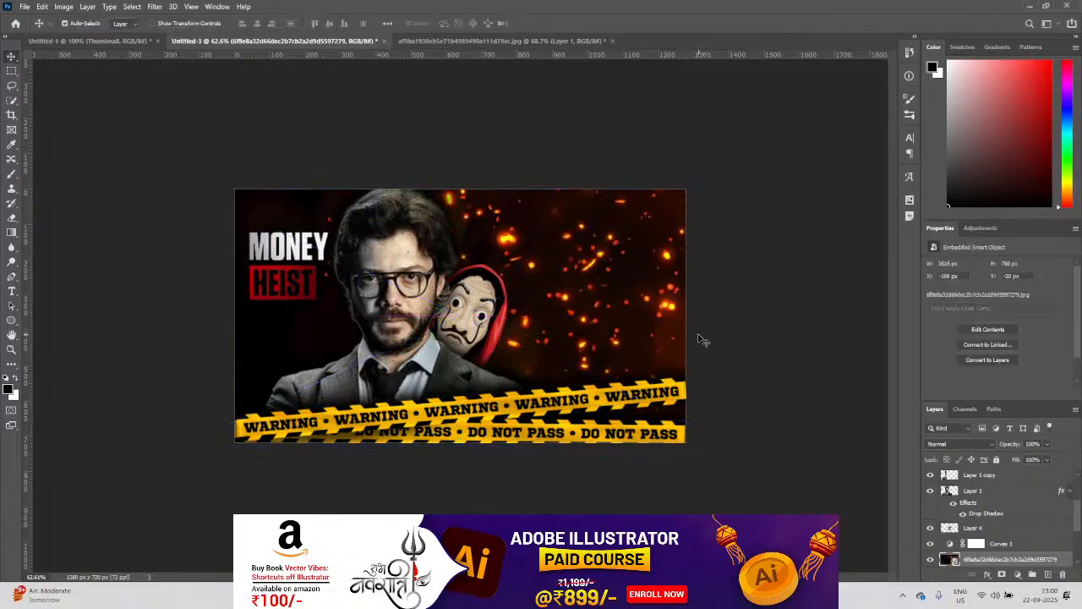
Step: Apply a Gaussian Blur with a 3.5 px radius to the fire-sparks layer
left_click(153, 9)
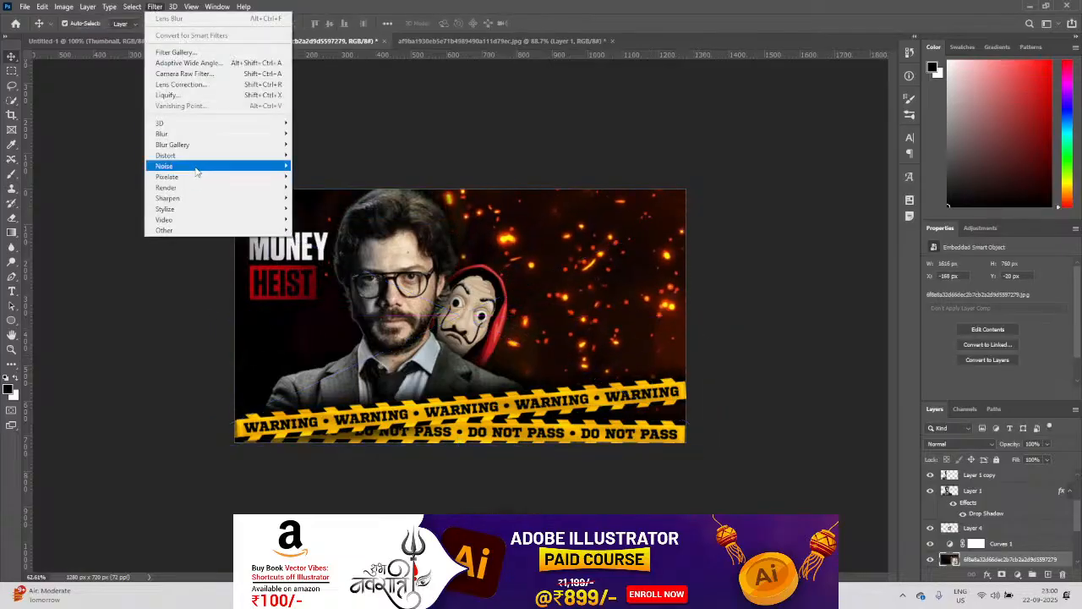
mouse_move(188, 136)
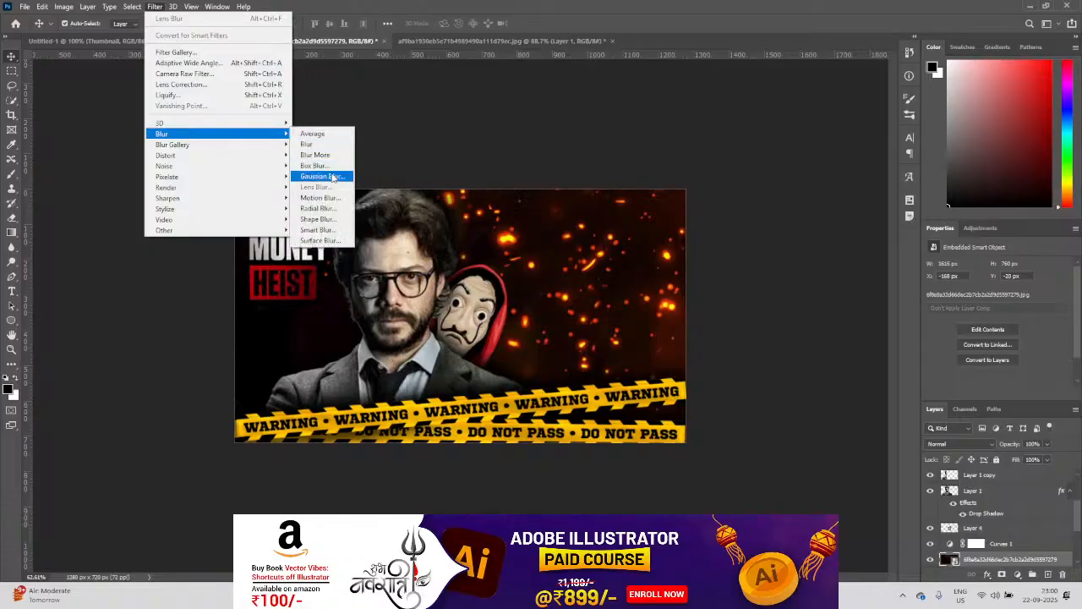
left_click(326, 176)
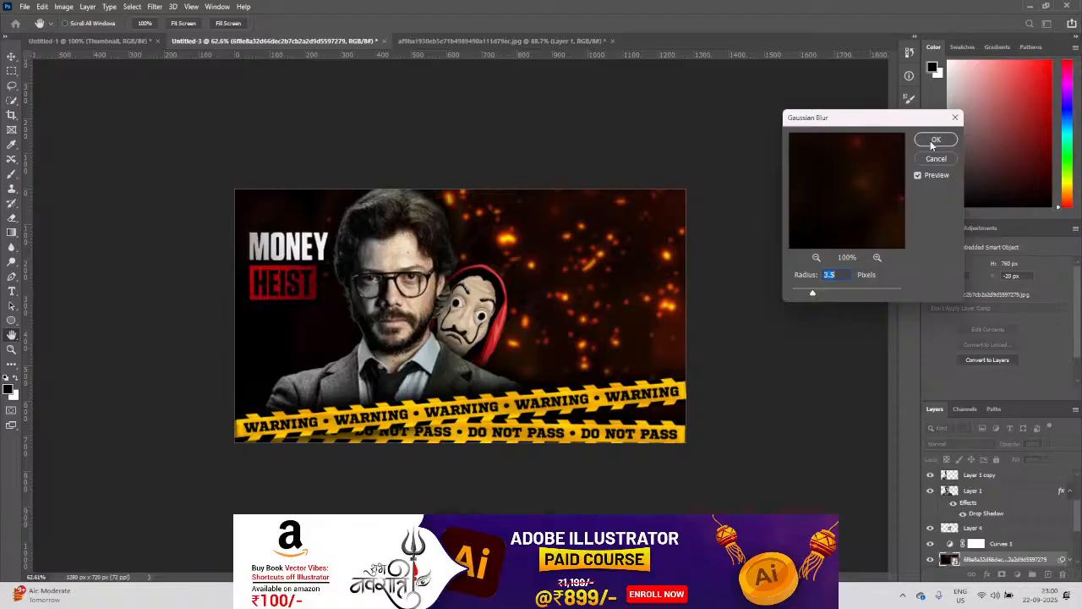
left_click(935, 141)
Step: Set the fire-sparks layer's blending mode to Screen and its opacity to about 50%
left_click(979, 445)
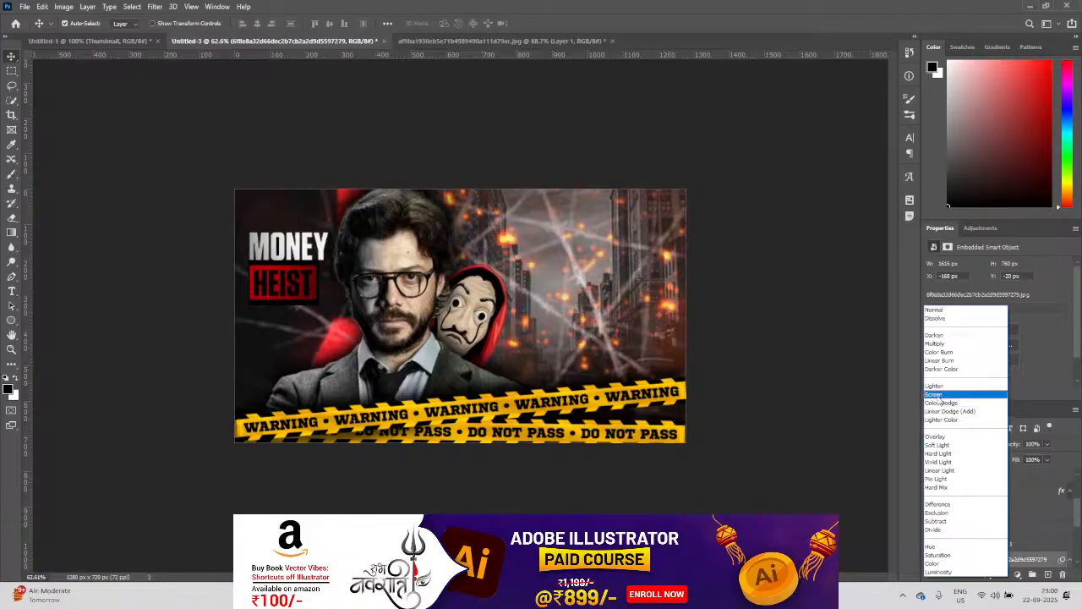
left_click(933, 394)
mouse_move(990, 445)
left_mouse_down()
mouse_move(1008, 448)
mouse_move(985, 446)
left_mouse_up()
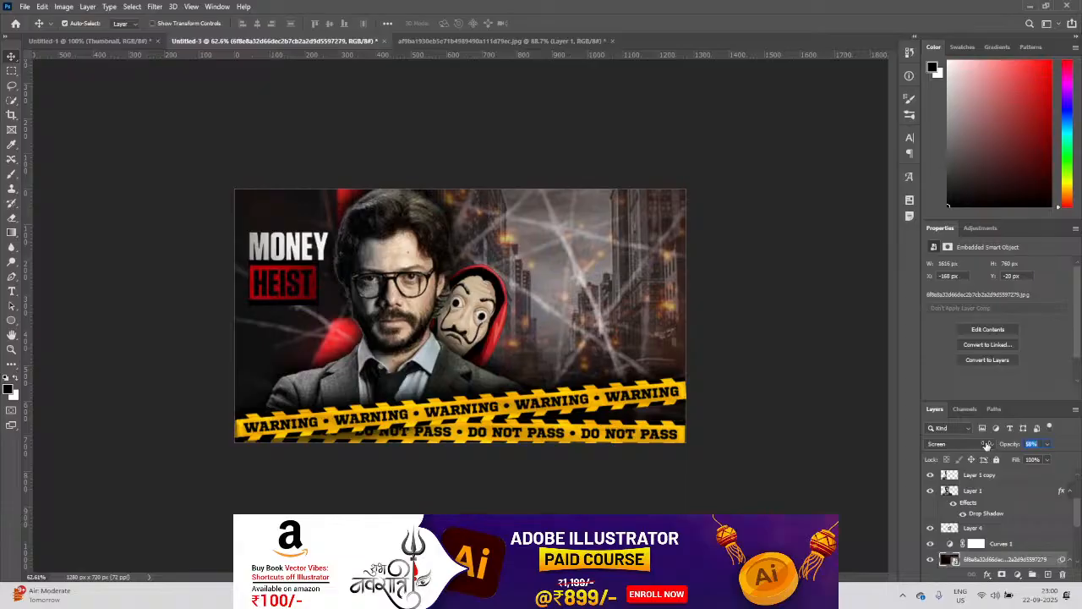
Step: Add a new layer above the fire sparks and fill it with black
scroll(1000, 552, "down", 3)
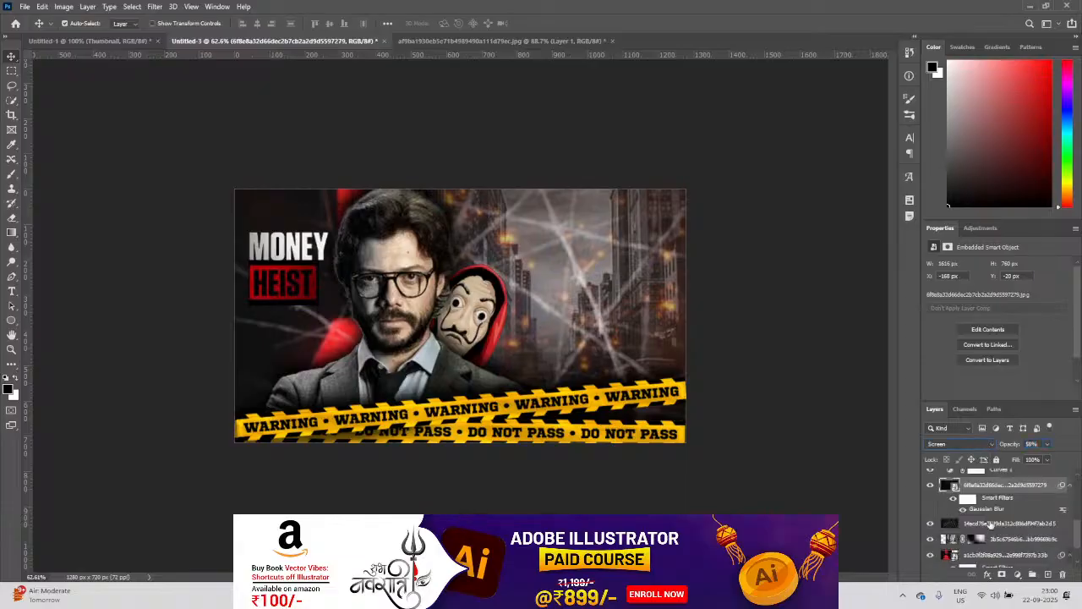
left_click(1047, 575)
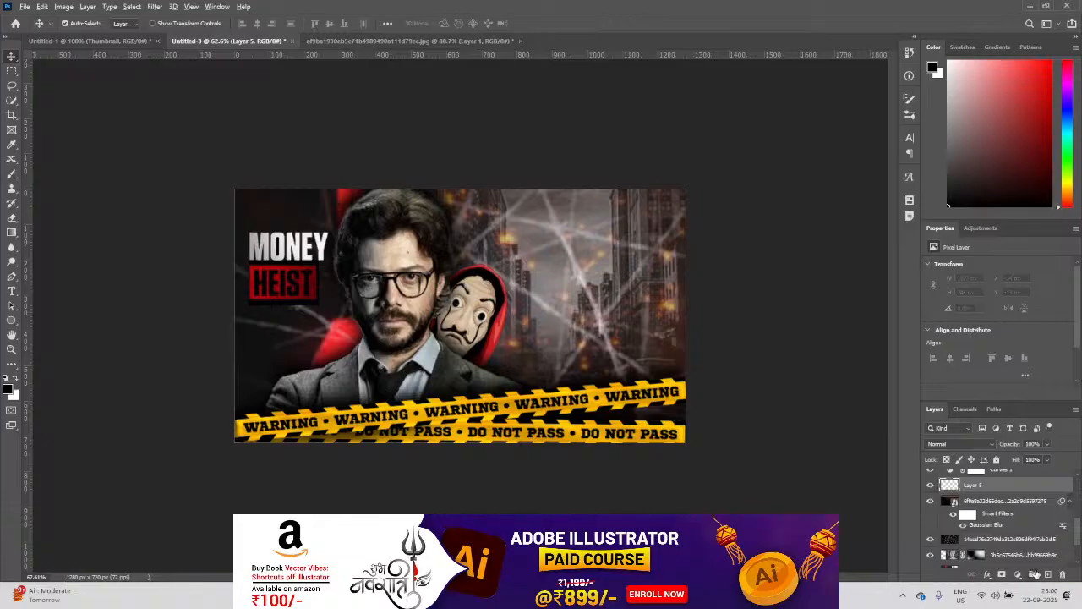
key("alt+BackSpace")
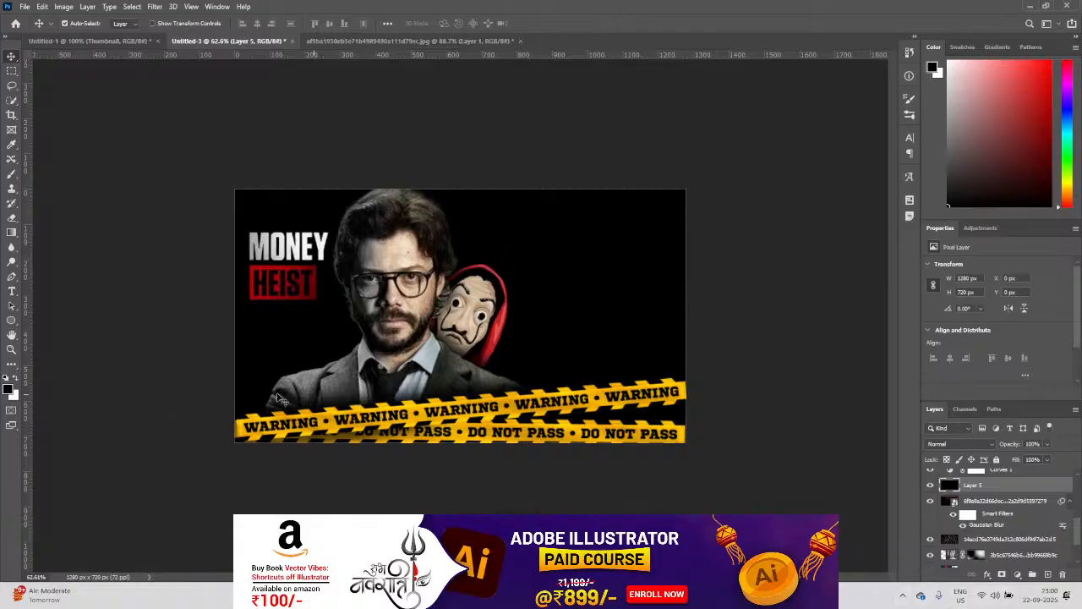
Step: Erase the black layer around the Professor with a large soft Eraser, and partially reveal the street side at 25% eraser opacity
left_click(12, 217)
mouse_move(501, 296)
left_mouse_down()
mouse_move(338, 290)
mouse_move(338, 278)
mouse_move(507, 302)
mouse_move(597, 295)
mouse_move(575, 362)
mouse_move(592, 295)
mouse_move(540, 319)
left_mouse_up()
key("ctrl+z")
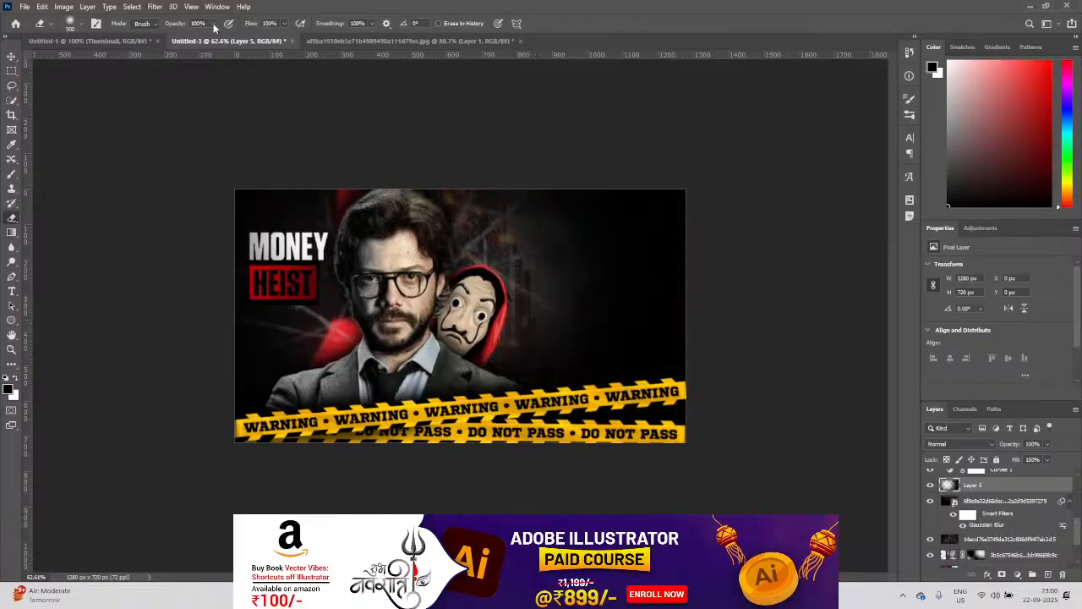
left_click_drag(211, 23, 173, 39)
mouse_move(643, 261)
left_mouse_down()
mouse_move(616, 259)
mouse_move(595, 280)
left_mouse_up()
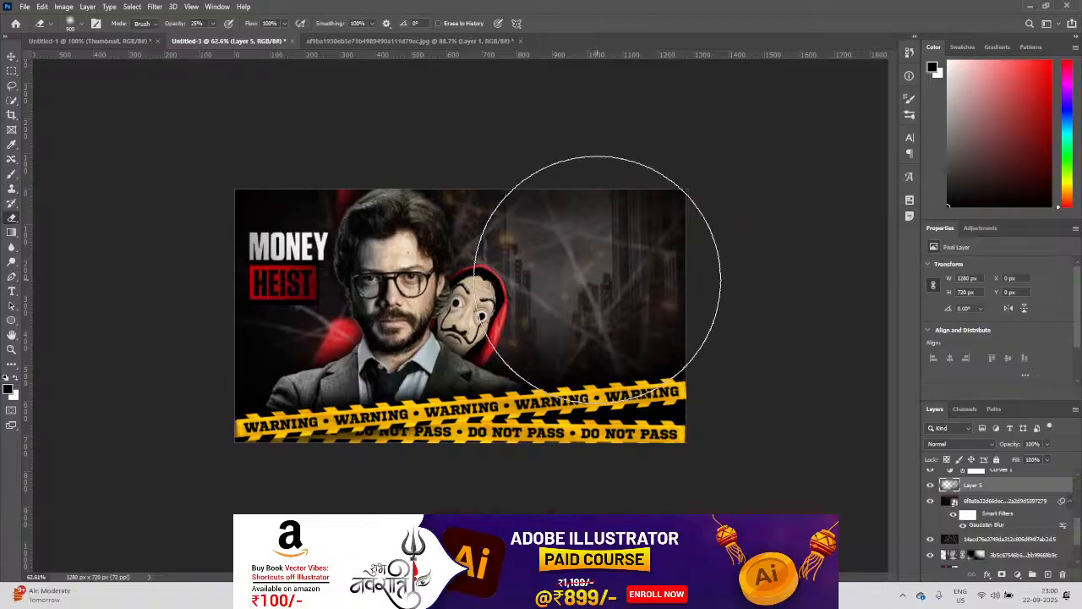
Step: Add the text "Professor" over the dark street background beside the mask, following the reference thumbnail's headline
key("v")
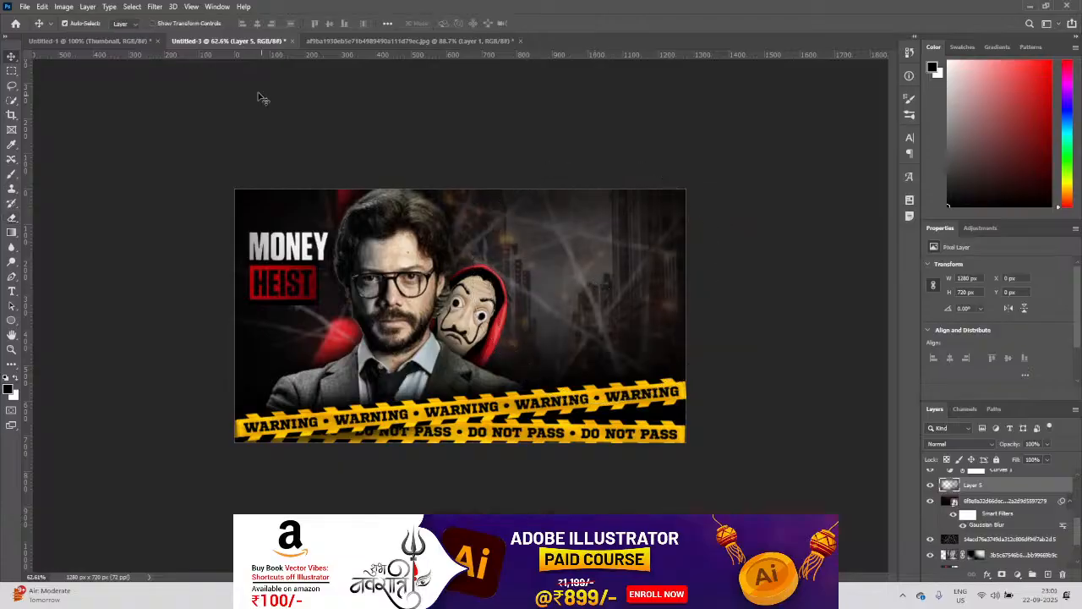
left_click(107, 40)
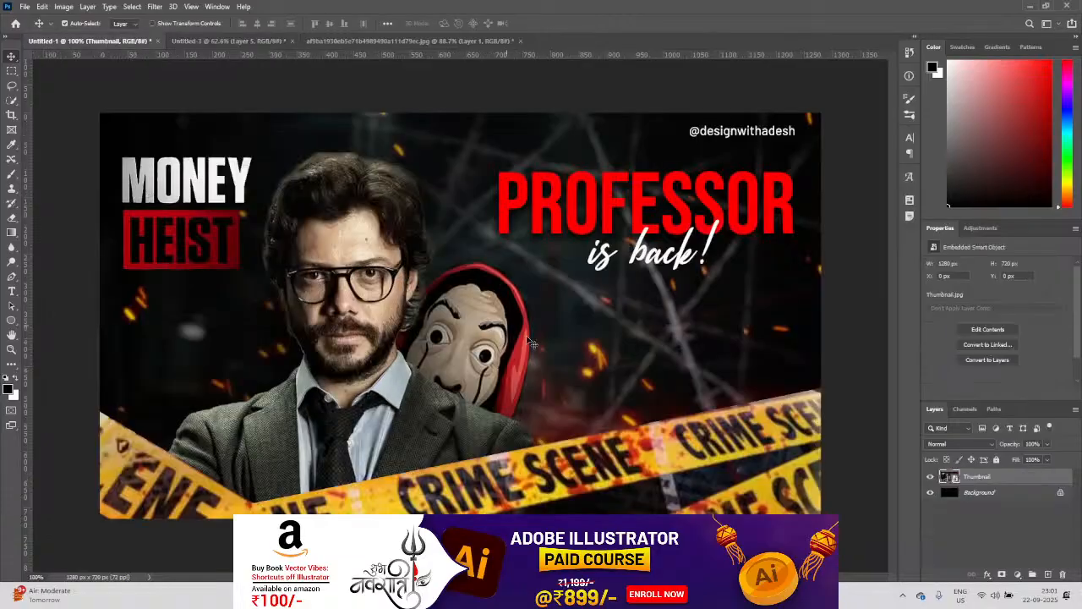
left_click(182, 40)
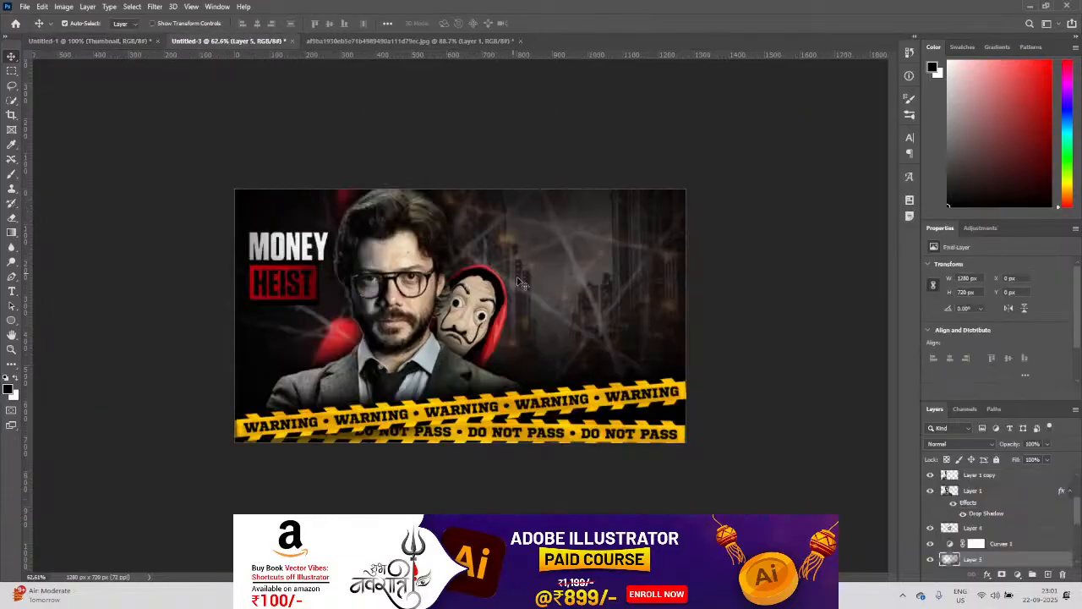
key("t")
left_click(558, 304)
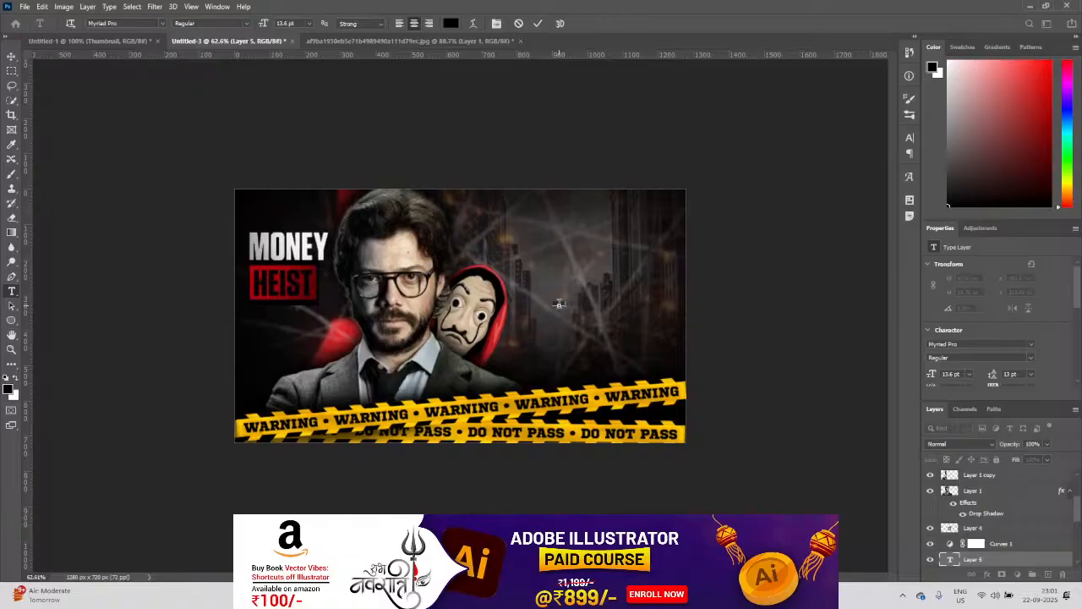
Step: Try to set the new text's font to Bebas Neue and its size to 85 pt
key("ctrl+t")
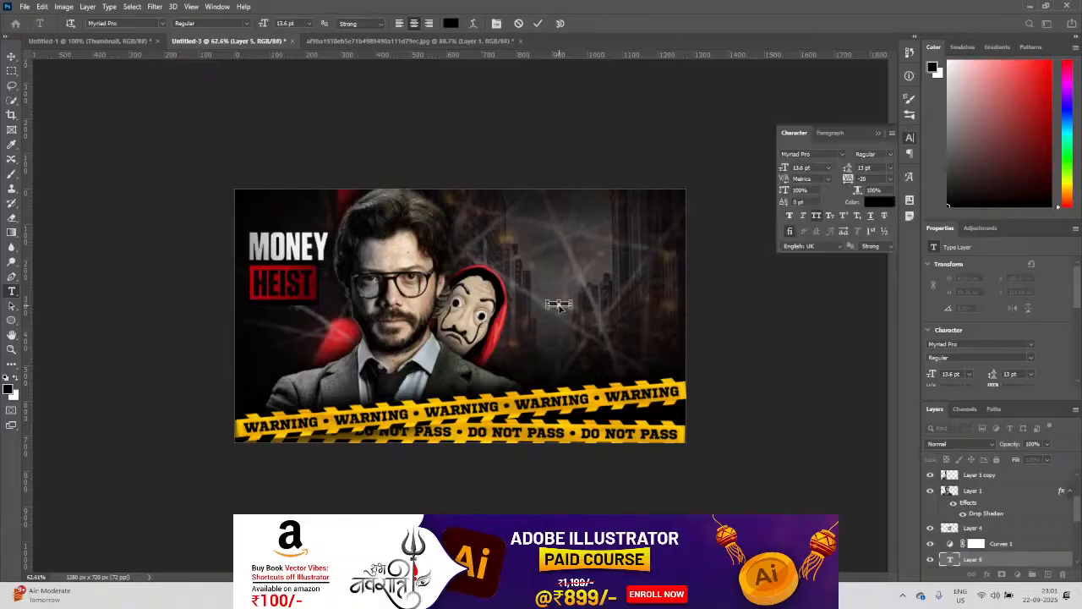
left_click(824, 153)
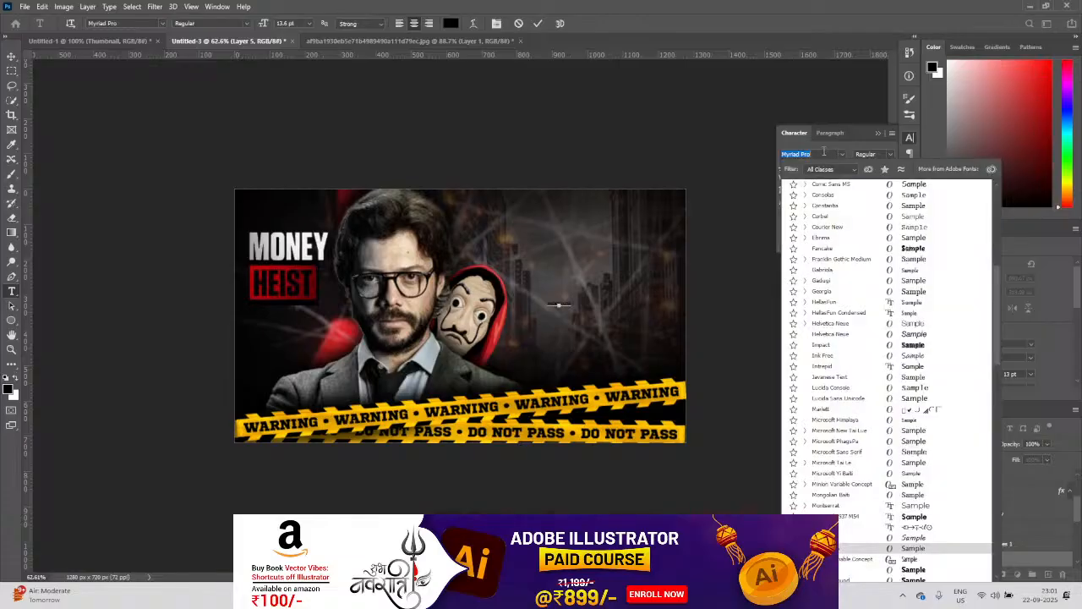
type("beb")
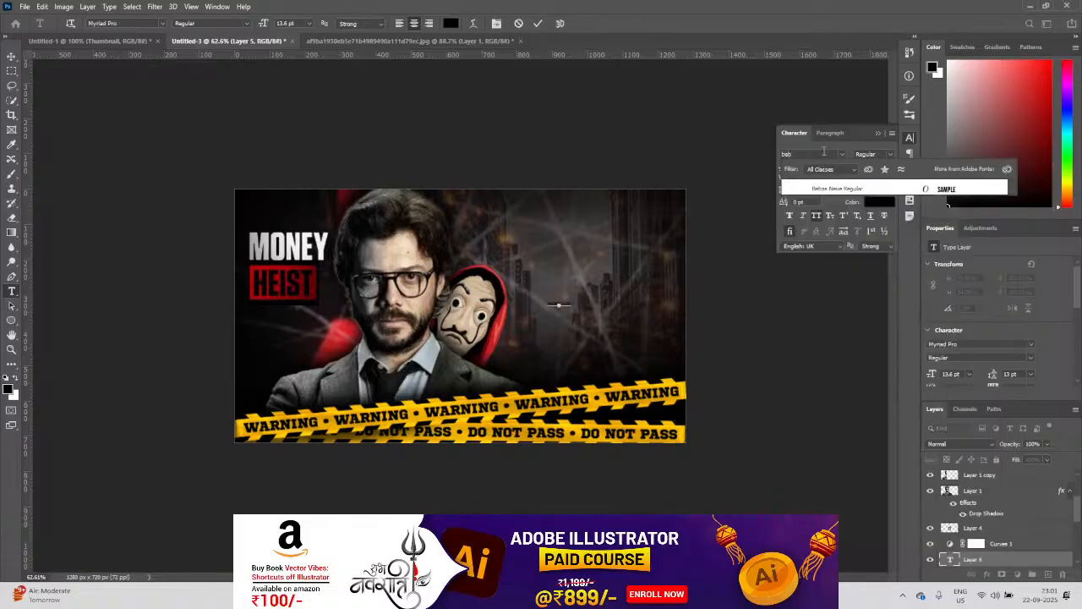
left_click(825, 188)
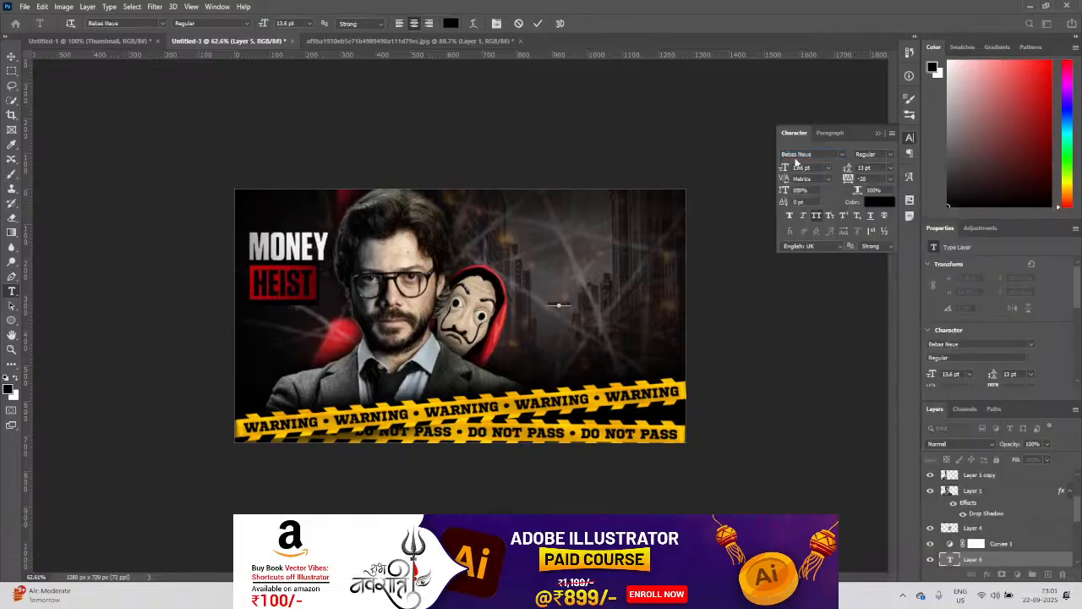
left_click_drag(784, 167, 825, 168)
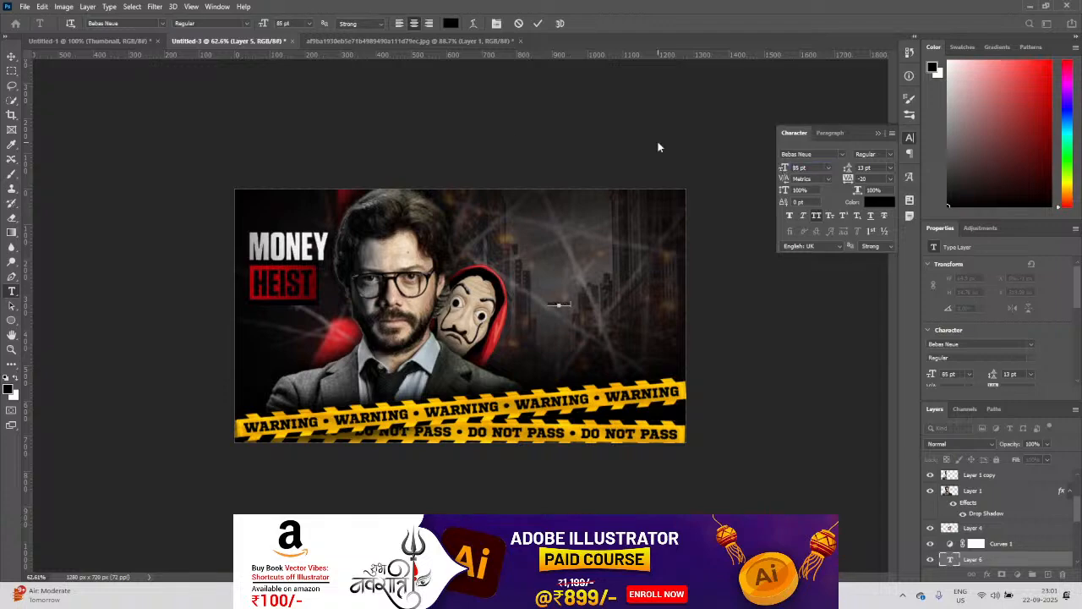
Step: Enlarge the PROFESSOR text to about 70 pt and set its font to Bebas Neue
left_click(11, 57)
key("ctrl+t")
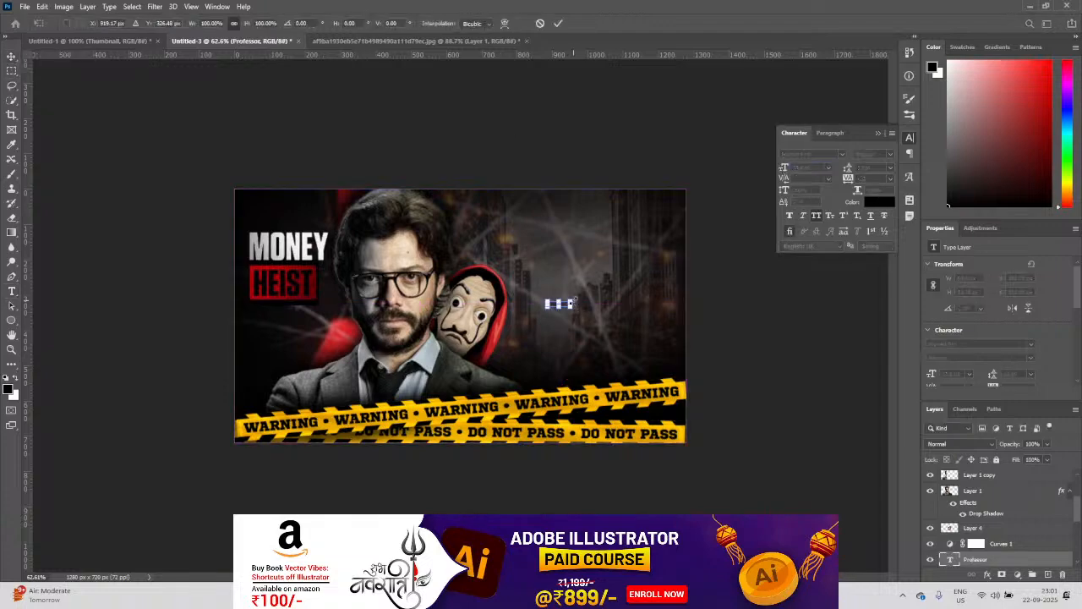
left_click_drag(572, 301, 708, 203)
key("Return")
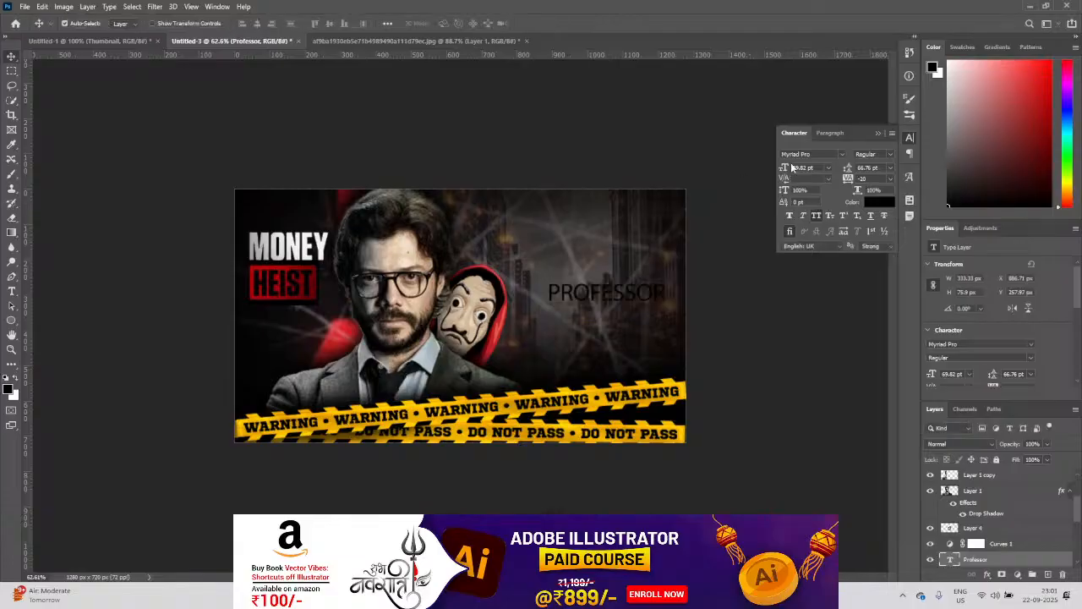
type("b")
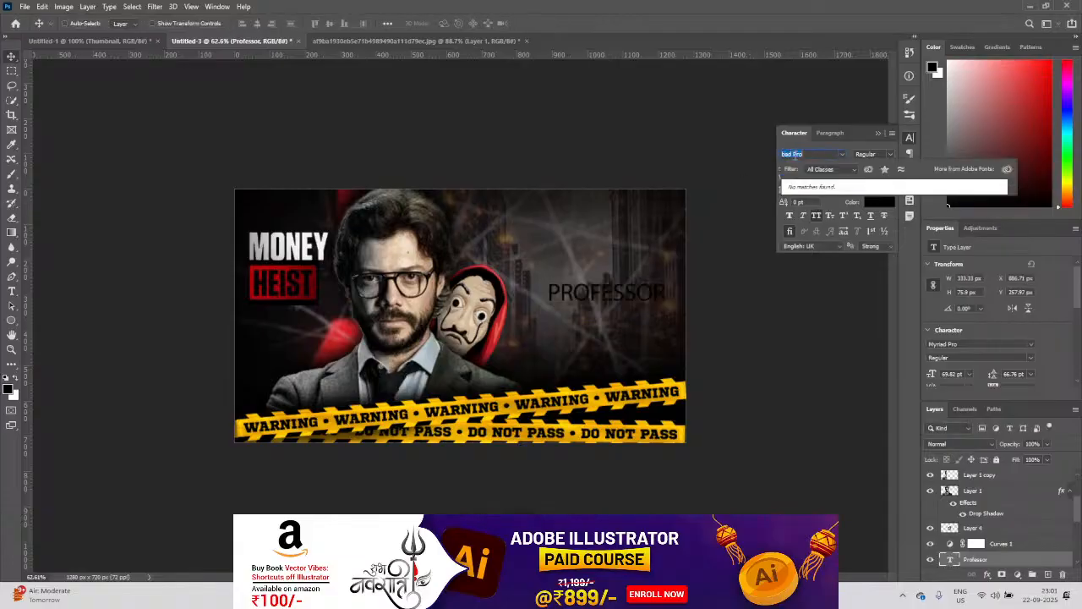
type("beb")
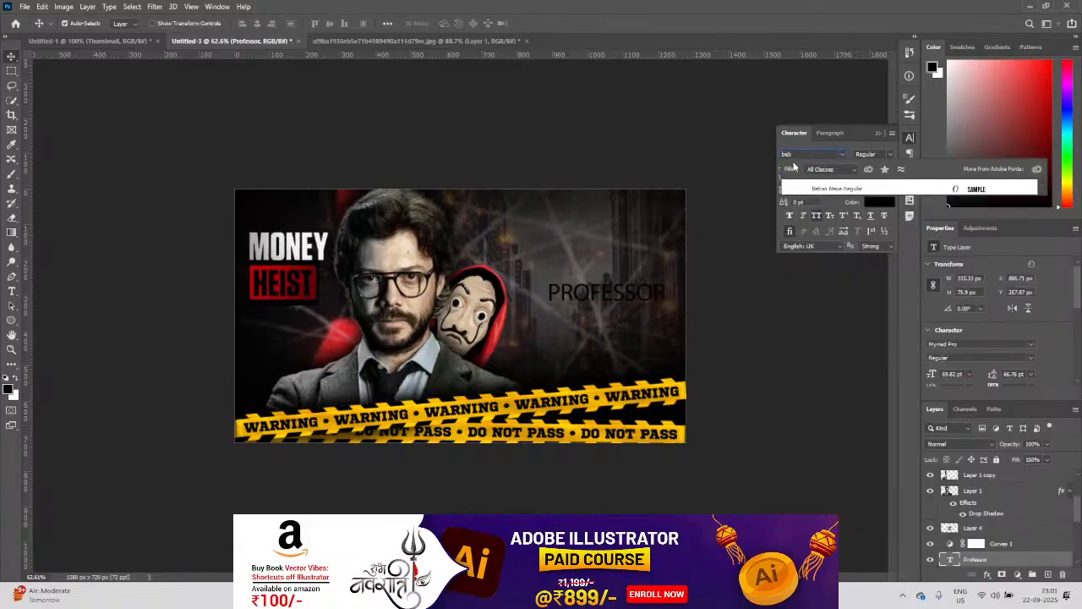
left_click(817, 186)
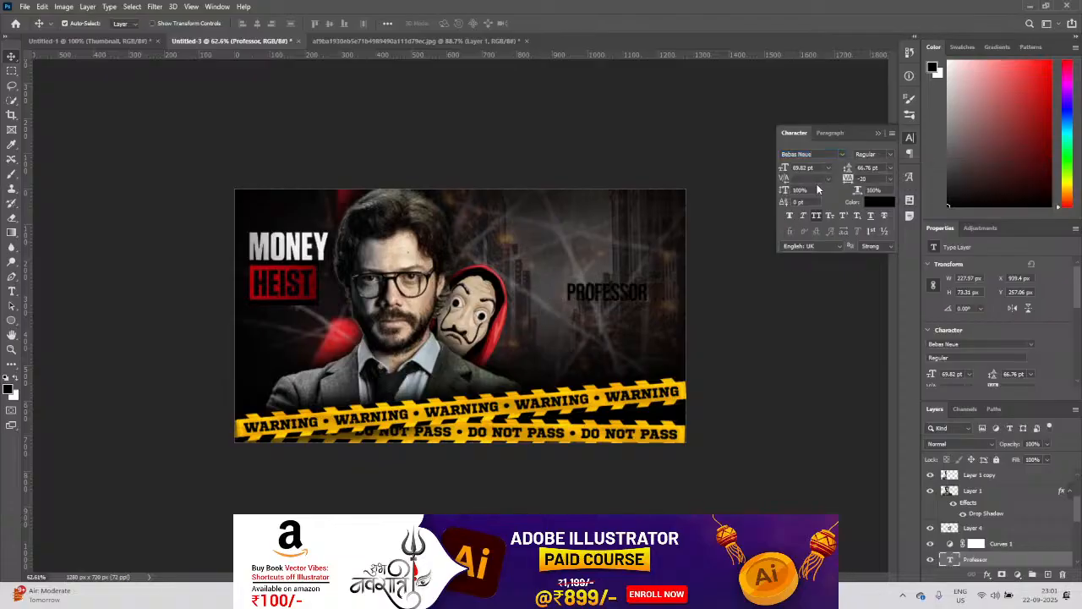
Step: Move the PROFESSOR text higher over the street background and enlarge it to about 117 pt
left_click_drag(620, 300, 663, 278)
key("ctrl+t")
key("Return")
Step: Set the PROFESSOR text's colour to bright red and its tracking to 0
left_click(879, 201)
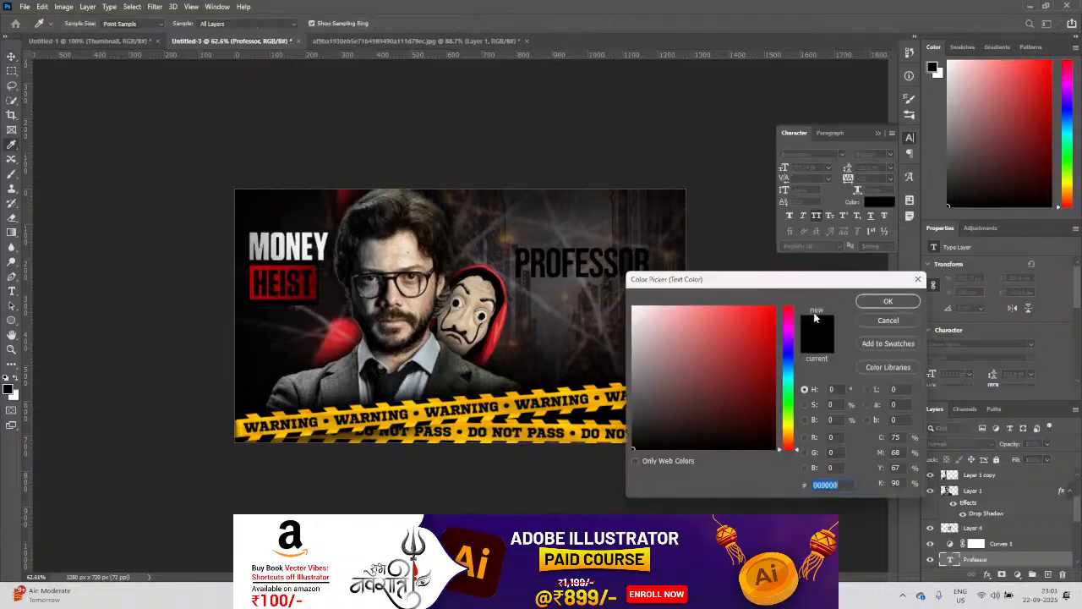
left_click(761, 314)
left_click(888, 301)
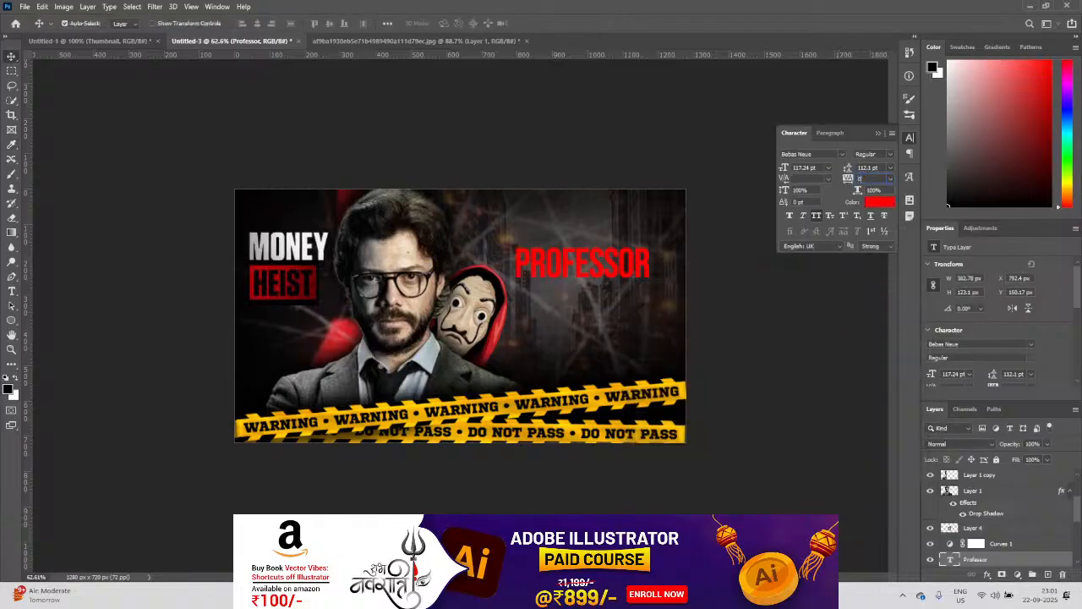
key("Return")
left_click(635, 240)
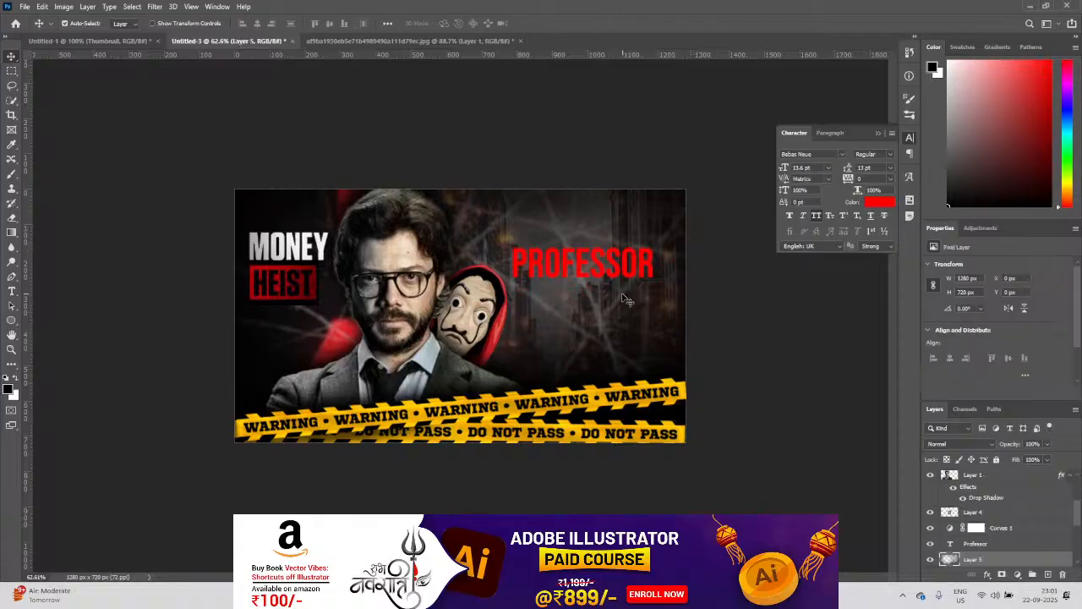
Step: Give the PROFESSOR text a drop shadow with a 90° angle, 3 px distance, 16 px size and about 58% opacity
left_click(1011, 545)
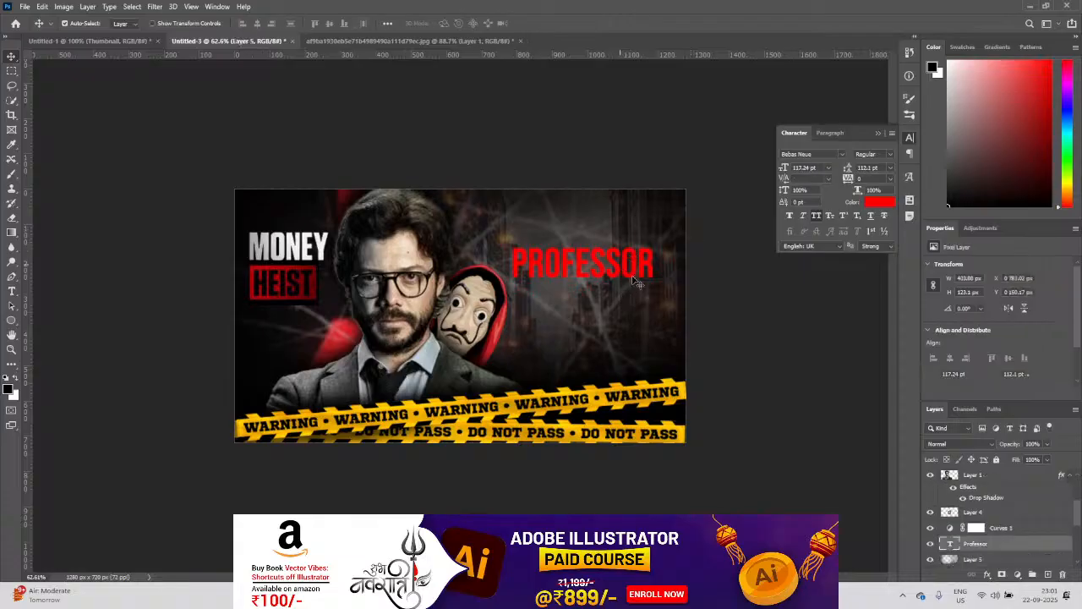
double_click(1019, 546)
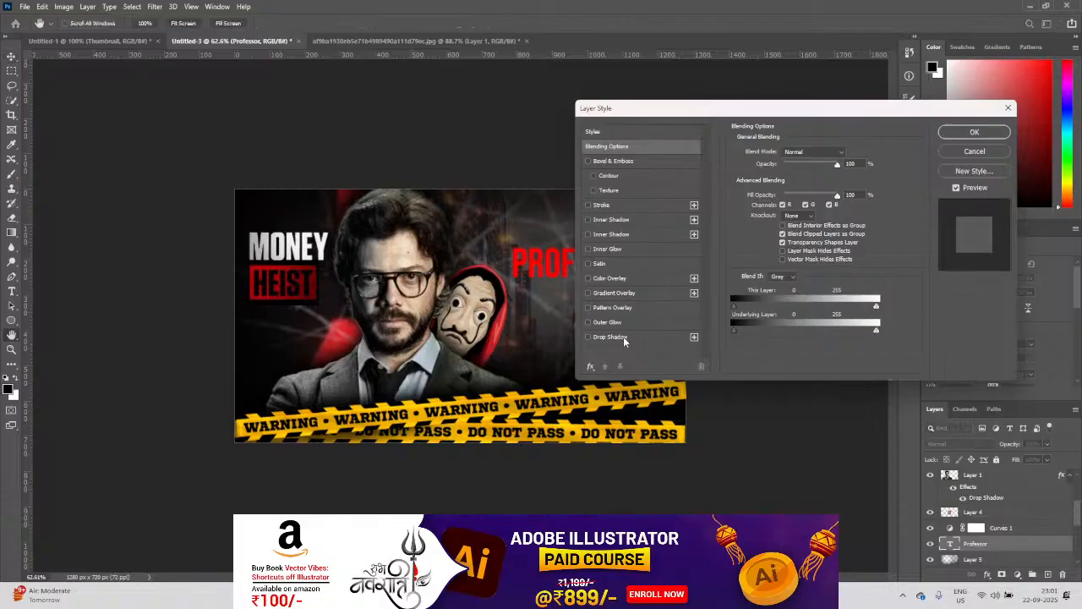
left_click(624, 337)
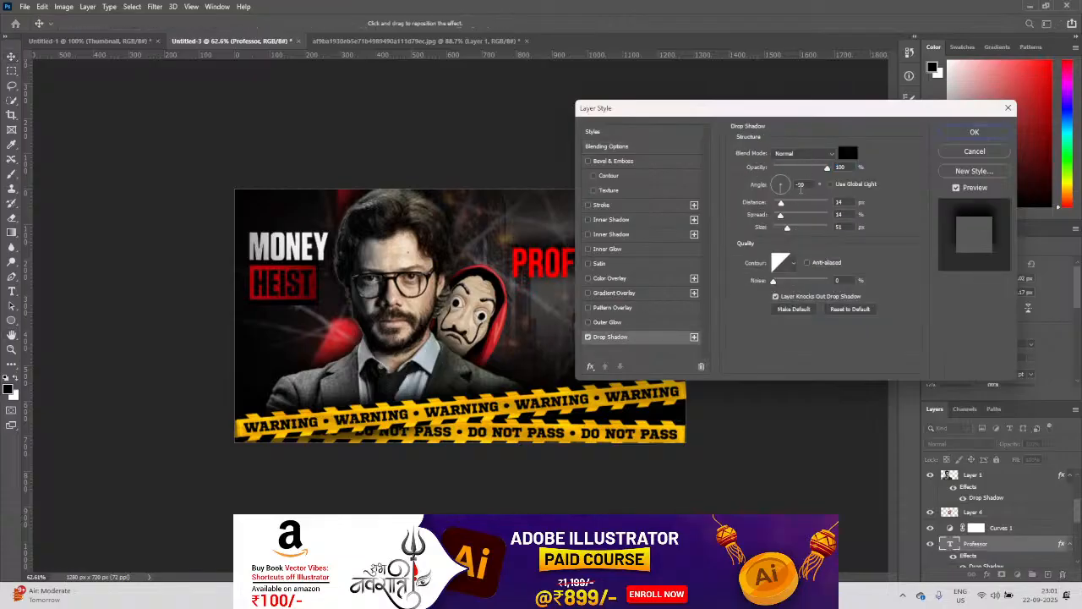
left_click(742, 183)
type("90")
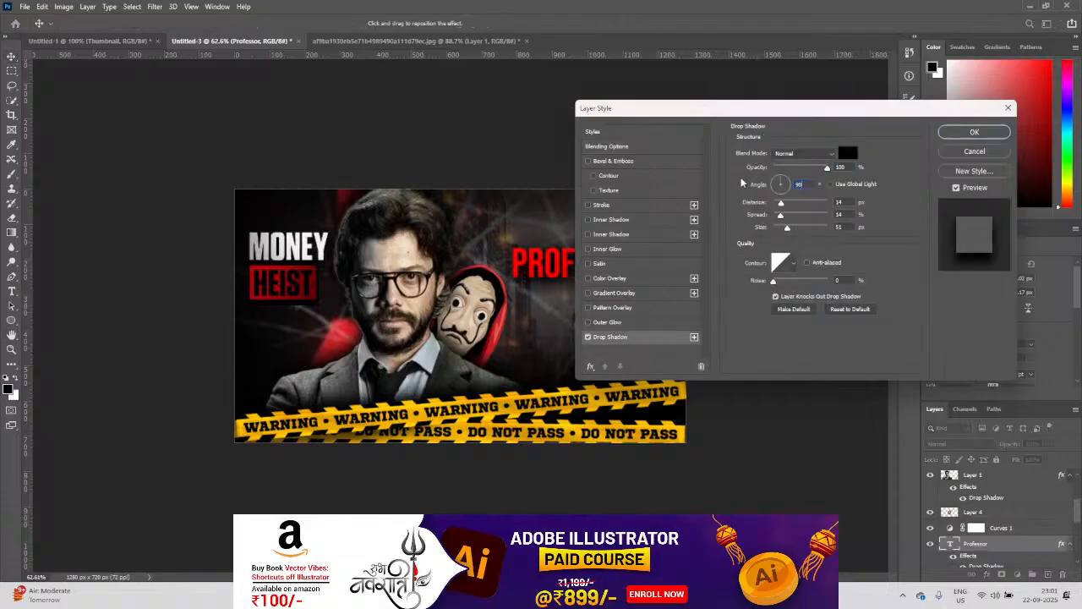
left_click_drag(748, 110, 811, 109)
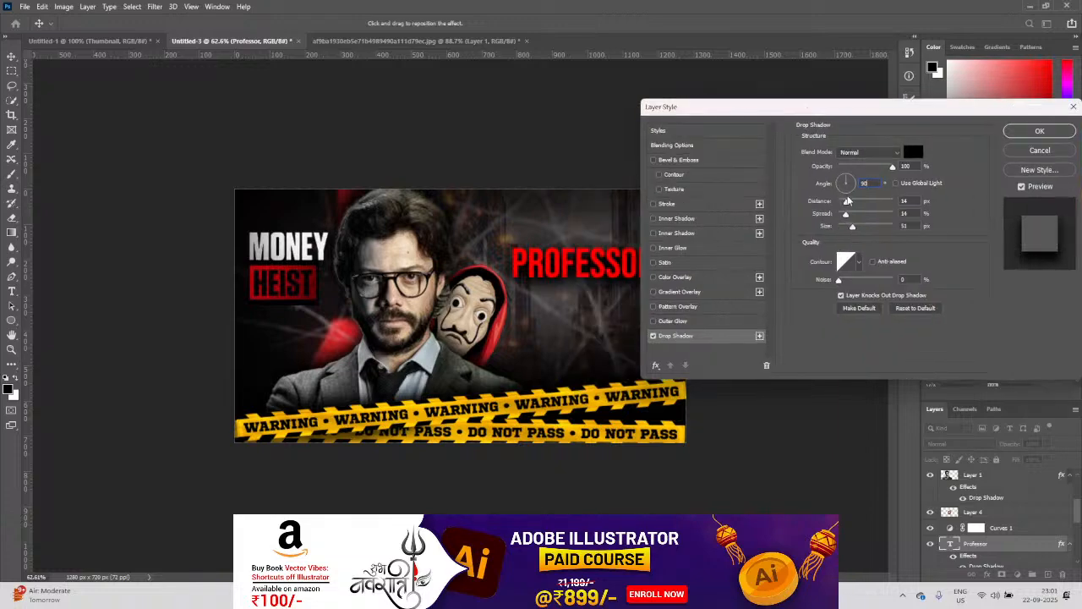
left_click_drag(847, 203, 846, 228)
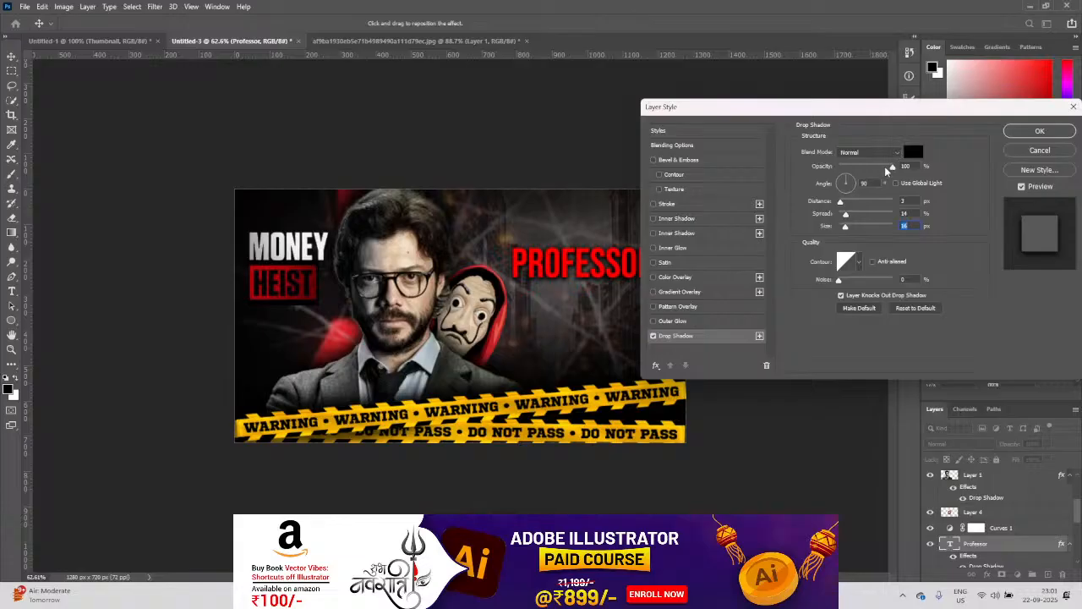
left_click_drag(892, 166, 870, 169)
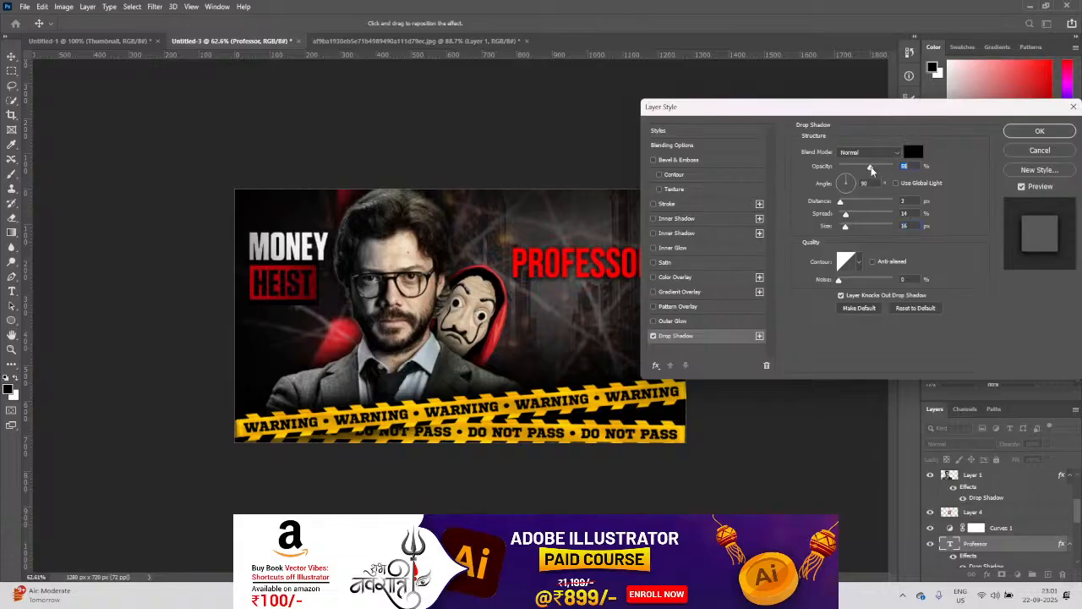
left_click(1040, 131)
Step: Scale the PROFESSOR headline up to about 130 pt
double_click(630, 260)
key("ctrl+t")
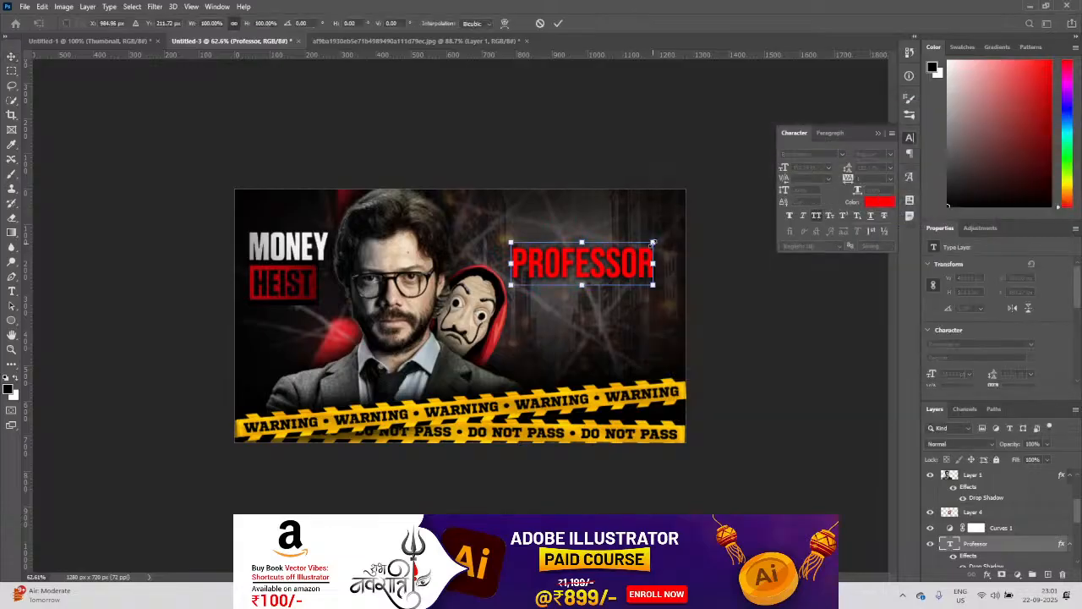
left_click_drag(657, 244, 670, 243)
key("Return")
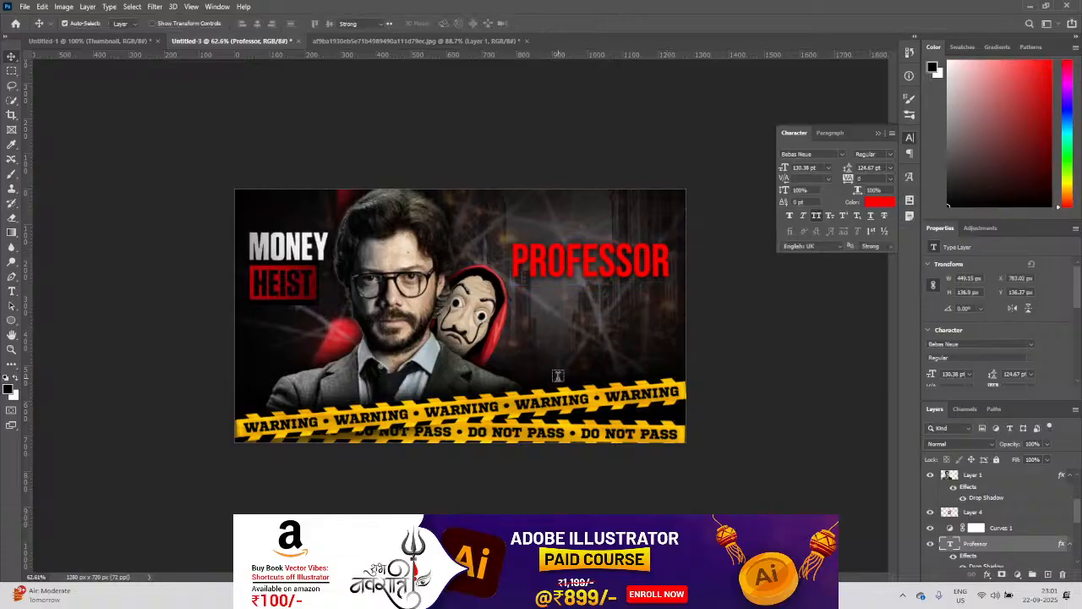
Step: Add the text "is back" below the PROFESSOR headline and enlarge it to about 102 pt
left_click(556, 376)
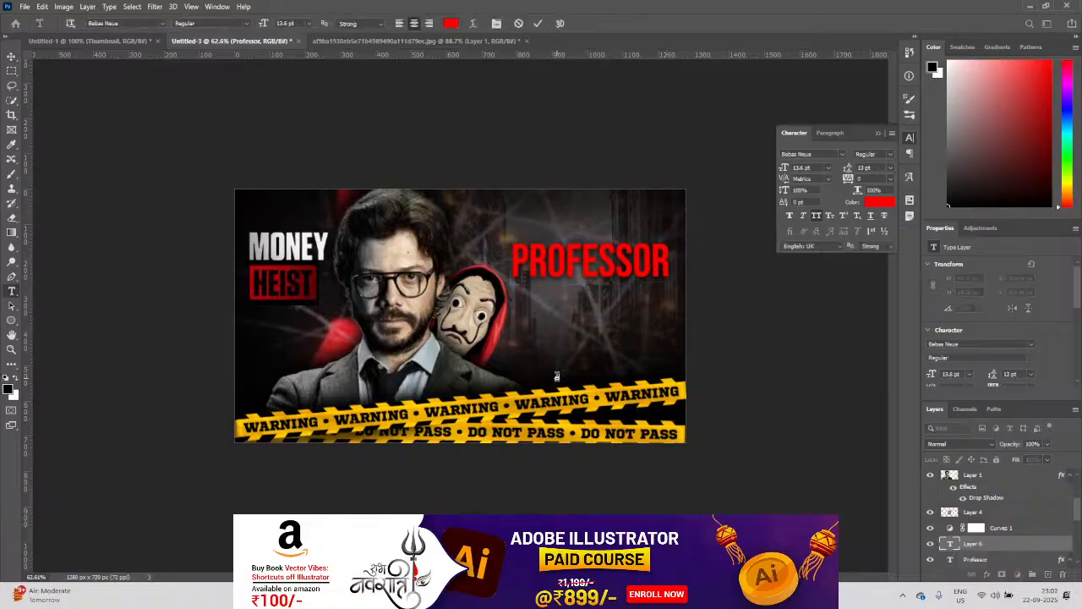
left_click(11, 55)
left_click(93, 41)
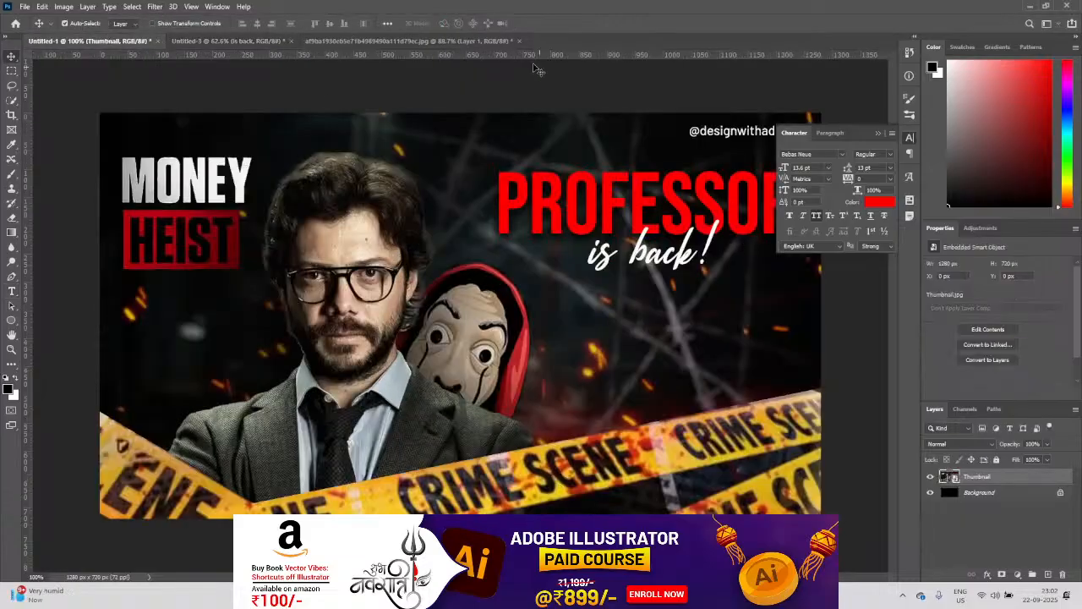
left_click(317, 40)
left_click(275, 41)
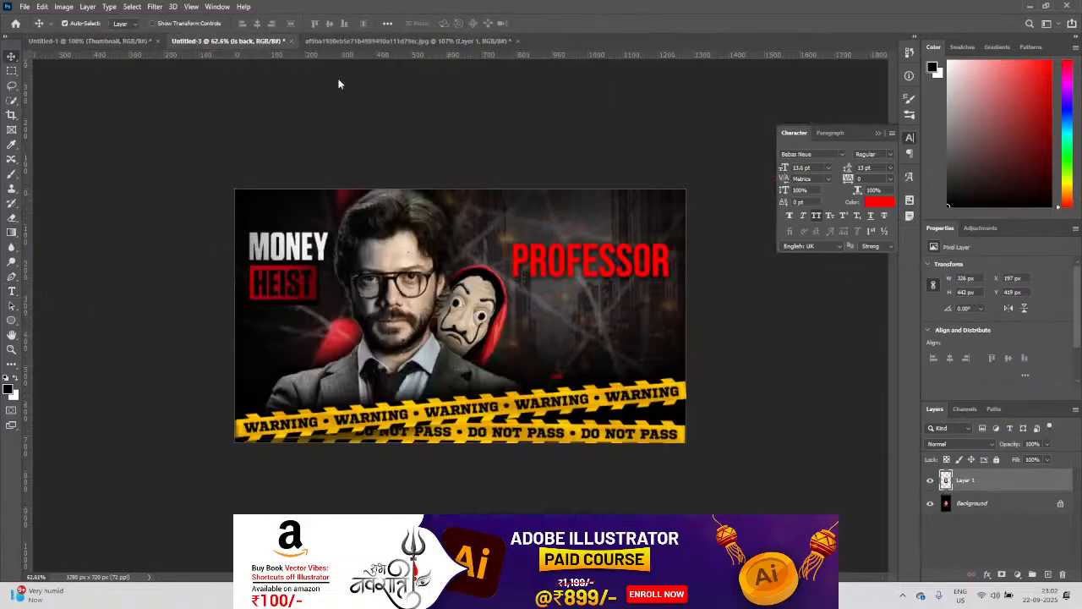
scroll(597, 312, "up", 4)
key("ctrl+t")
left_click_drag(611, 401, 719, 353)
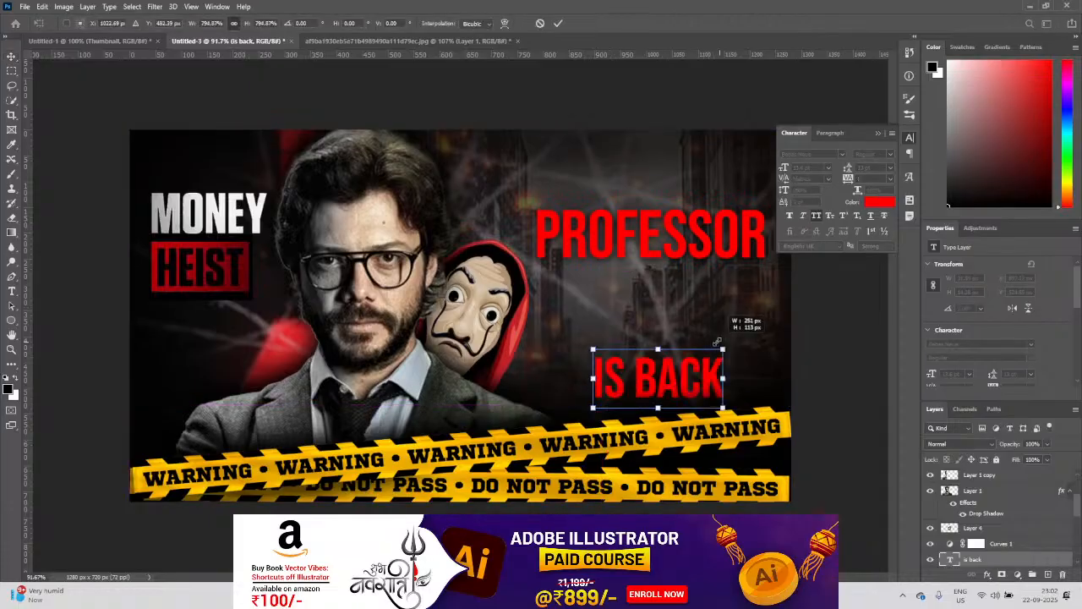
key("Return")
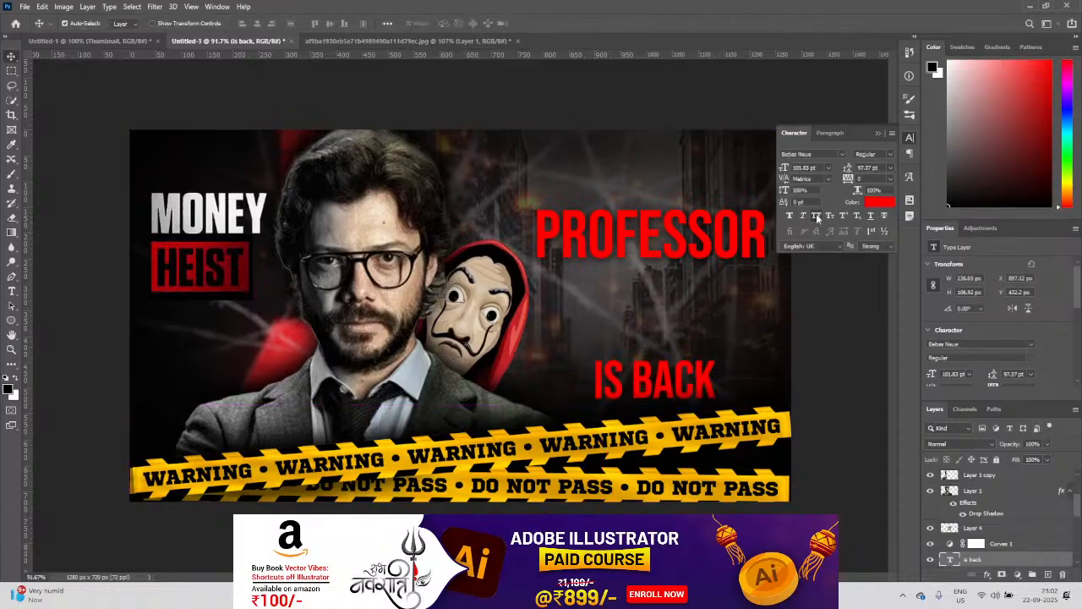
Step: Turn off All Caps for the "is back" text, set its font to Rosellinda Alyamore and colour it white
left_click(841, 154)
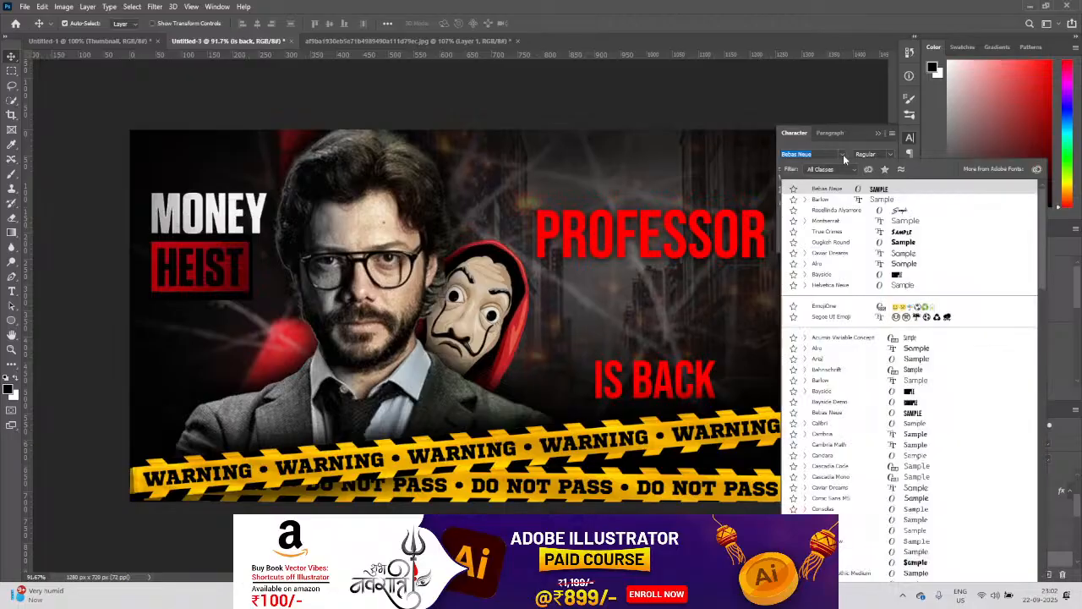
left_click(852, 211)
left_click(879, 202)
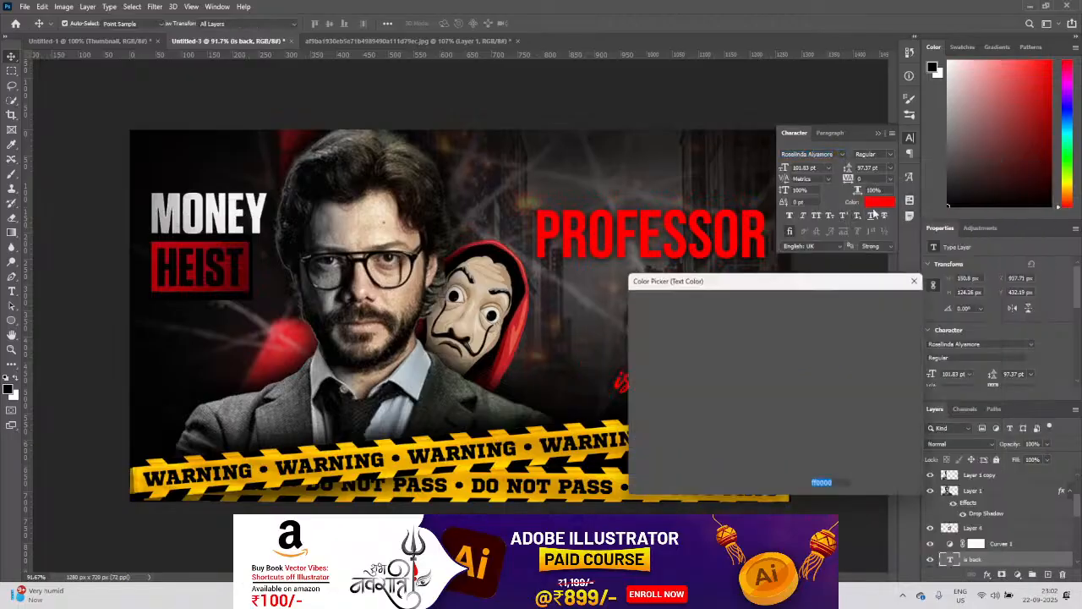
left_click(635, 304)
left_click(898, 302)
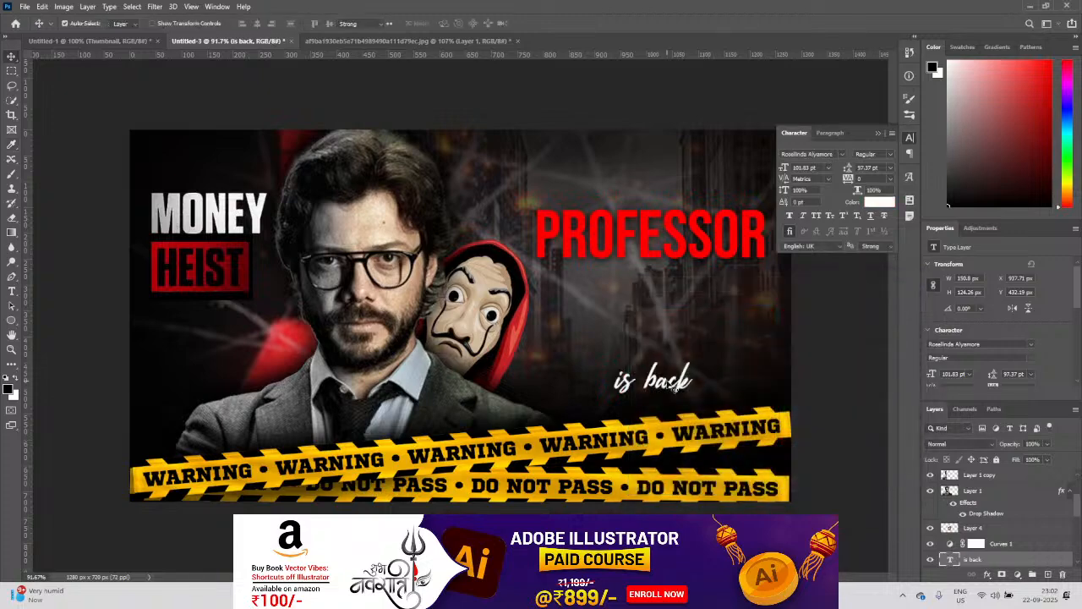
Step: Add an exclamation mark so the script text reads "is back!"
double_click(672, 382)
left_click(693, 377)
type("!")
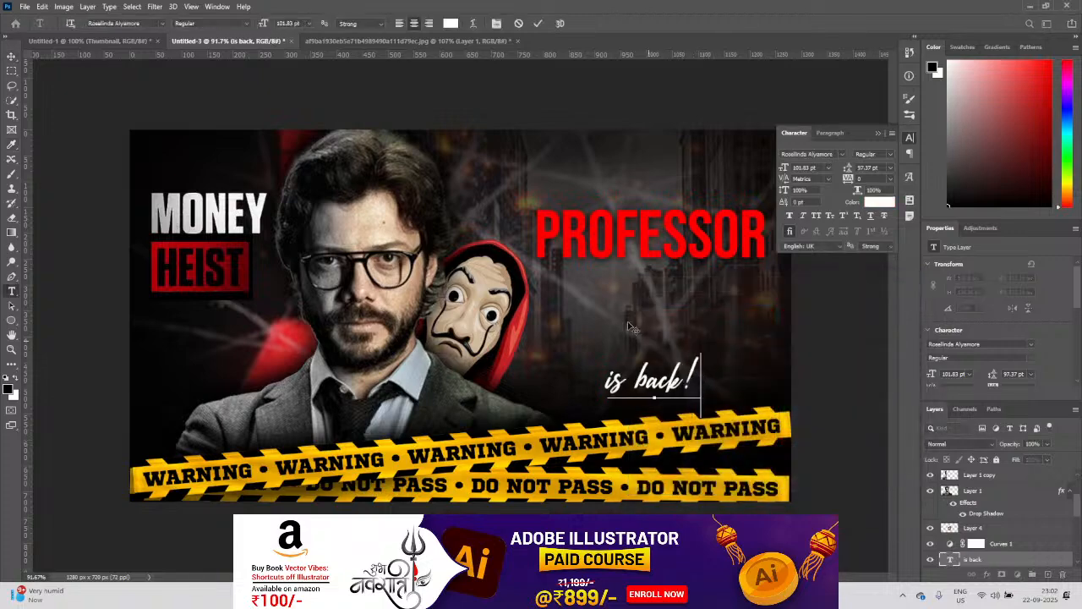
Step: Enlarge the "is back!" script text to about 129.5 pt and place it overlapping the lower edge of PROFESSOR
left_click(11, 56)
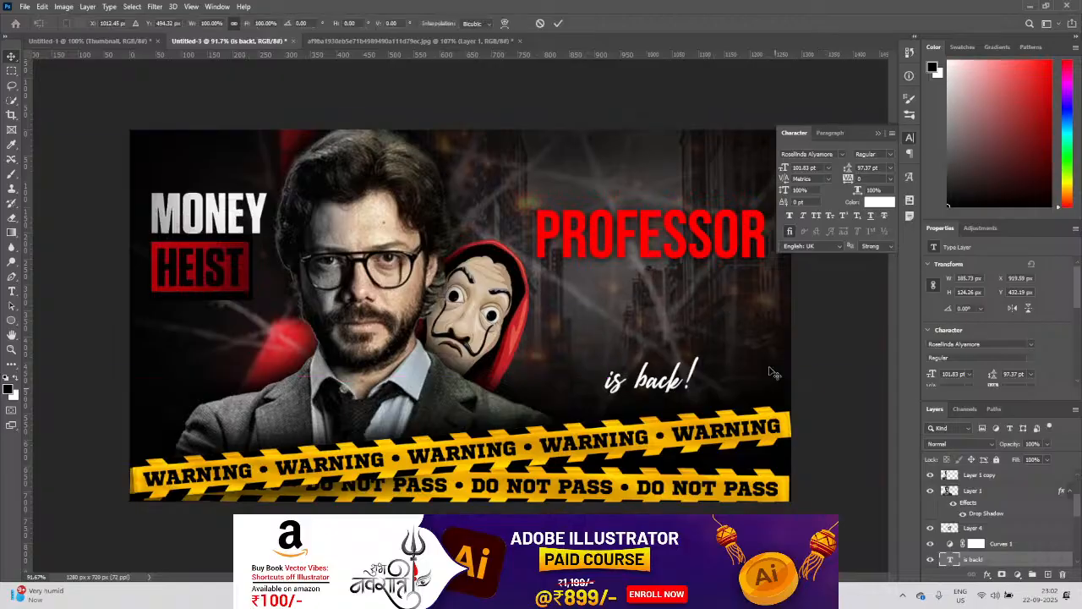
key("ctrl+t")
left_click_drag(704, 349, 698, 267)
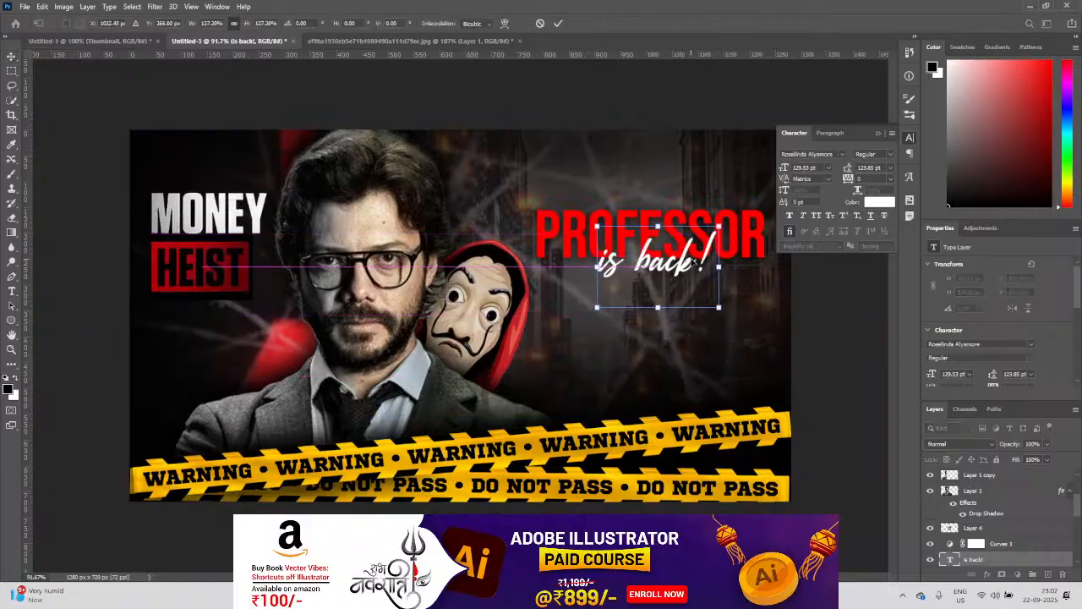
key("Return")
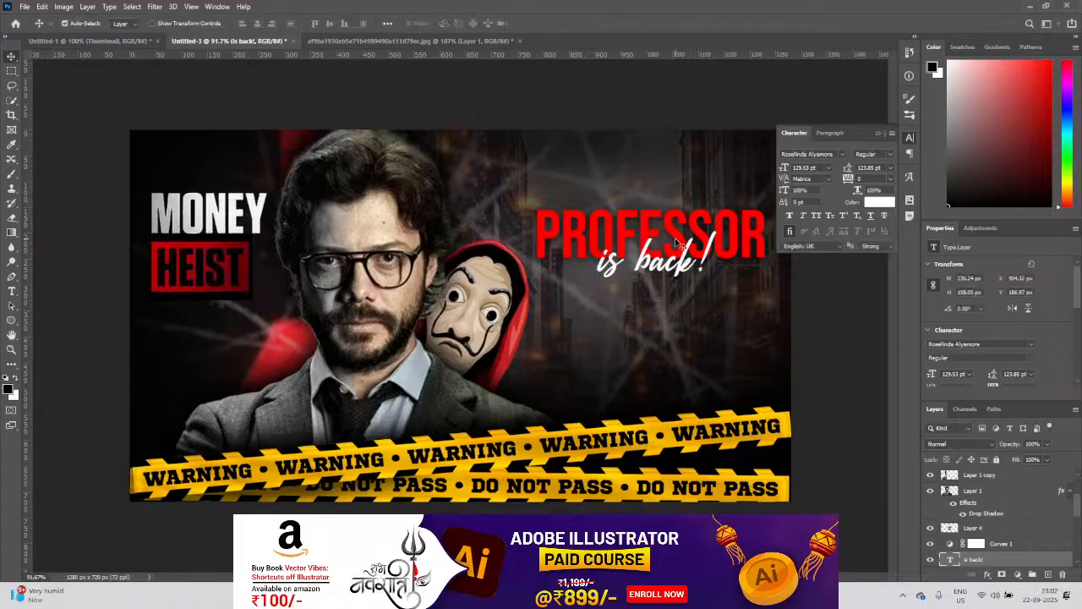
left_click_drag(702, 235, 700, 232)
Step: Centre "is back!" horizontally with the PROFESSOR headline and scale both texts up by about 2%
left_click(749, 233, "shift")
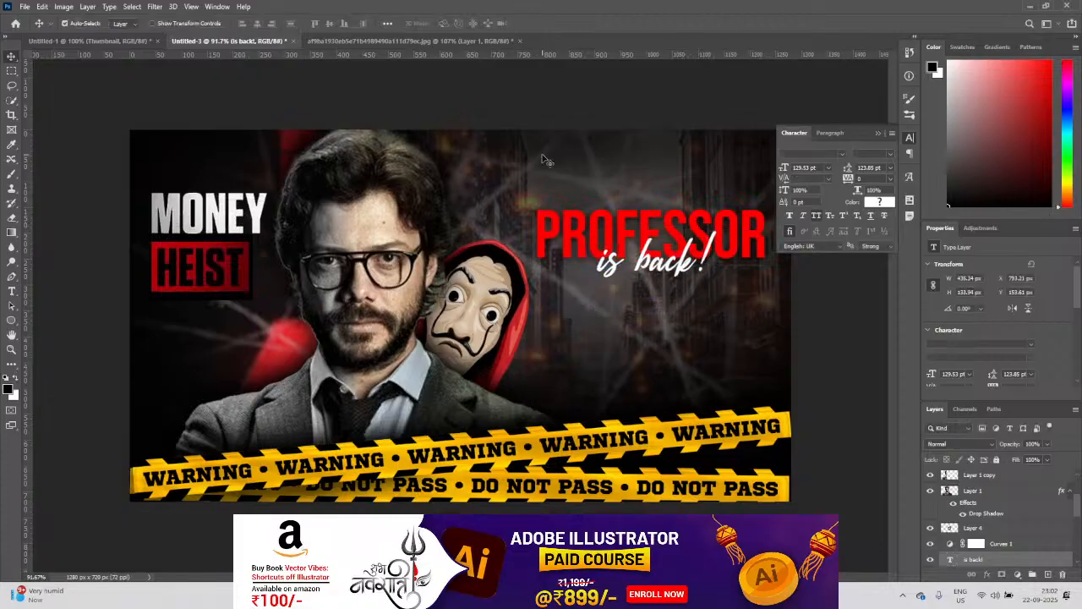
left_click(242, 24)
left_click(257, 24)
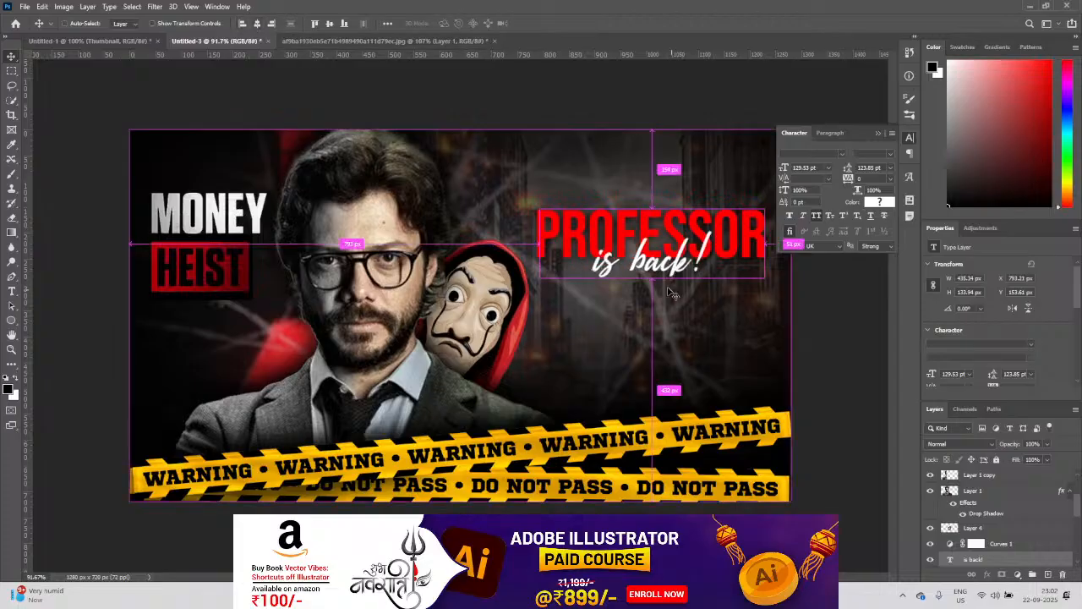
key("ctrl+t")
left_click_drag(534, 204, 528, 199)
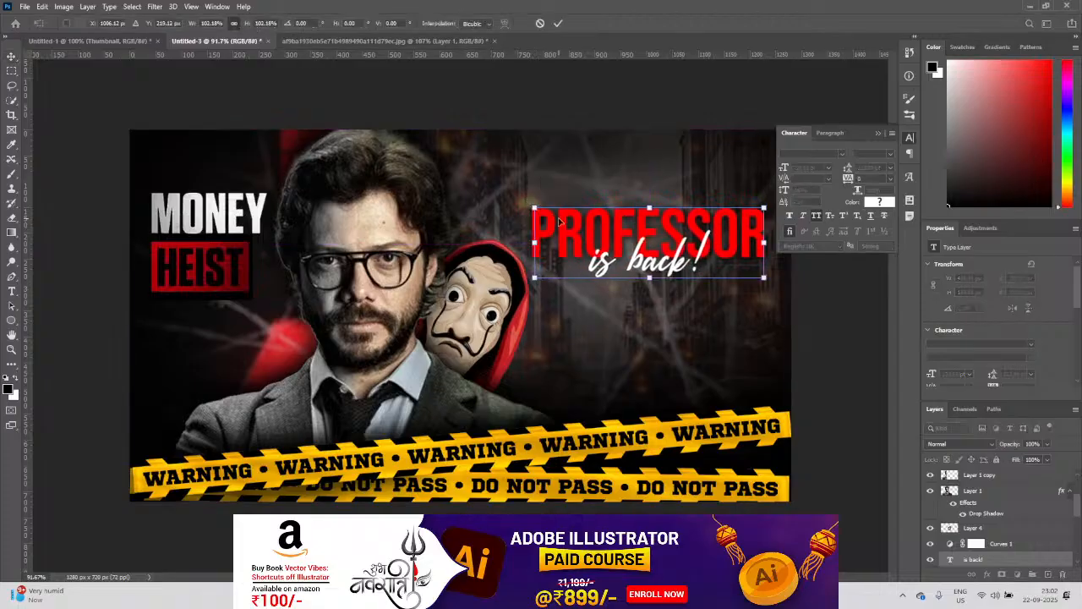
key("Return")
key("super")
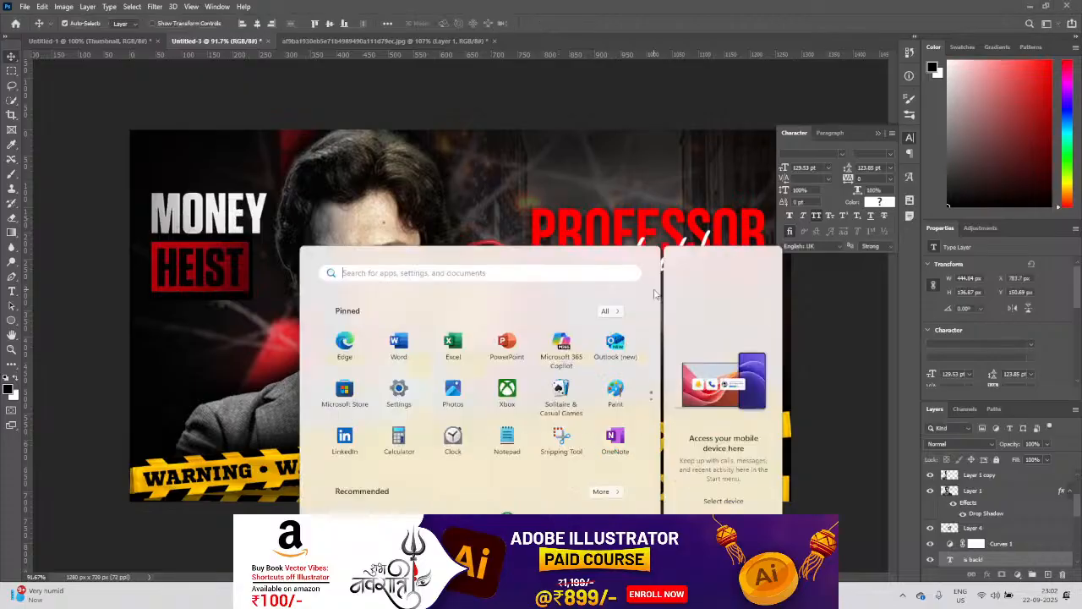
key("super")
Step: Add a separate "created by" text below the headline, above the warning tape
scroll(654, 289, "down", 6)
key("ctrl+plus")
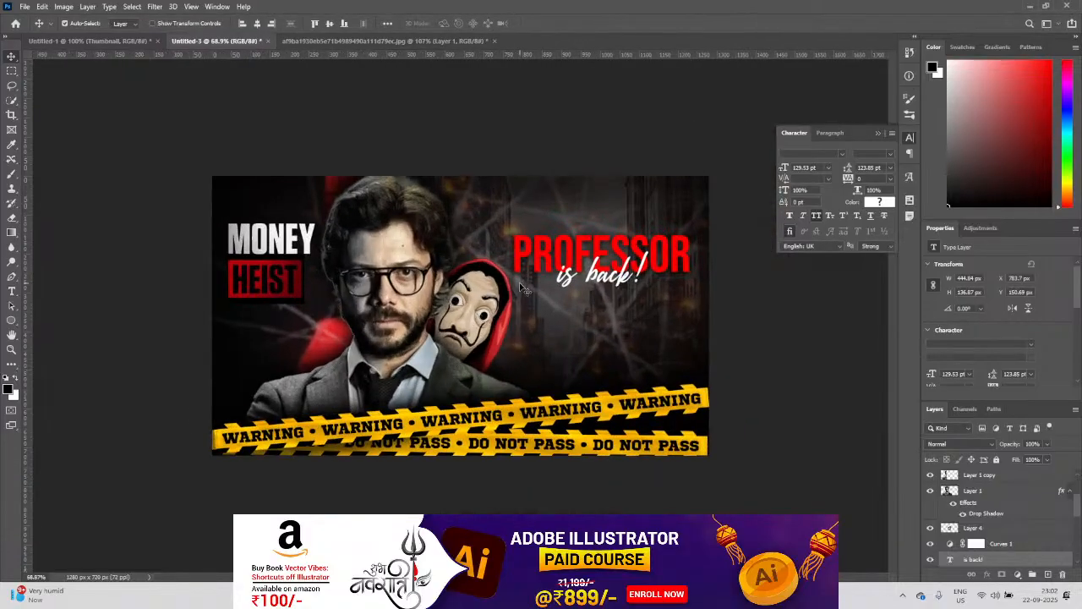
key("t")
left_click(571, 367)
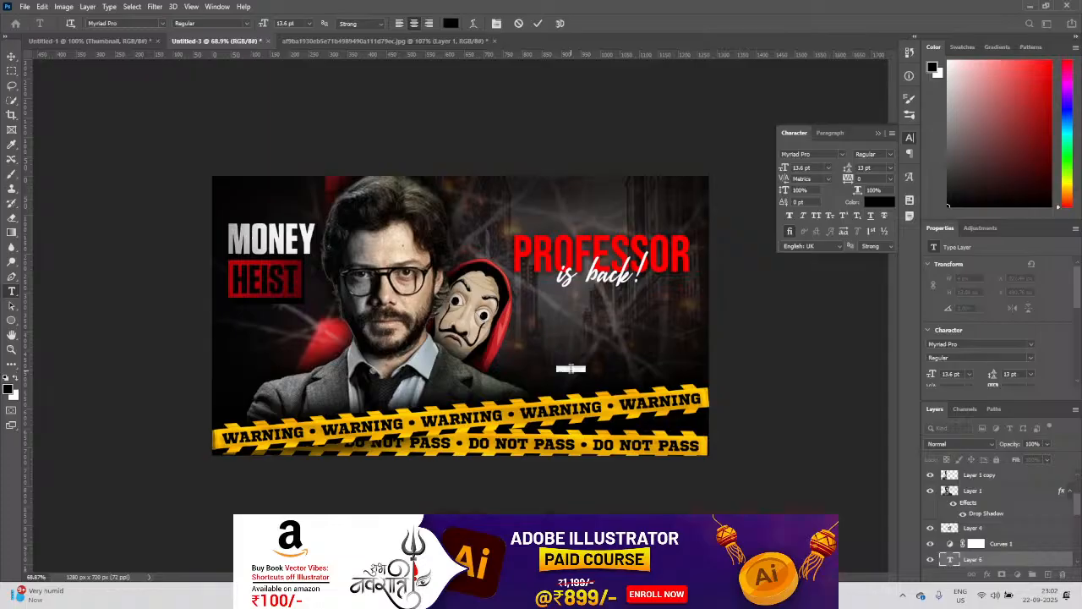
key("BackSpace")
left_click(13, 54)
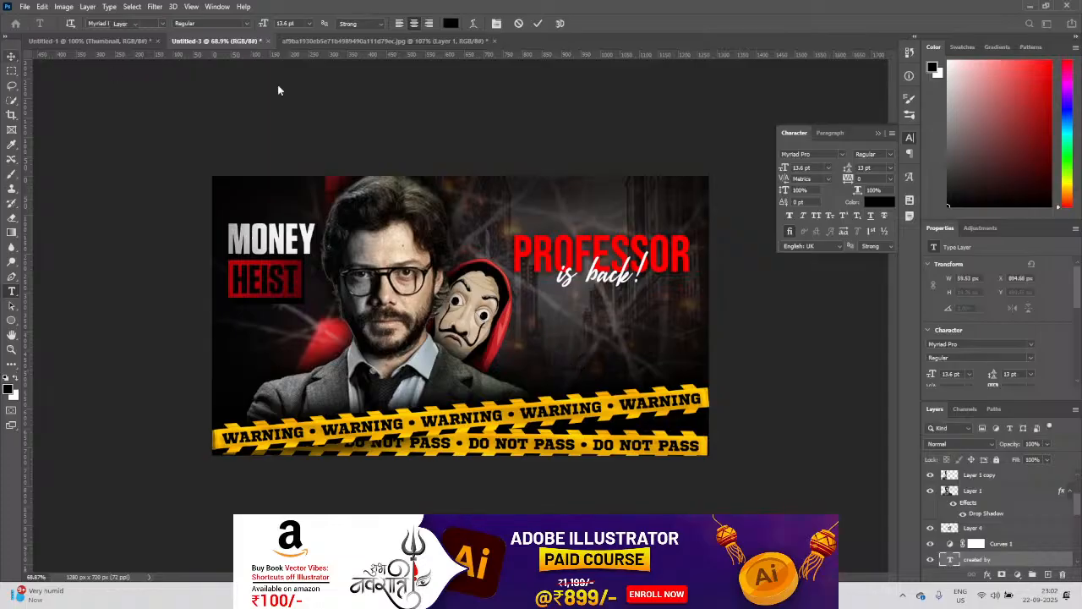
Step: Set the "created by" text to Montserrat Regular and colour it white
left_click(817, 156)
type("mont")
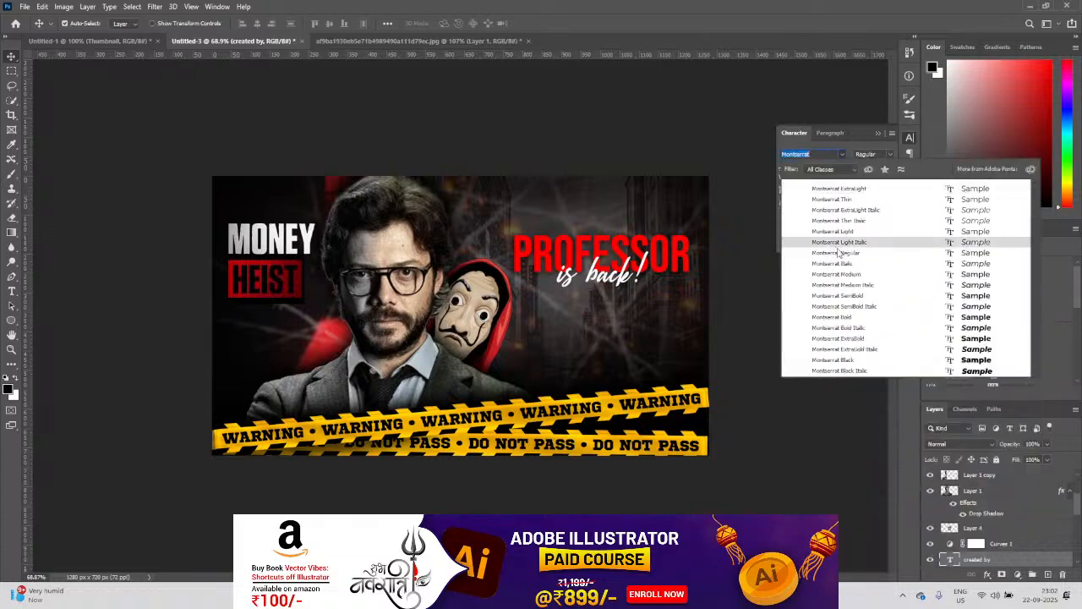
left_click(837, 252)
left_click(877, 201)
left_click_drag(668, 338, 620, 294)
key("Return")
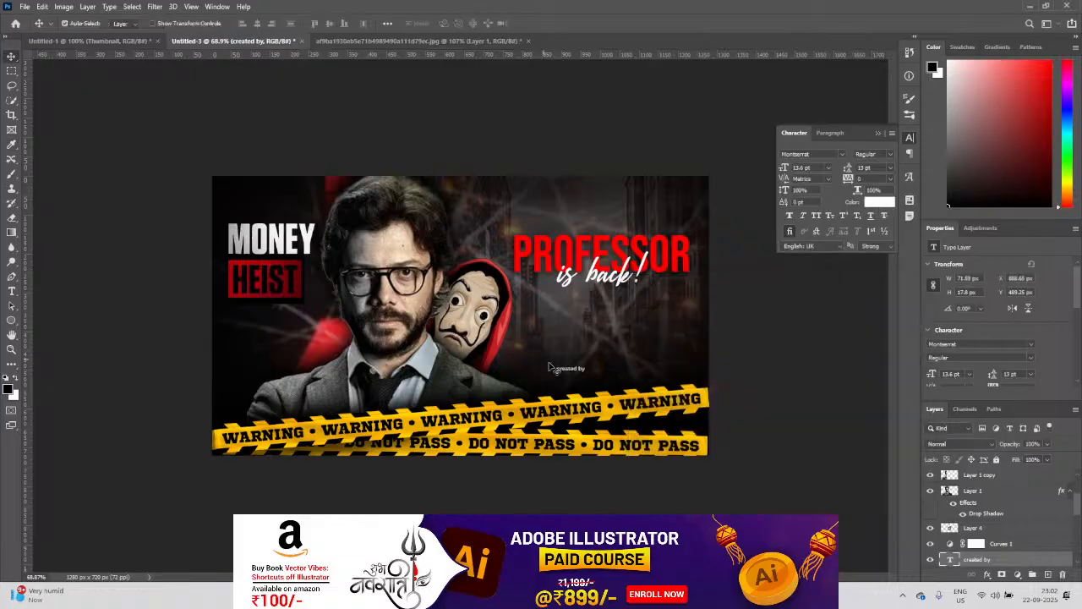
Step: Enlarge the "created by" text to about 20.5 pt and move it up beneath the "is back!" line
scroll(558, 372, "up", 3)
left_click_drag(622, 394, 659, 368)
key("ctrl+t")
key("Return")
Step: Duplicate the "created by" line below itself and replace the copy's text with the creator's social handle
double_click(657, 362)
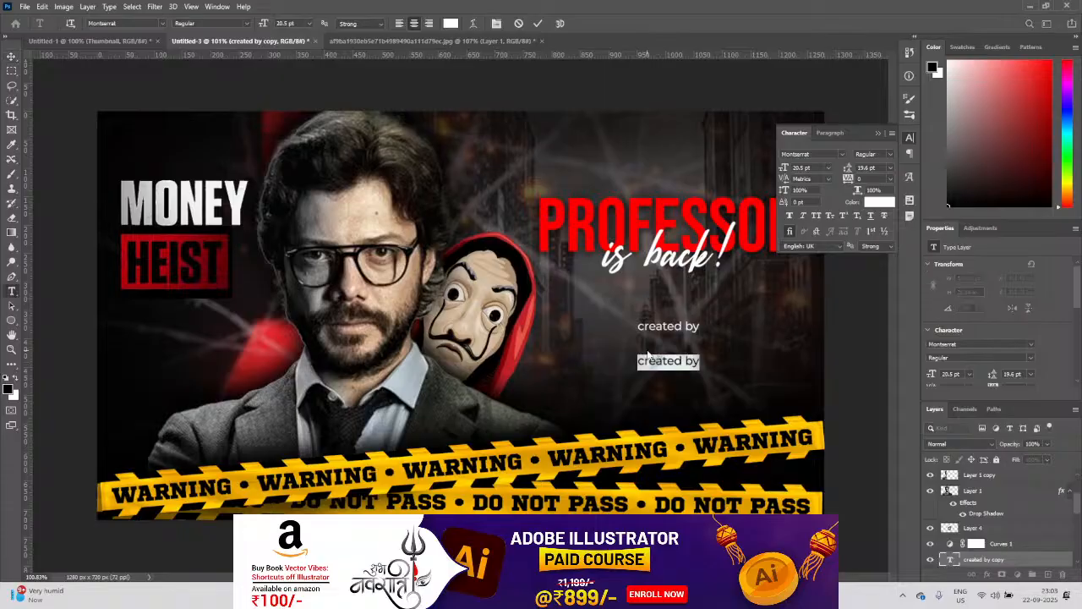
type("@des")
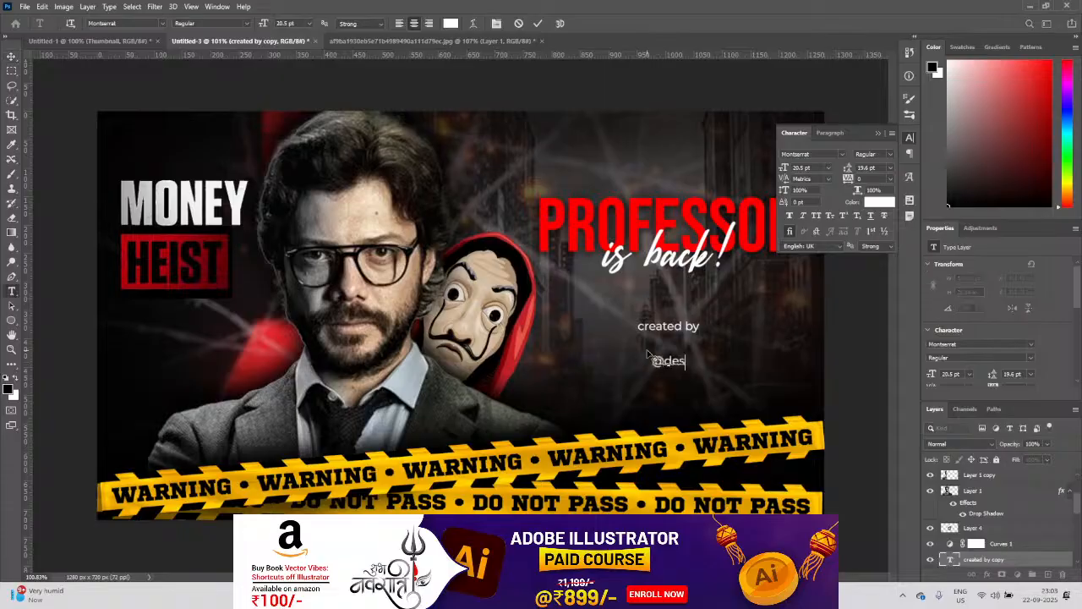
type("ignwithadesh")
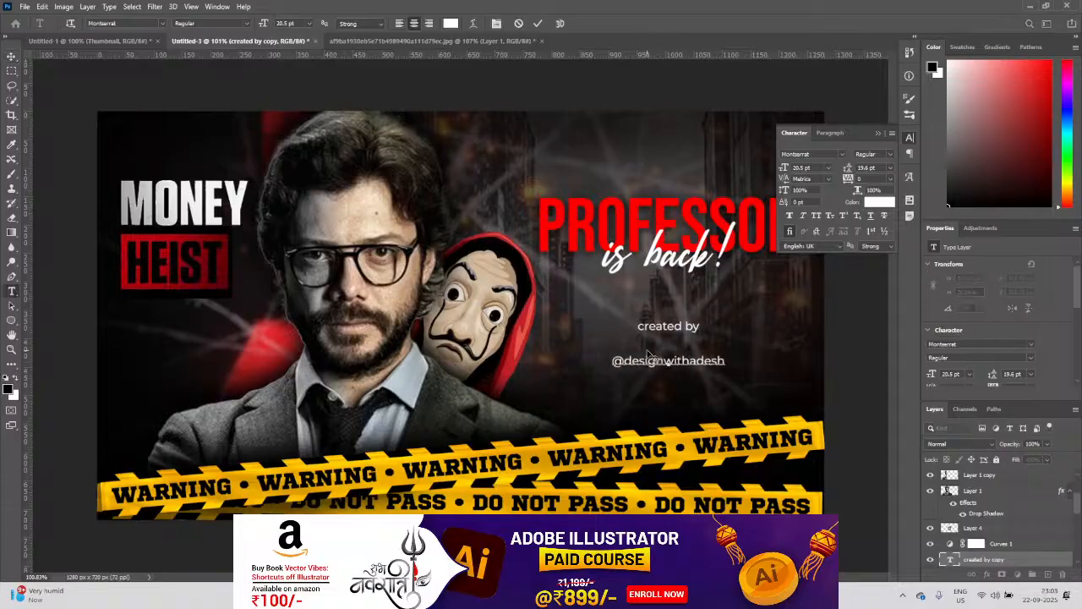
left_click(11, 55)
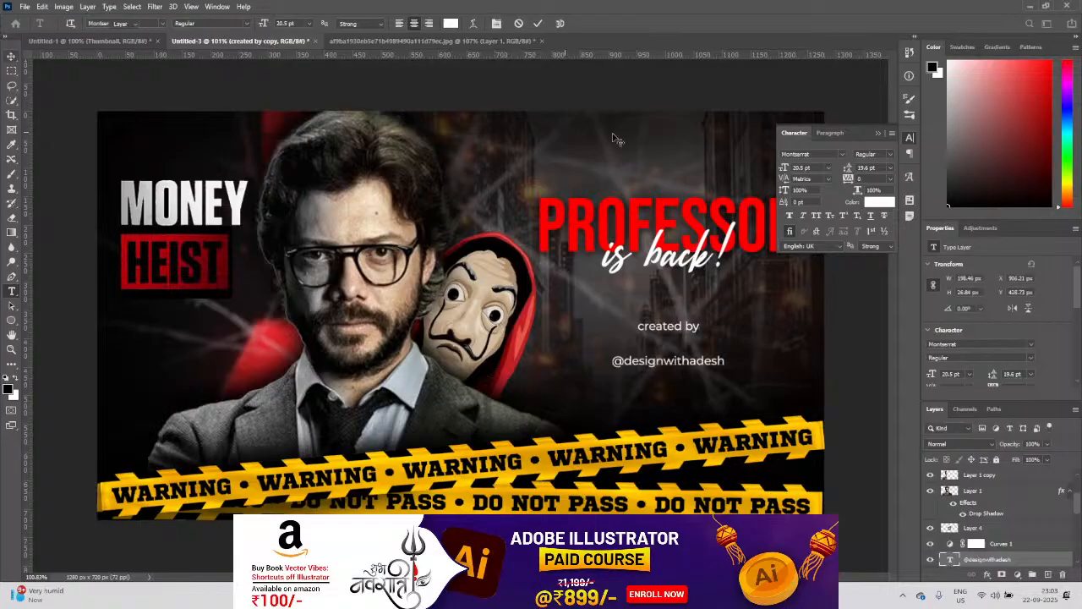
Step: Set the handle text to Montserrat Medium and move it up close under the "created by" line
left_click(888, 155)
left_click_drag(686, 361, 682, 343)
key("Up")
key("Up")
key("Up")
key("Up")
key("Up")
key("Up")
key("Up")
key("Up")
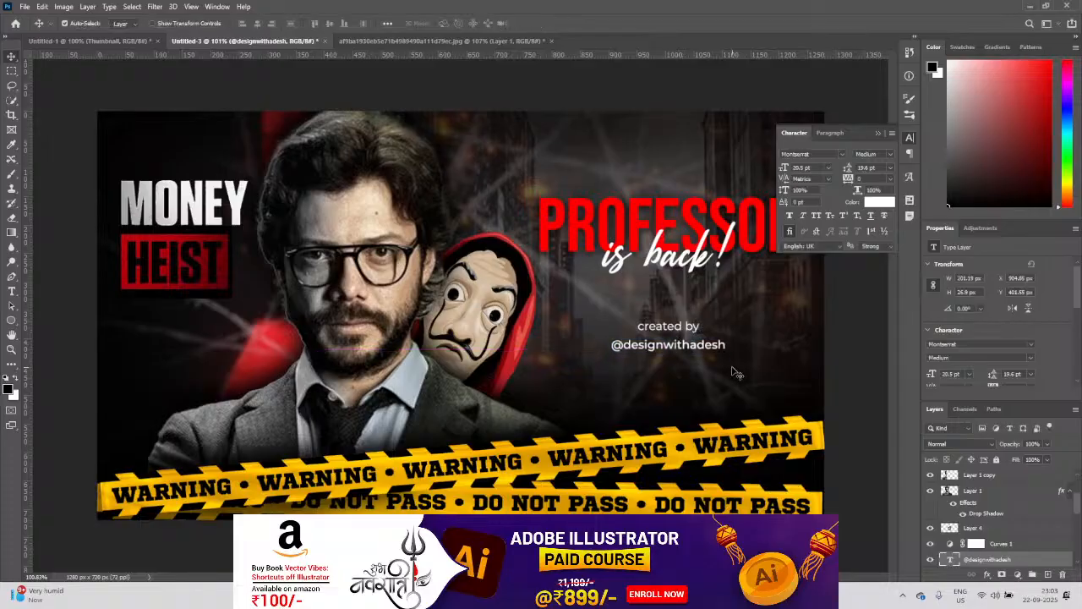
Step: Centre the two credit lines horizontally with the PROFESSOR and "is back!" texts
left_click(680, 264, "shift")
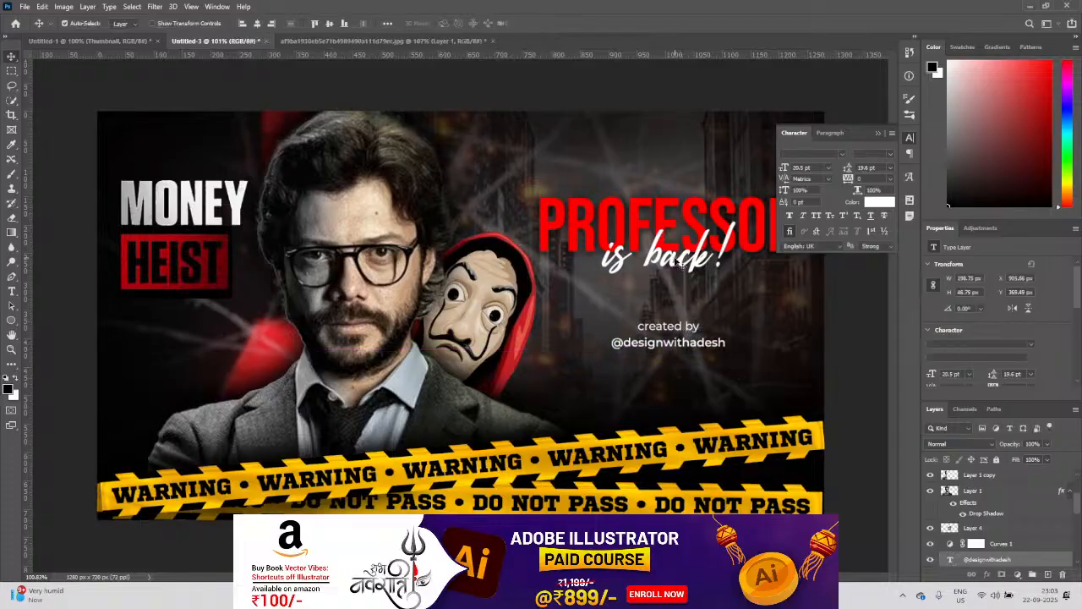
left_click(562, 212, "shift")
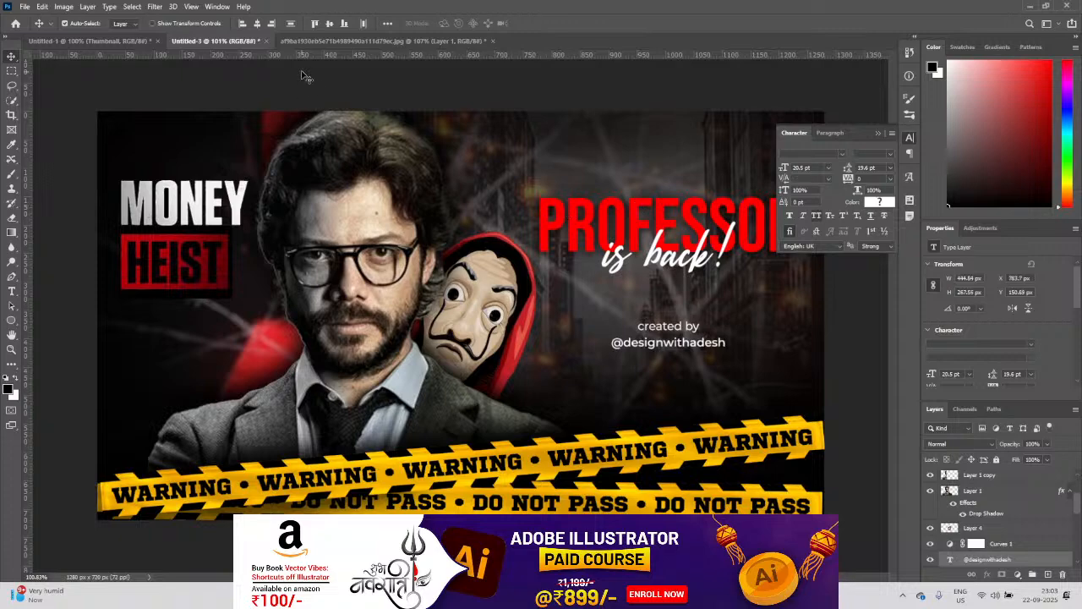
left_click(257, 23)
key("ctrl+minus")
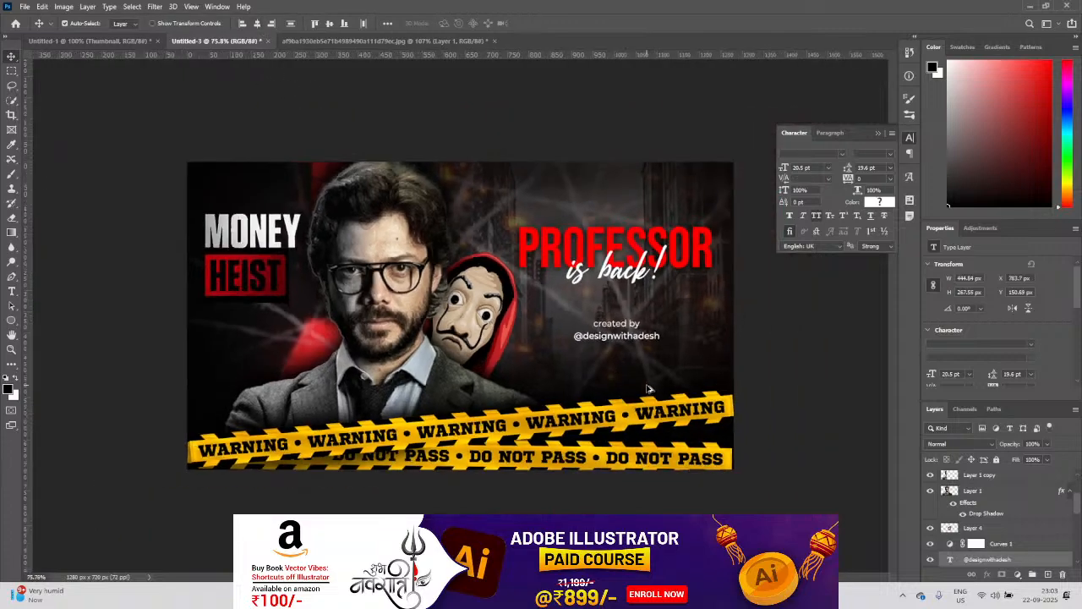
Step: Draw a rectangle about 271 by 90 px over the two credit lines
scroll(620, 267, "up", 1)
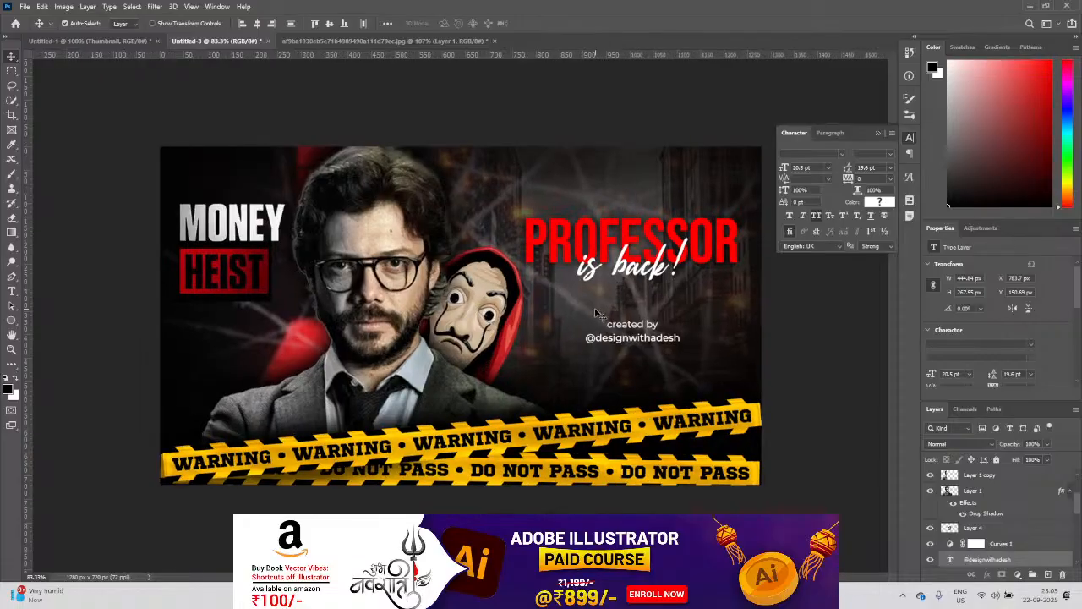
right_click(13, 322)
left_click(51, 321)
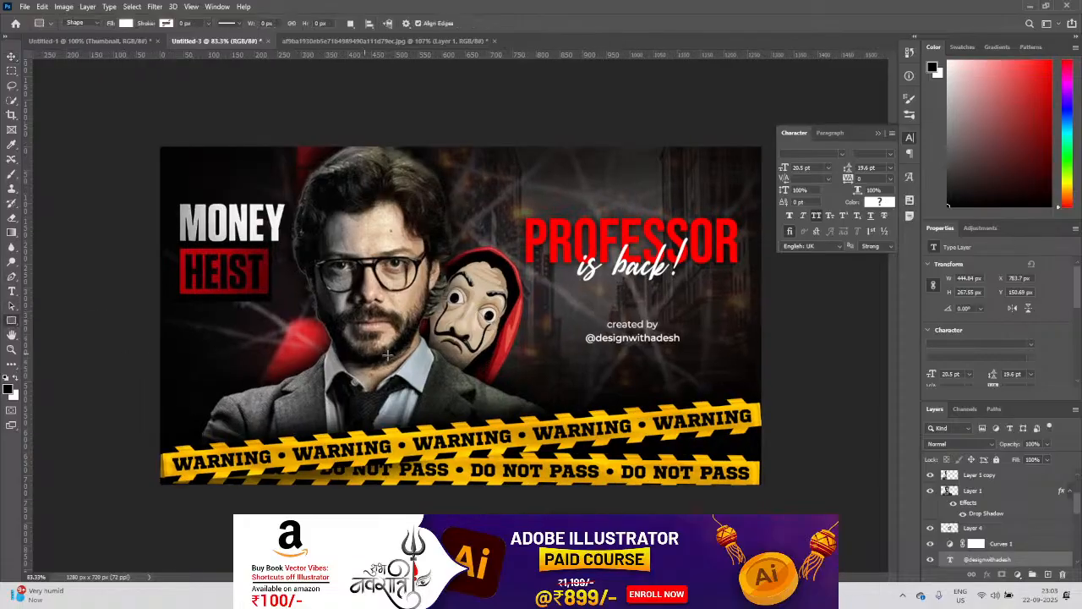
left_click_drag(571, 310, 697, 350)
scroll(673, 337, "up", 4)
key("v")
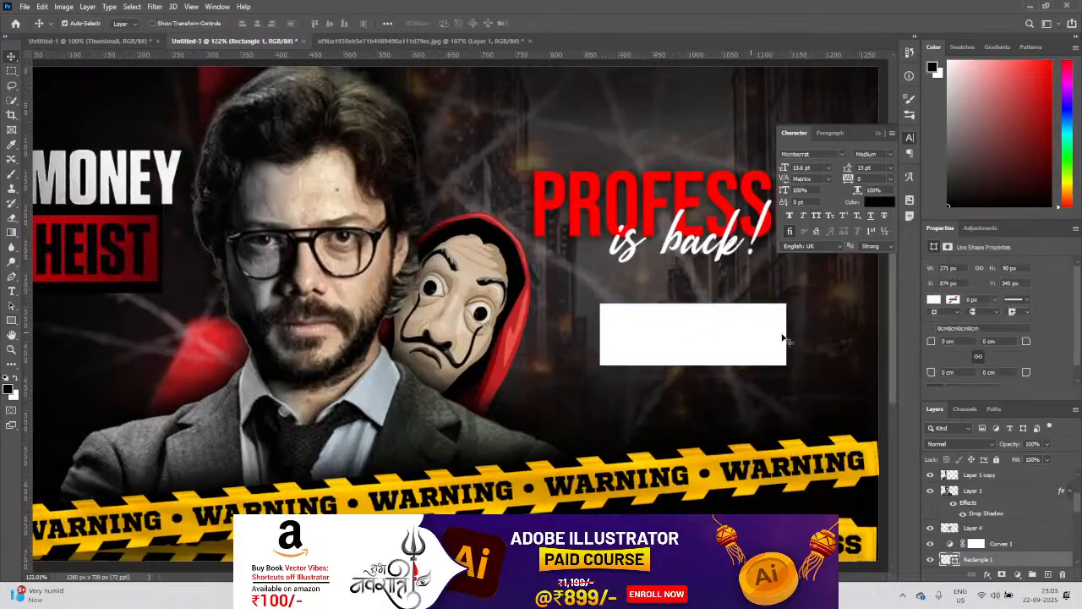
Step: Remove the rectangle's fill, shorten it to about 72 px high around the credit, and round its corners to 1.27 cm
left_click(934, 300)
left_click(932, 321)
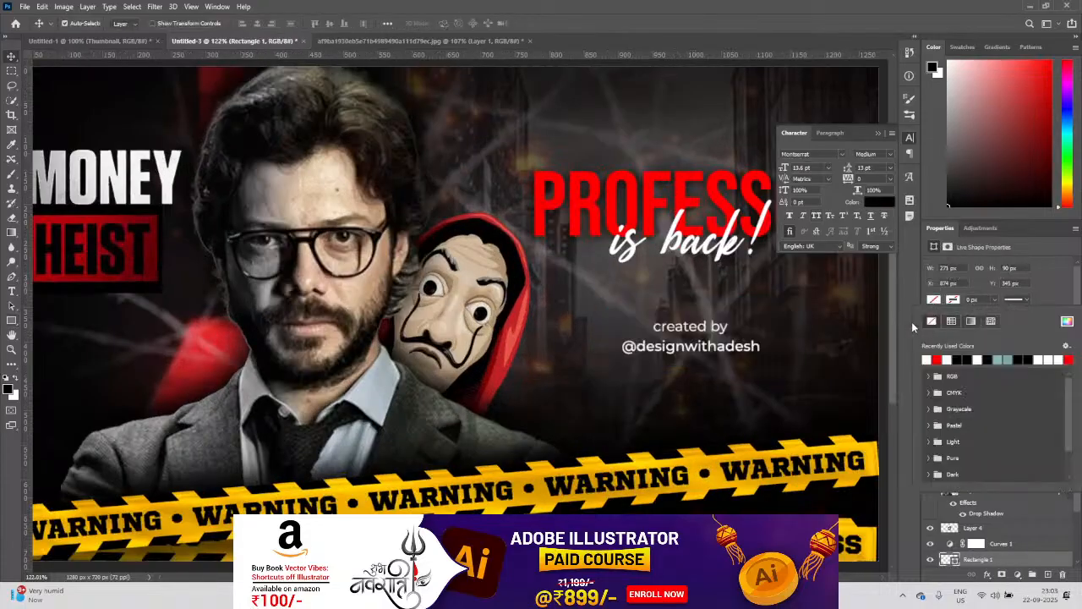
key("Escape")
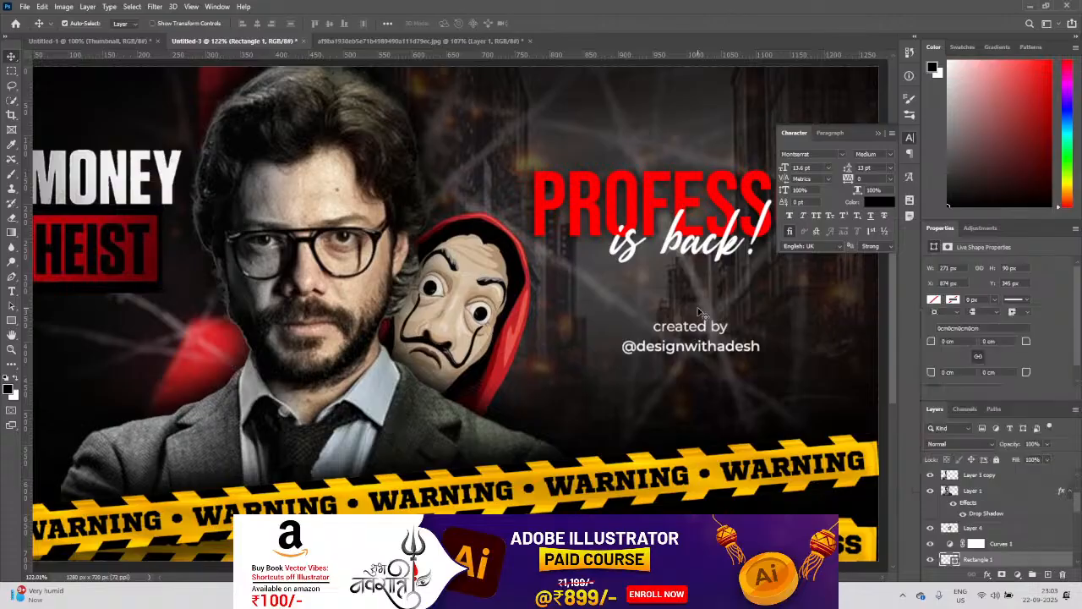
key("ctrl+t")
left_click_drag(694, 302, 693, 314)
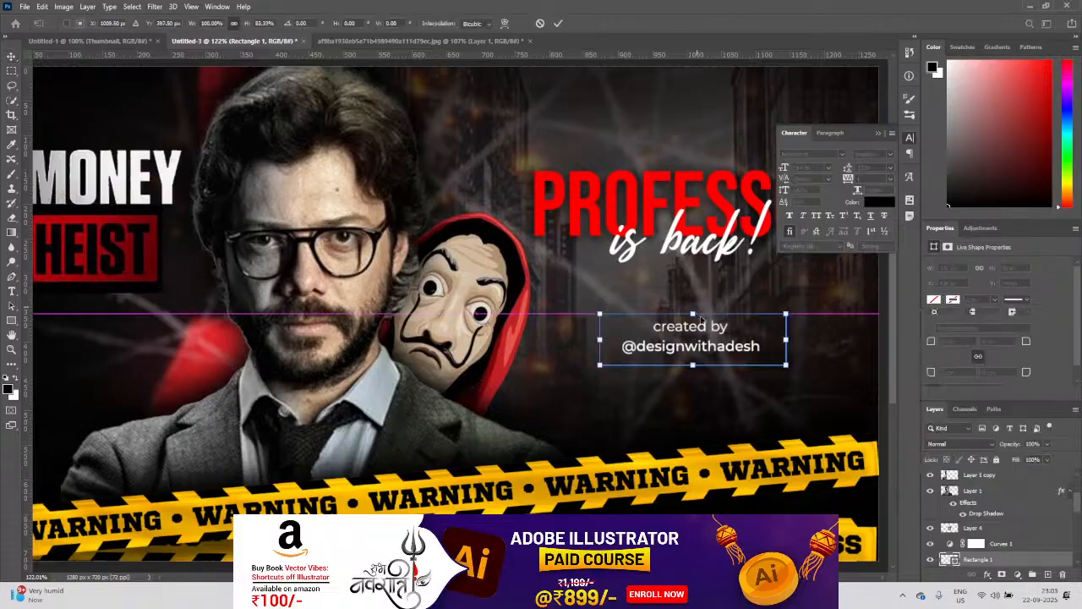
left_click_drag(692, 365, 693, 359)
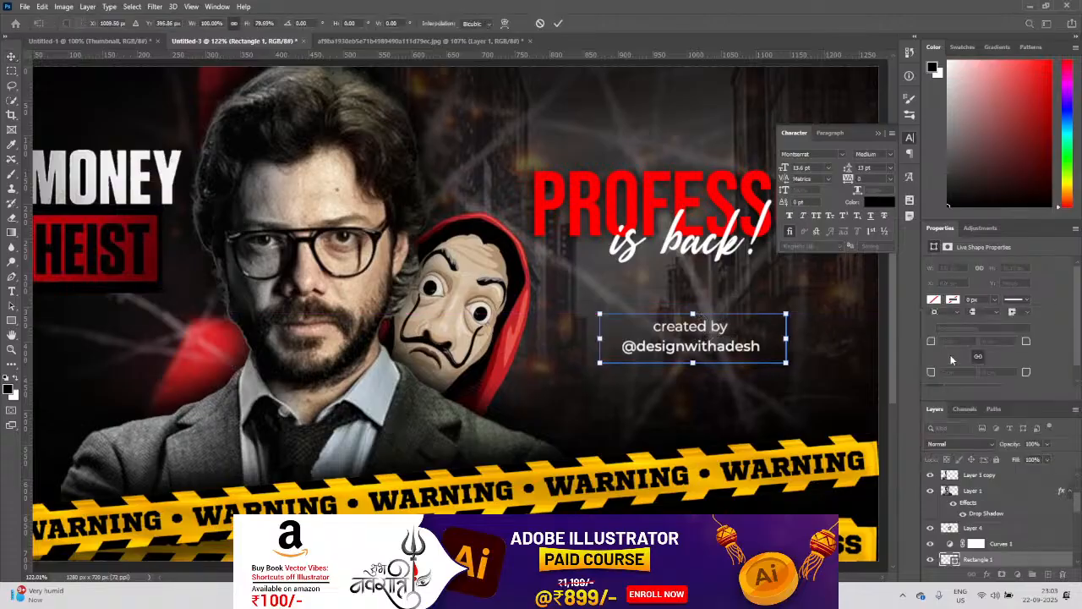
key("Return")
left_click_drag(929, 345, 1009, 352)
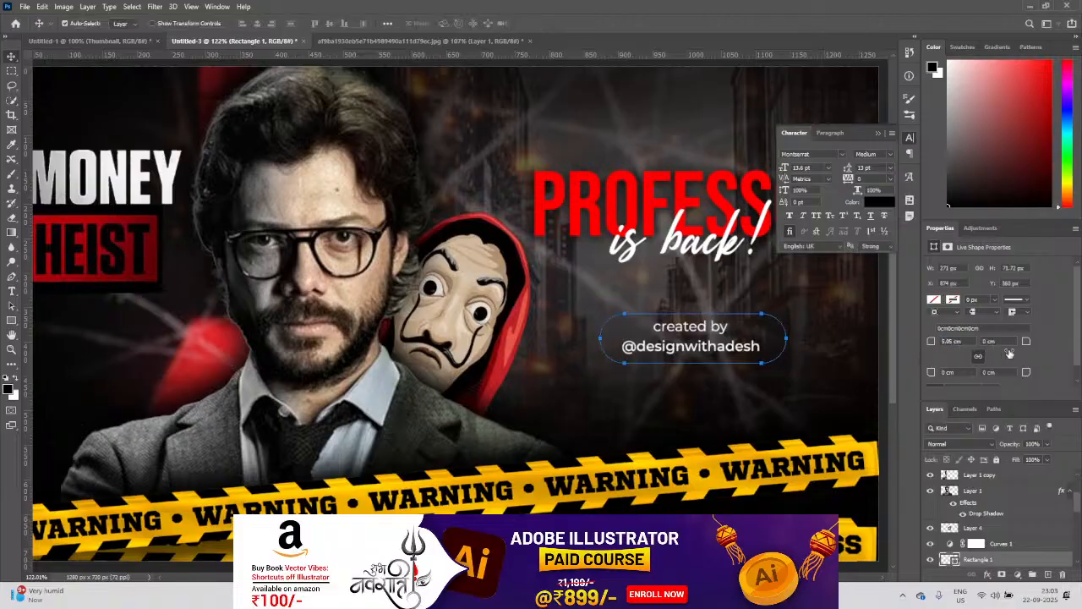
Step: Add a thin solid red (#ff0000) outside Stroke effect to the rounded rectangle
double_click(1037, 563)
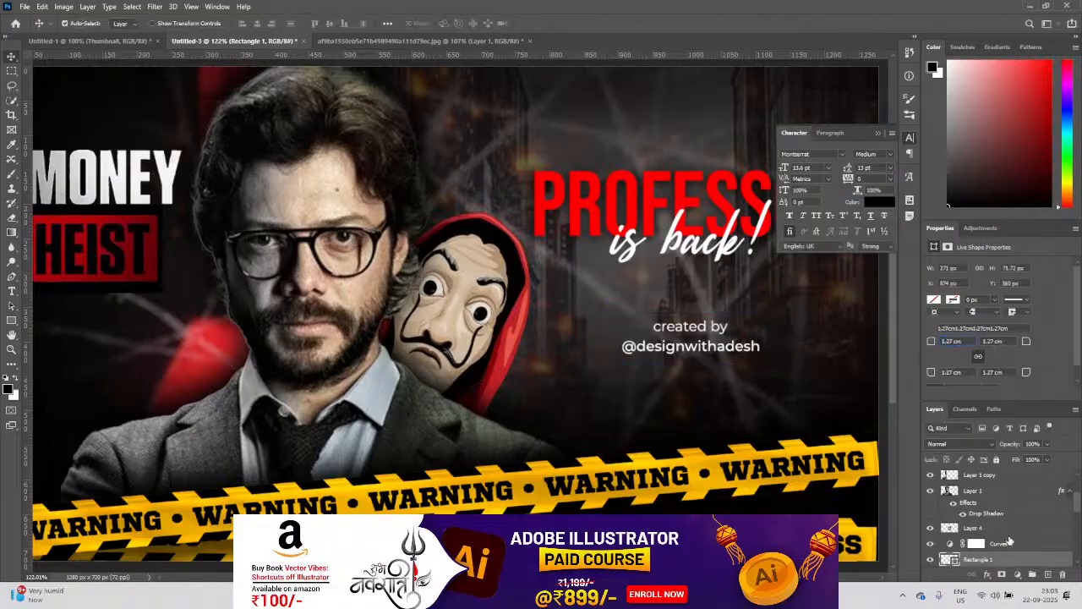
left_click(662, 207)
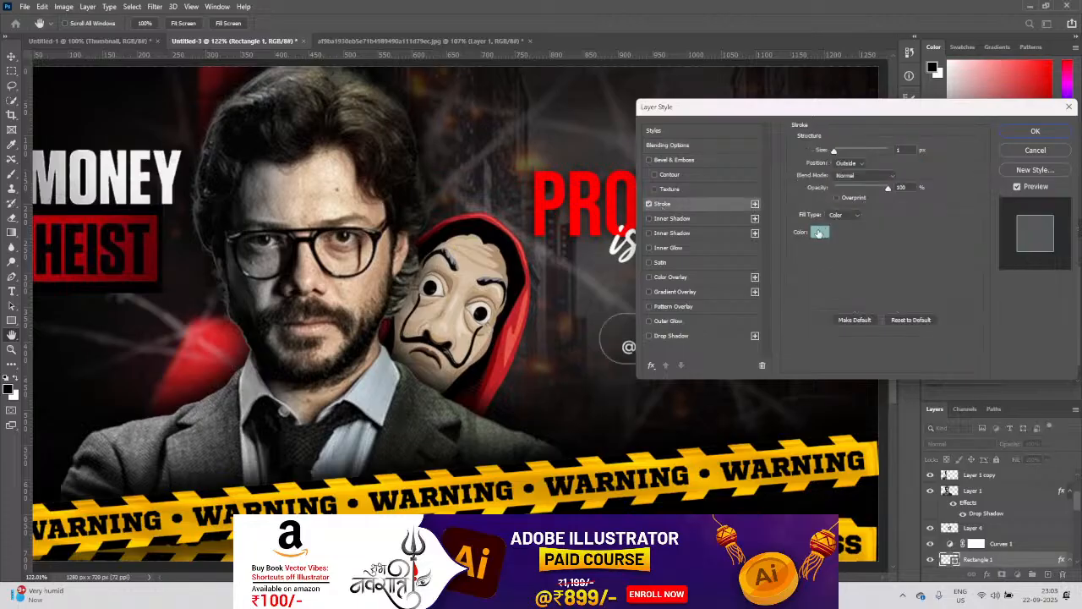
left_click(820, 231)
mouse_move(765, 317)
left_mouse_down()
mouse_move(795, 296)
mouse_move(787, 289)
left_mouse_up()
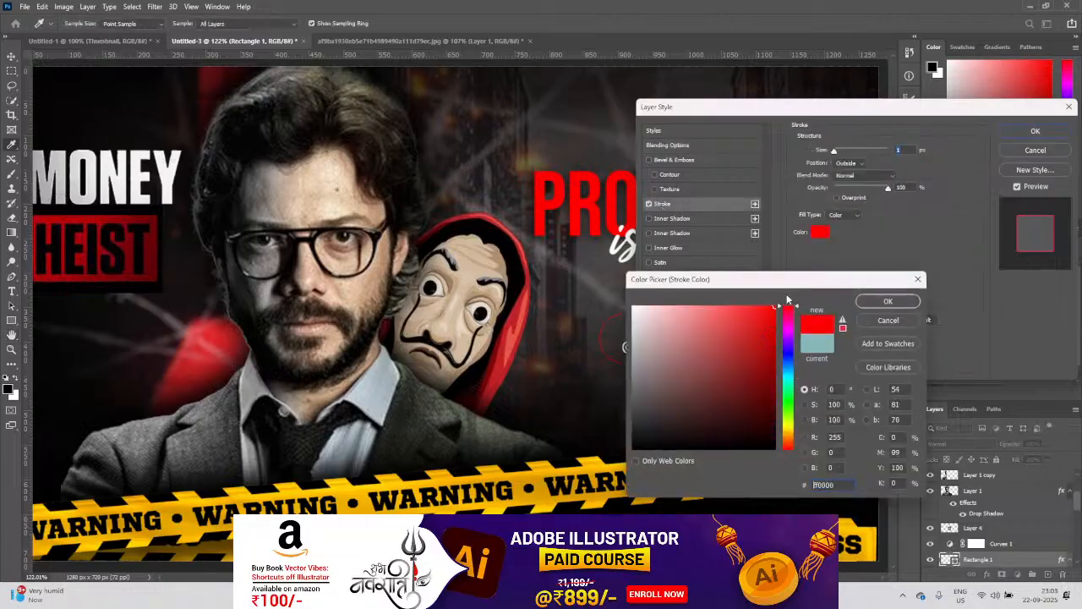
key("Return")
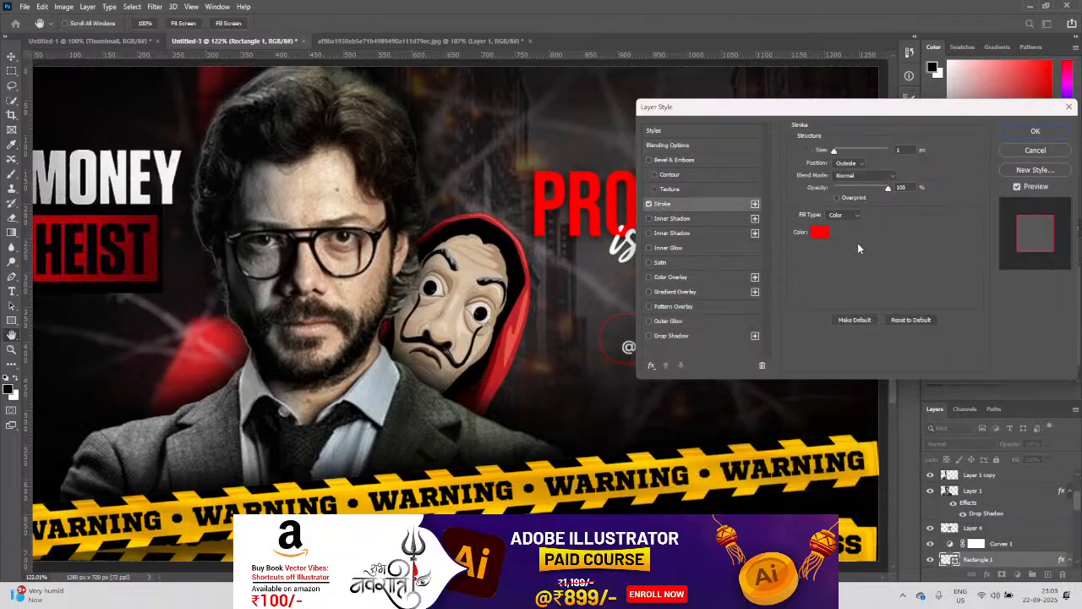
left_click(898, 150)
key("Return")
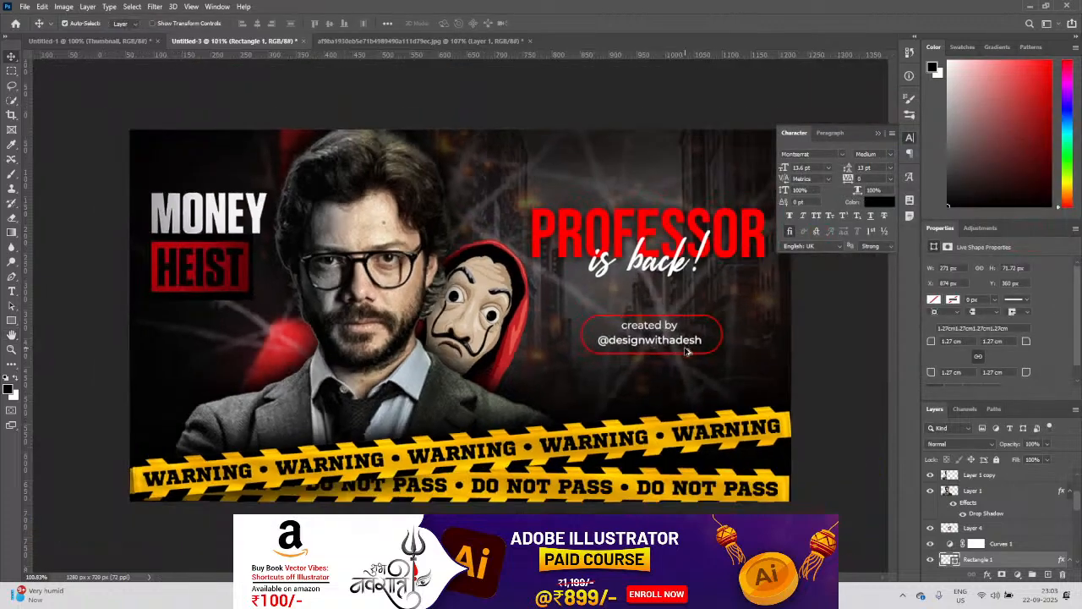
Step: Reduce the corner radius of the red credit frame to about 0.3 cm on all corners
key("ctrl+minus")
key("ctrl+minus")
left_click_drag(683, 345, 683, 345)
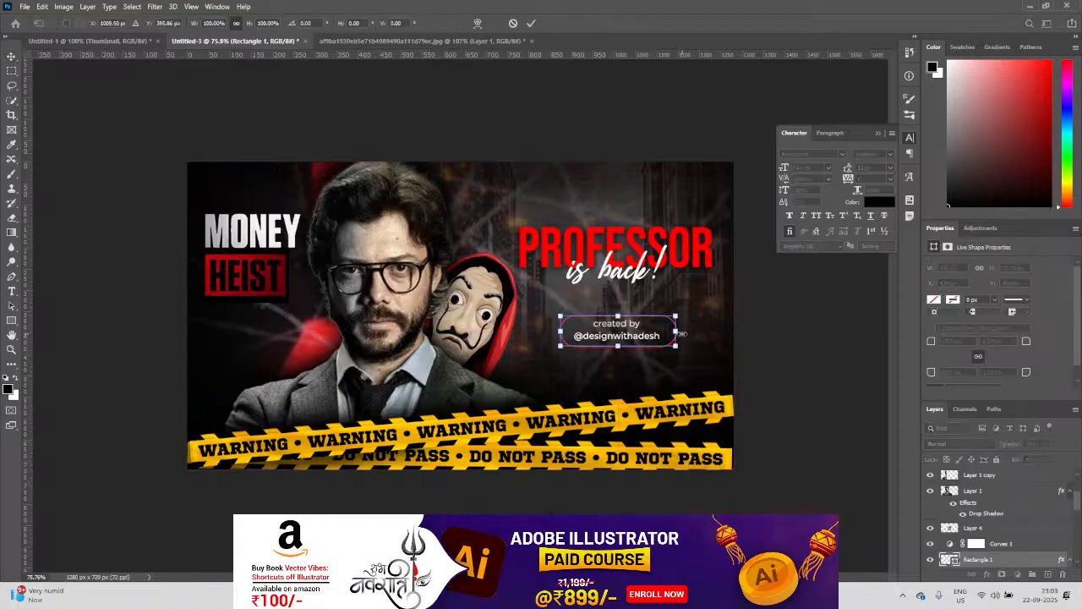
left_click_drag(918, 374, 897, 375)
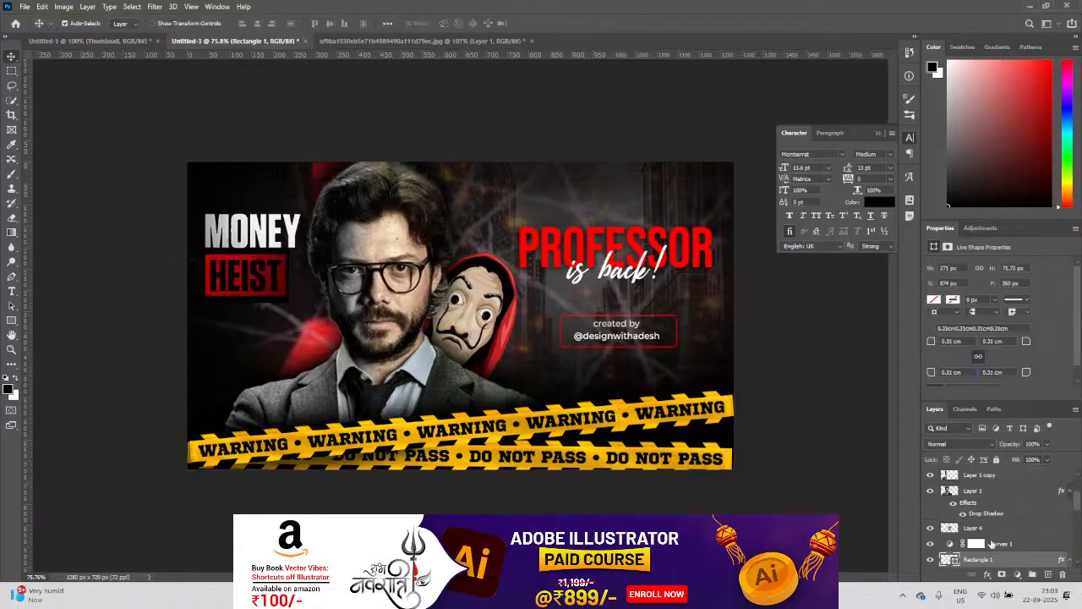
key("ctrl")
scroll(972, 533, "down", 3)
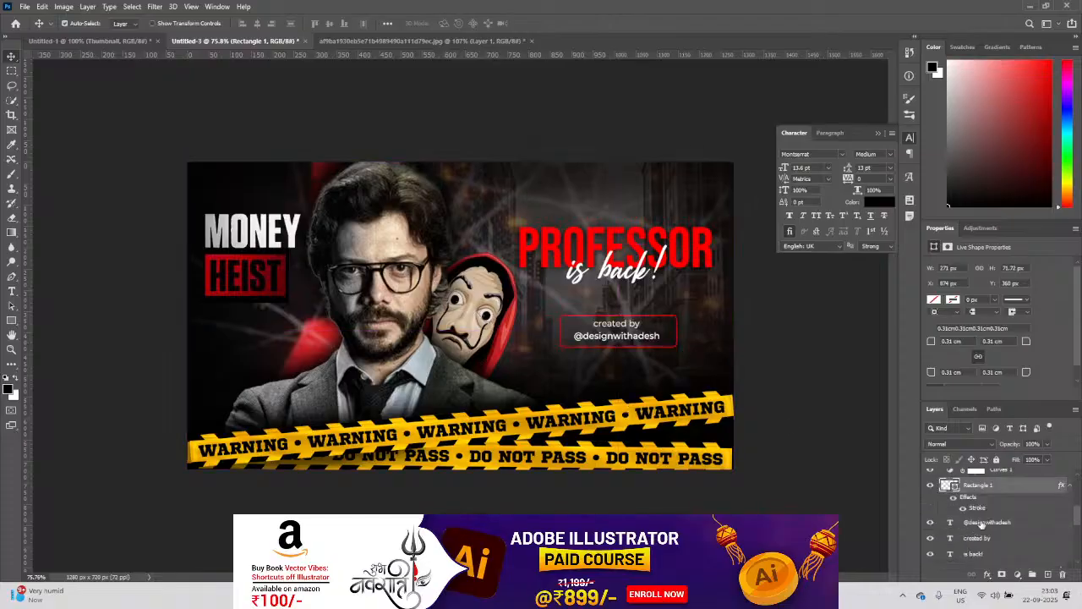
left_click(979, 515)
type("1")
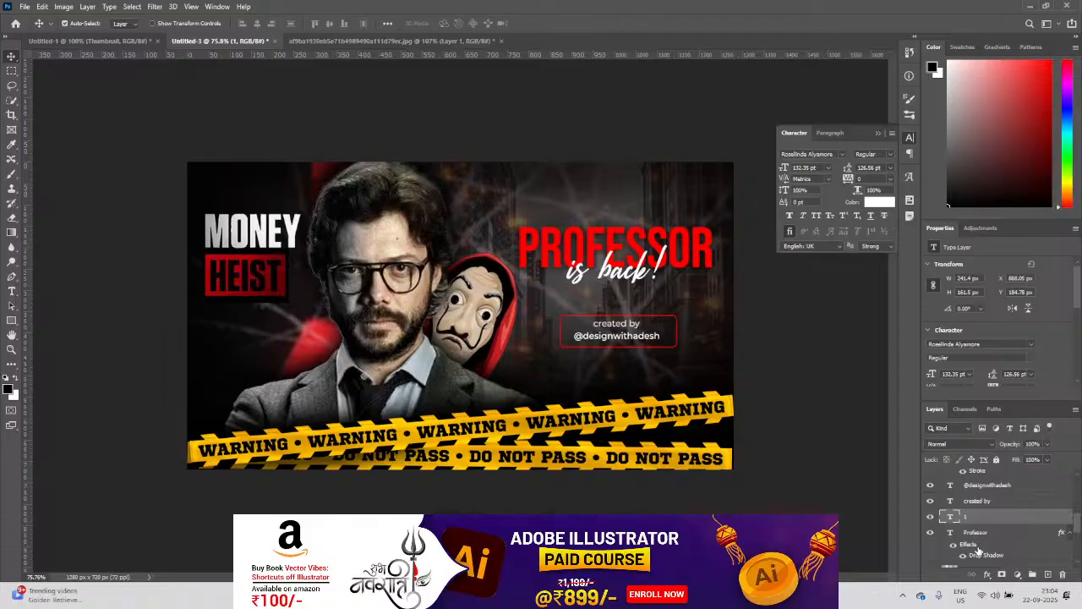
key("ctrl+z")
Step: Reduce the Stroke effect size on the red rounded credit frame to 1 px
scroll(977, 507, "up", 1)
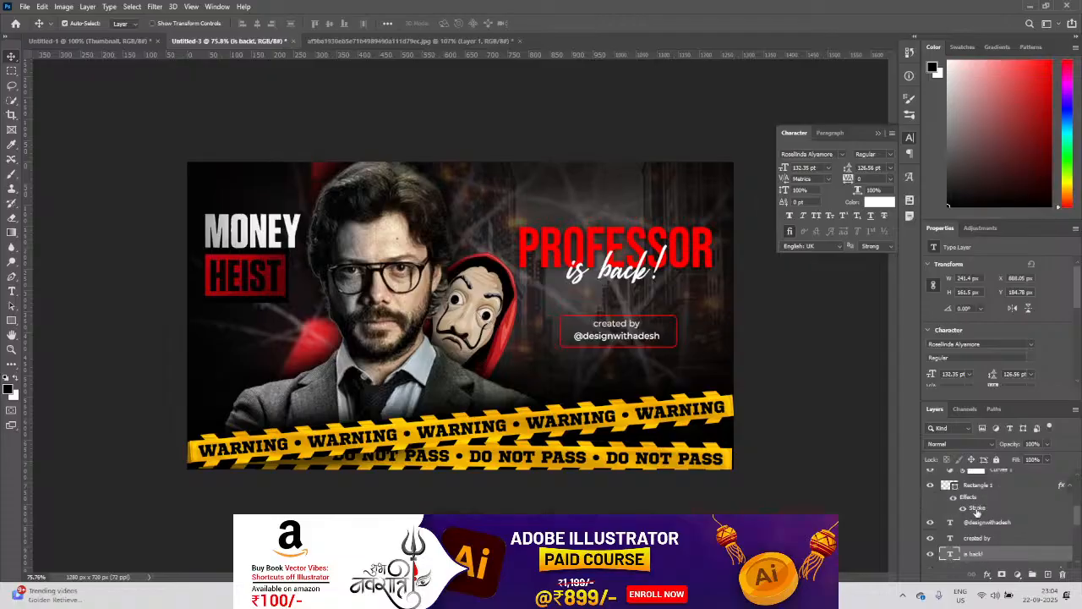
double_click(976, 508)
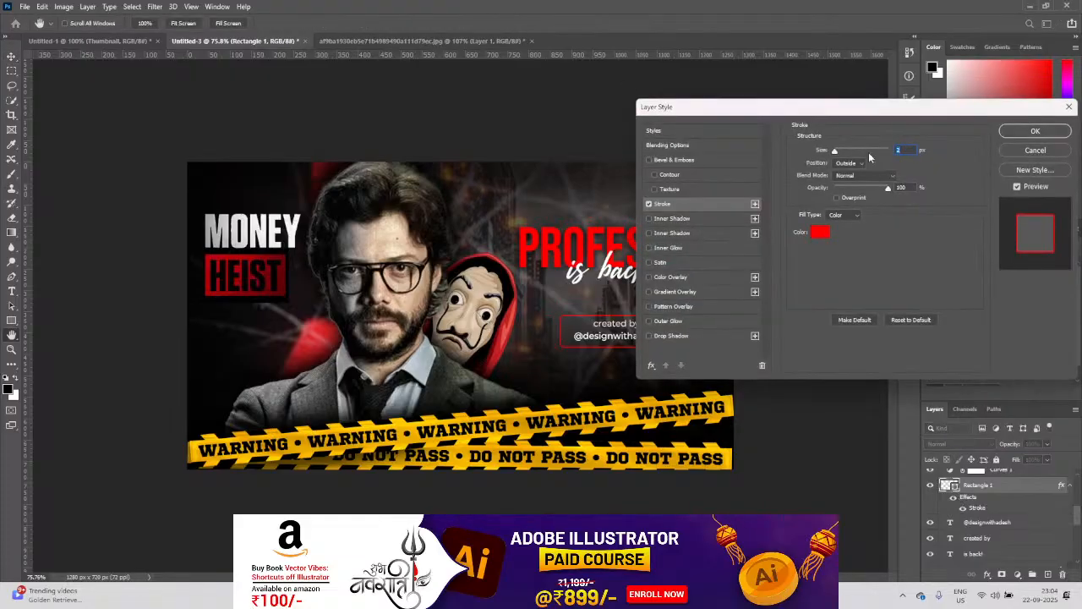
key("Down")
key("Return")
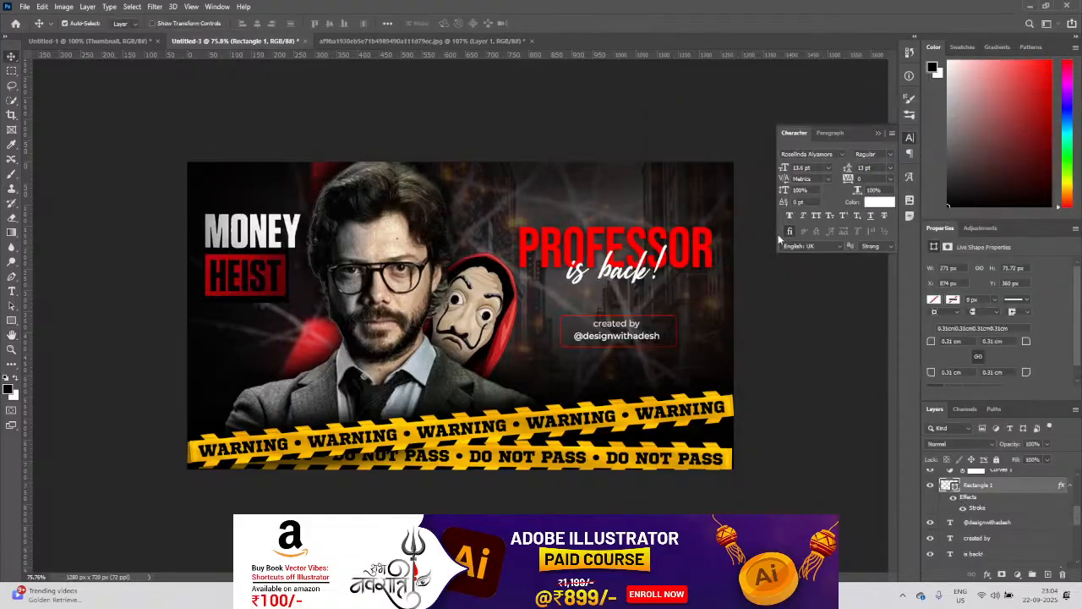
Step: Align the credit frame, both credit lines and the headline text layers on their horizontal centres
scroll(967, 520, "up", 2)
scroll(966, 520, "down", 2)
left_click(978, 536, "shift")
left_click(258, 23)
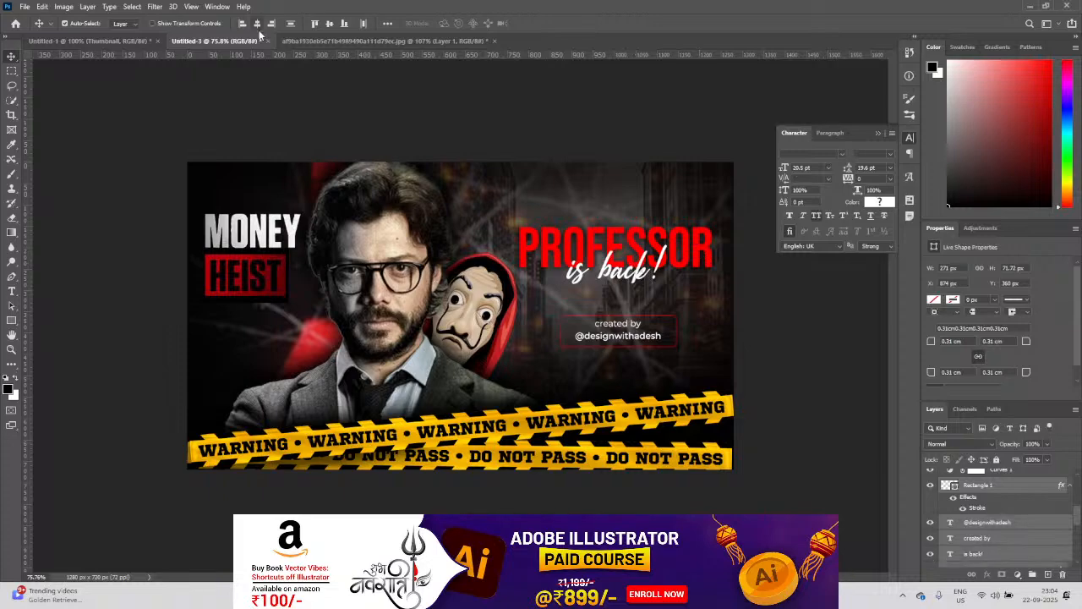
scroll(549, 285, "down", 3)
scroll(550, 285, "up", 3)
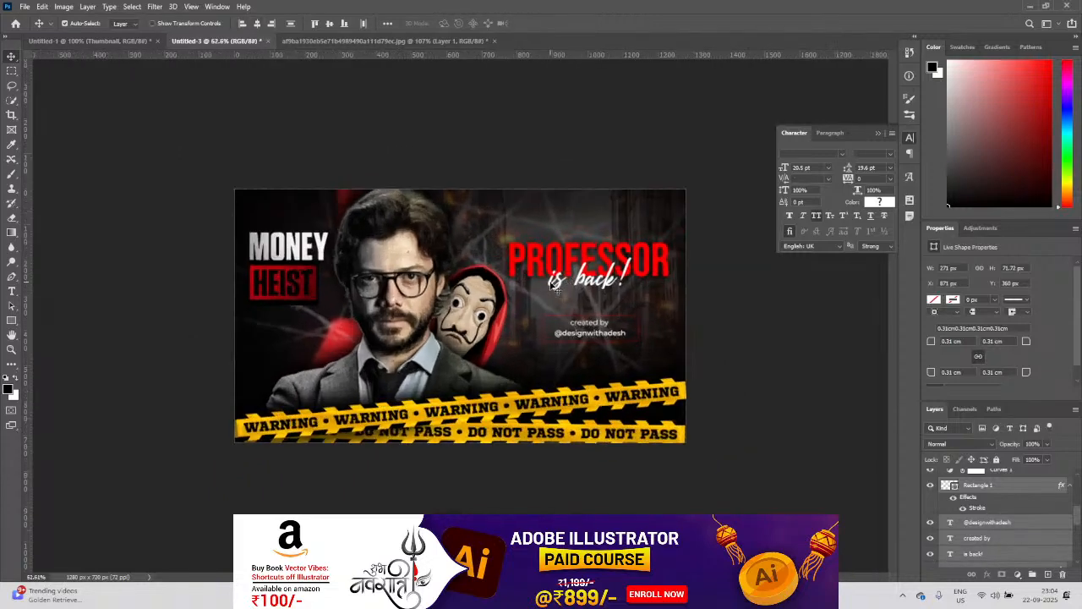